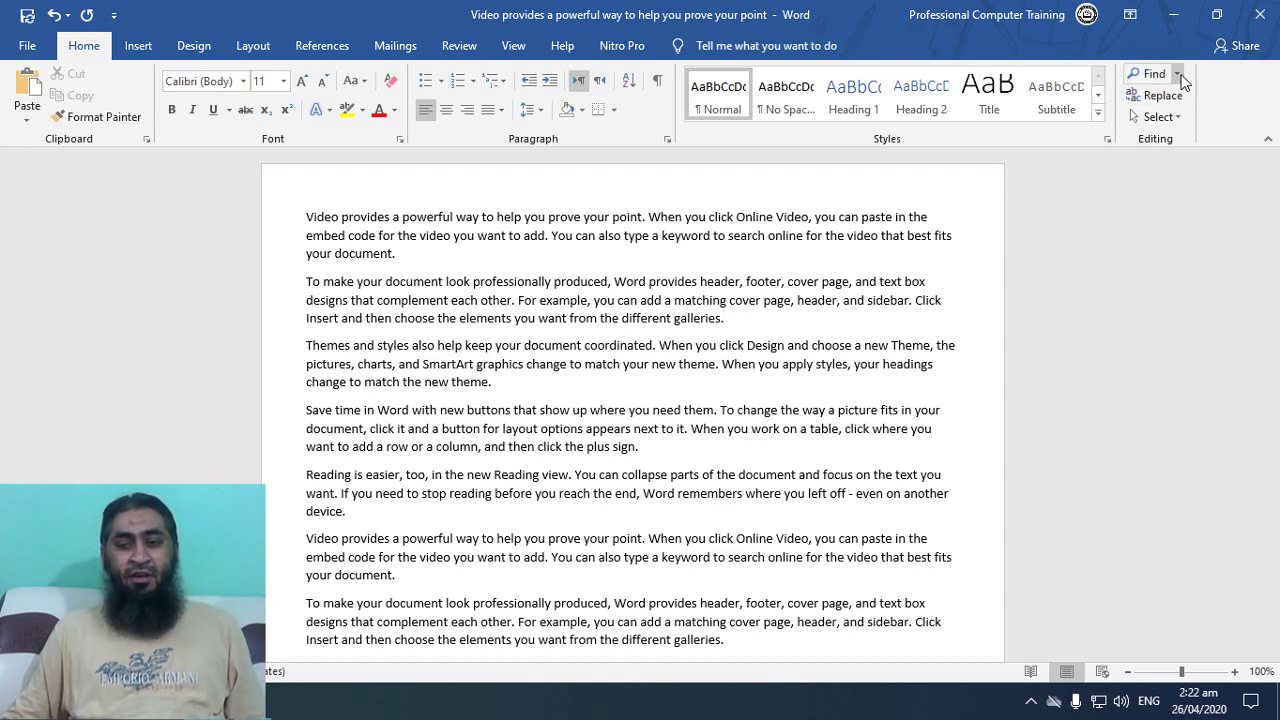
# Step: Open Advanced Find from the Find dropdown, reposition the dialog, and expand it with More >>
pyautogui.click(1178, 74)
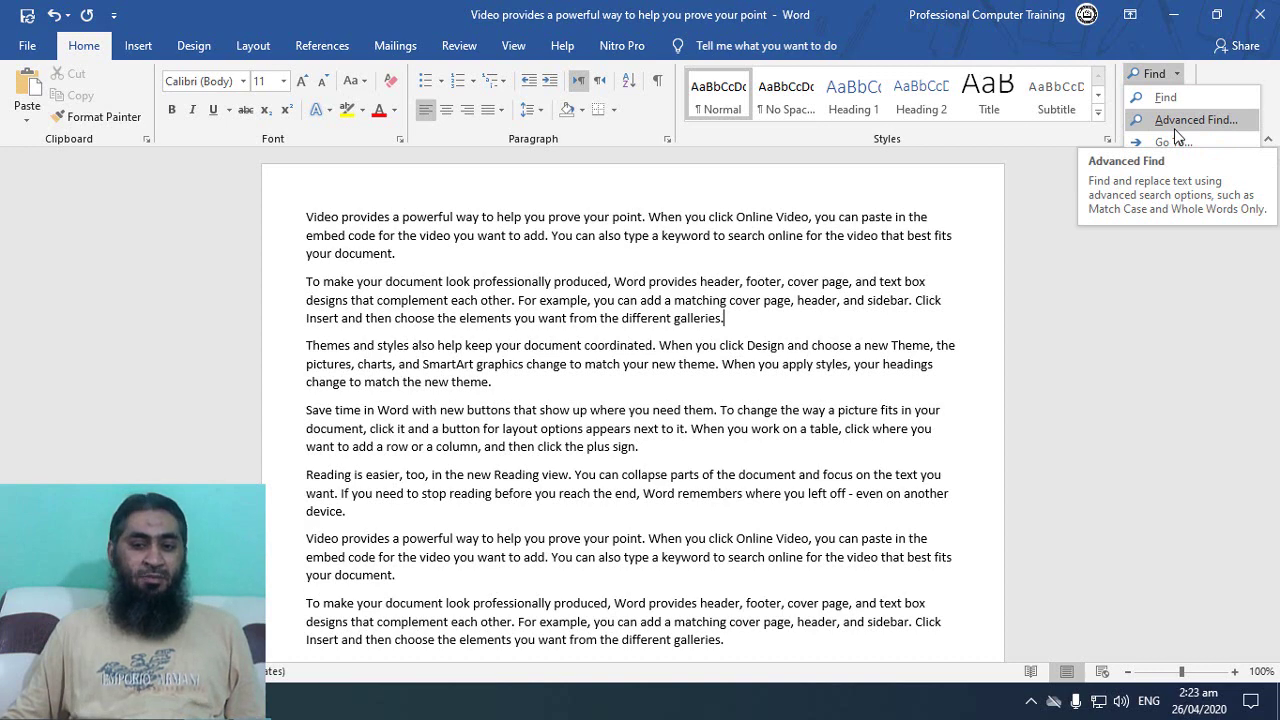
pyautogui.click(1177, 121)
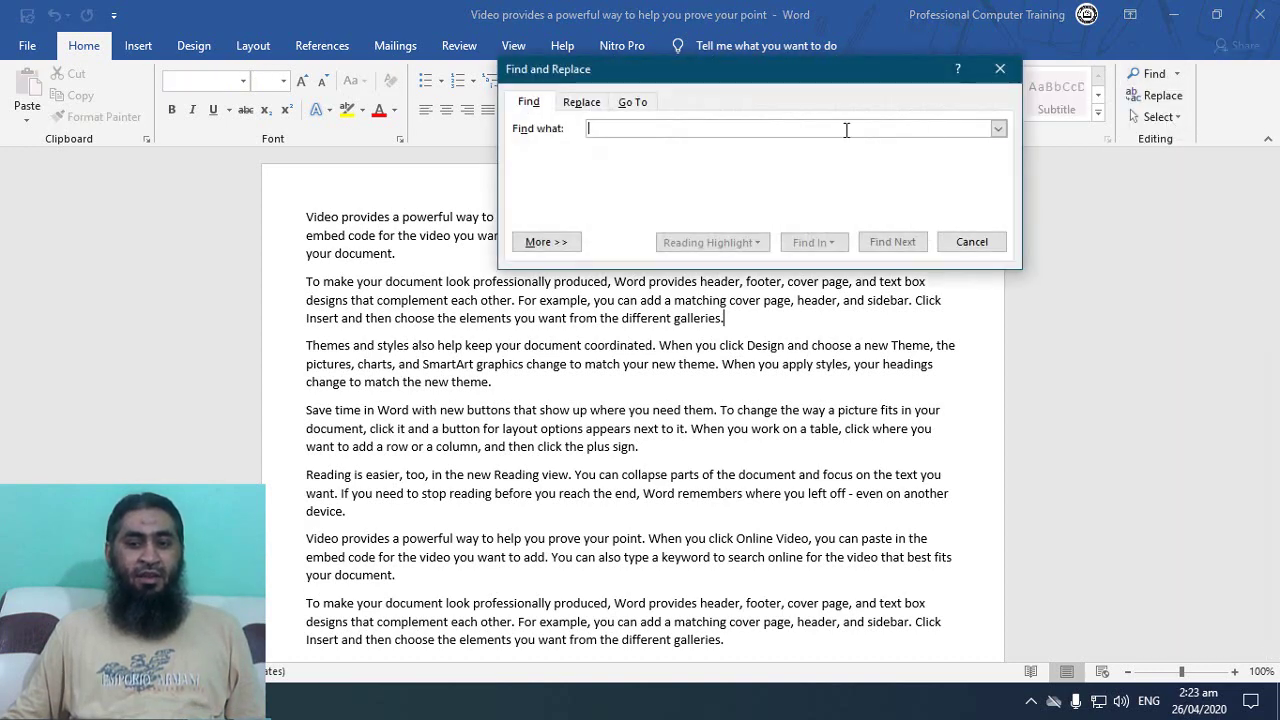
pyautogui.moveTo(722, 78); pyautogui.dragTo(703, 190)
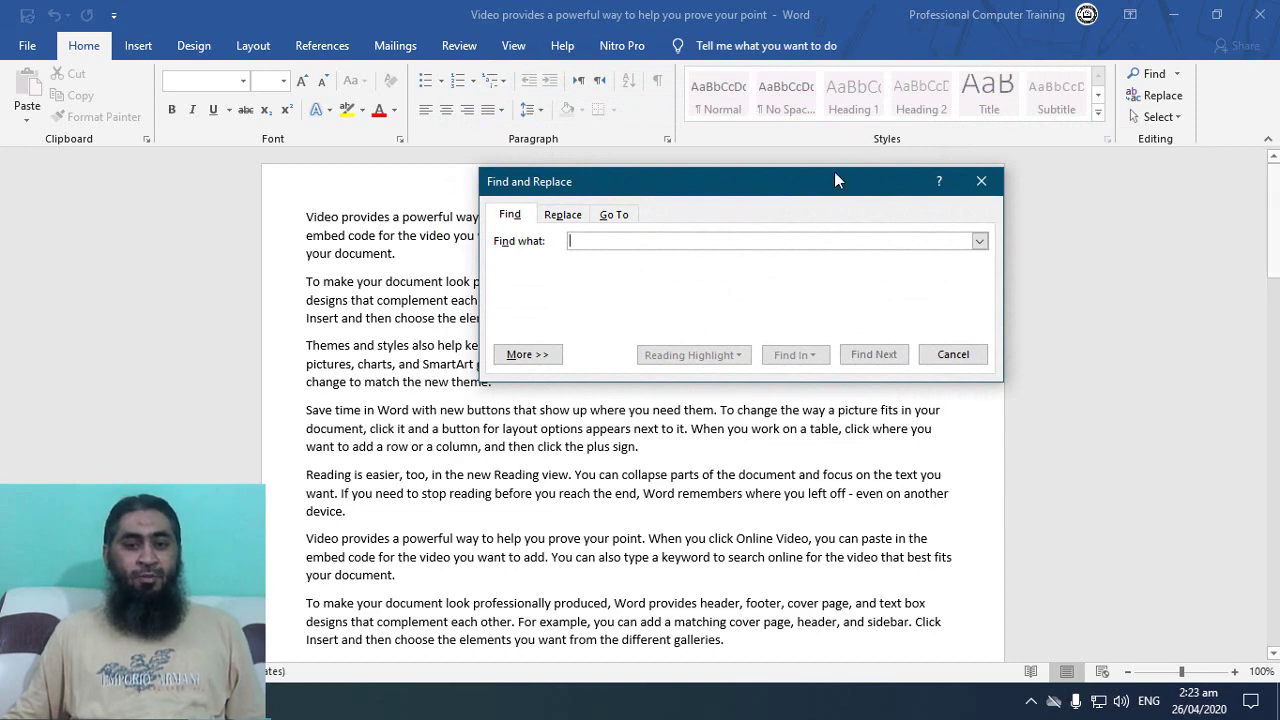
pyautogui.moveTo(827, 190); pyautogui.dragTo(903, 103)
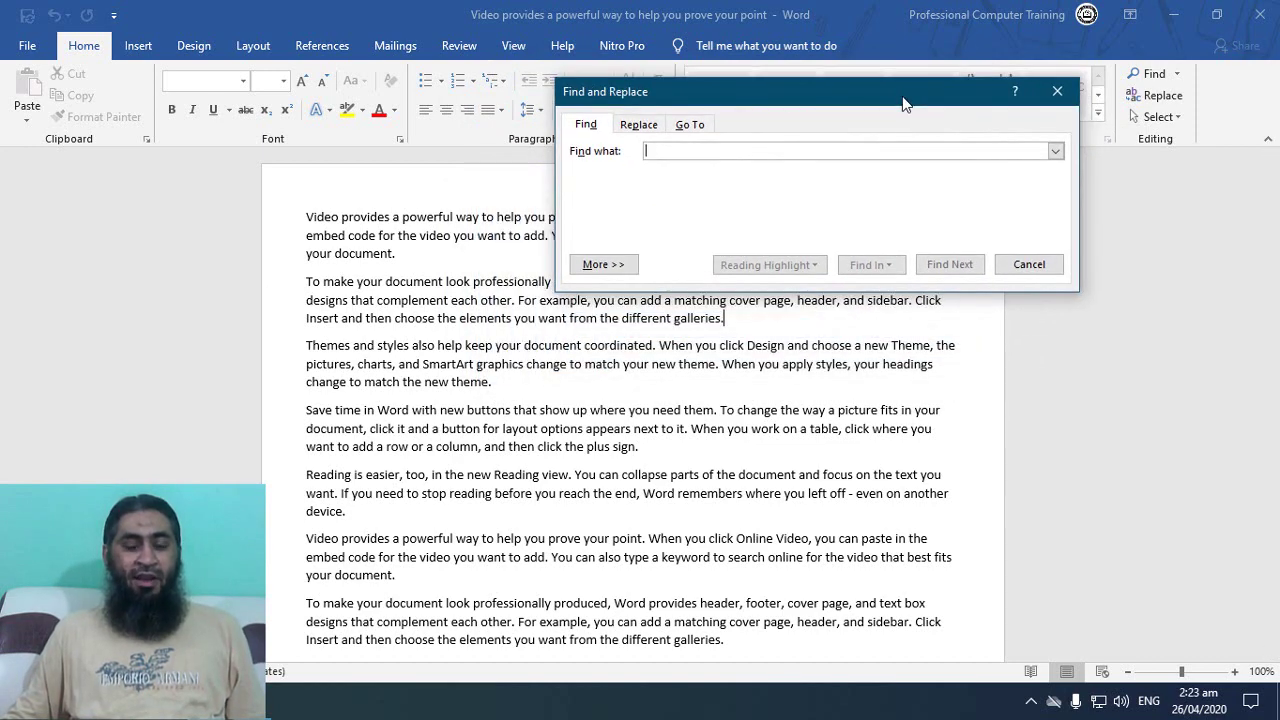
pyautogui.click(603, 266)
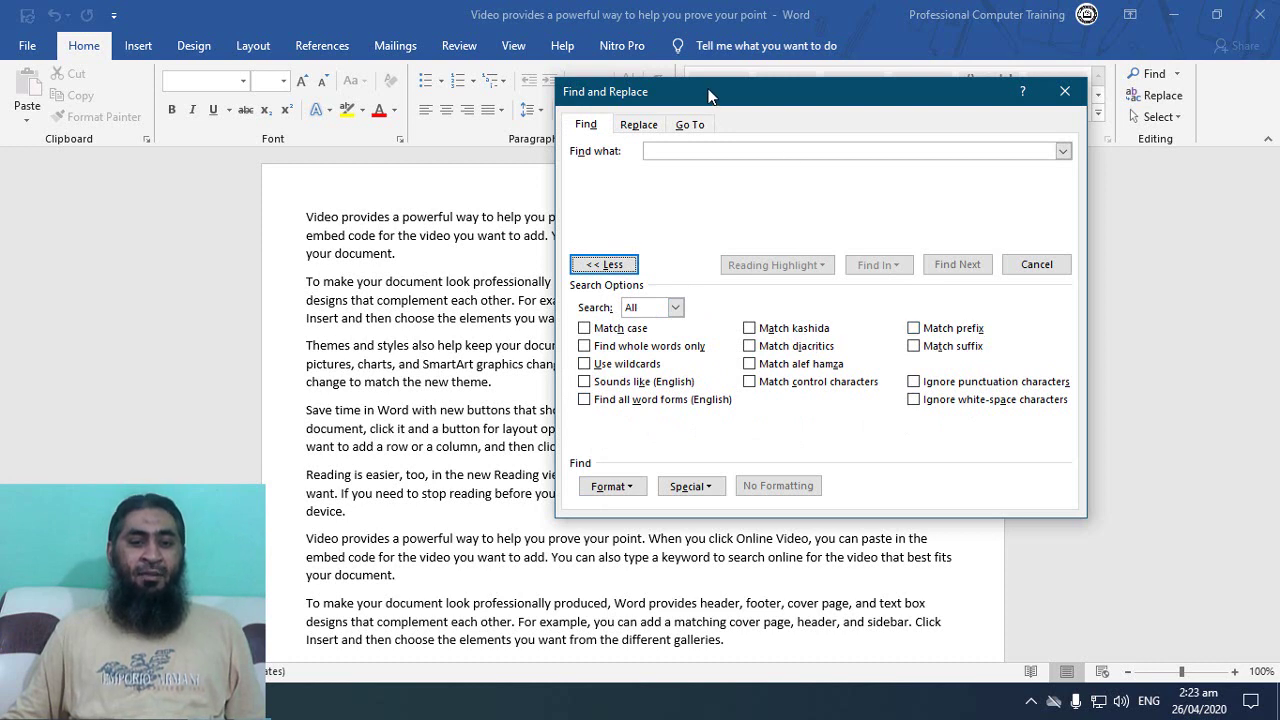
pyautogui.moveTo(757, 104); pyautogui.dragTo(781, 104)
# Step: Search for 'to', step through two matches, then highlight all 56 occurrences
pyautogui.click(775, 149)
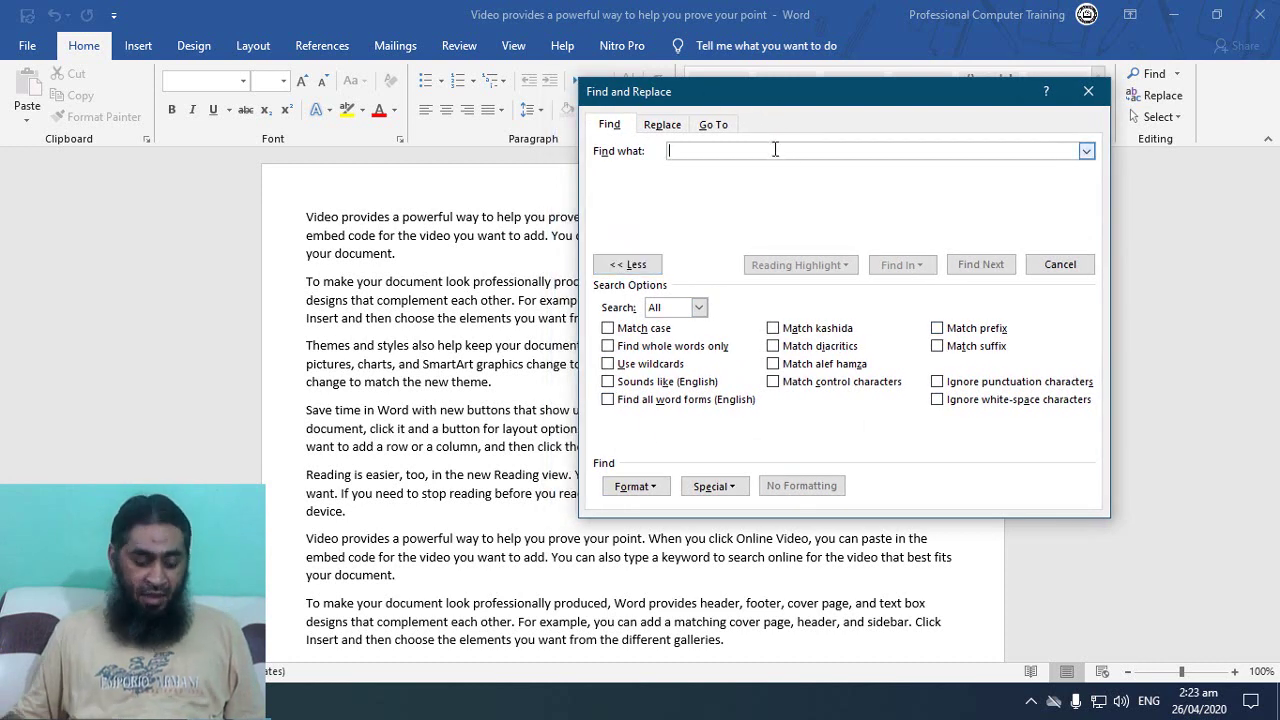
pyautogui.write('to')
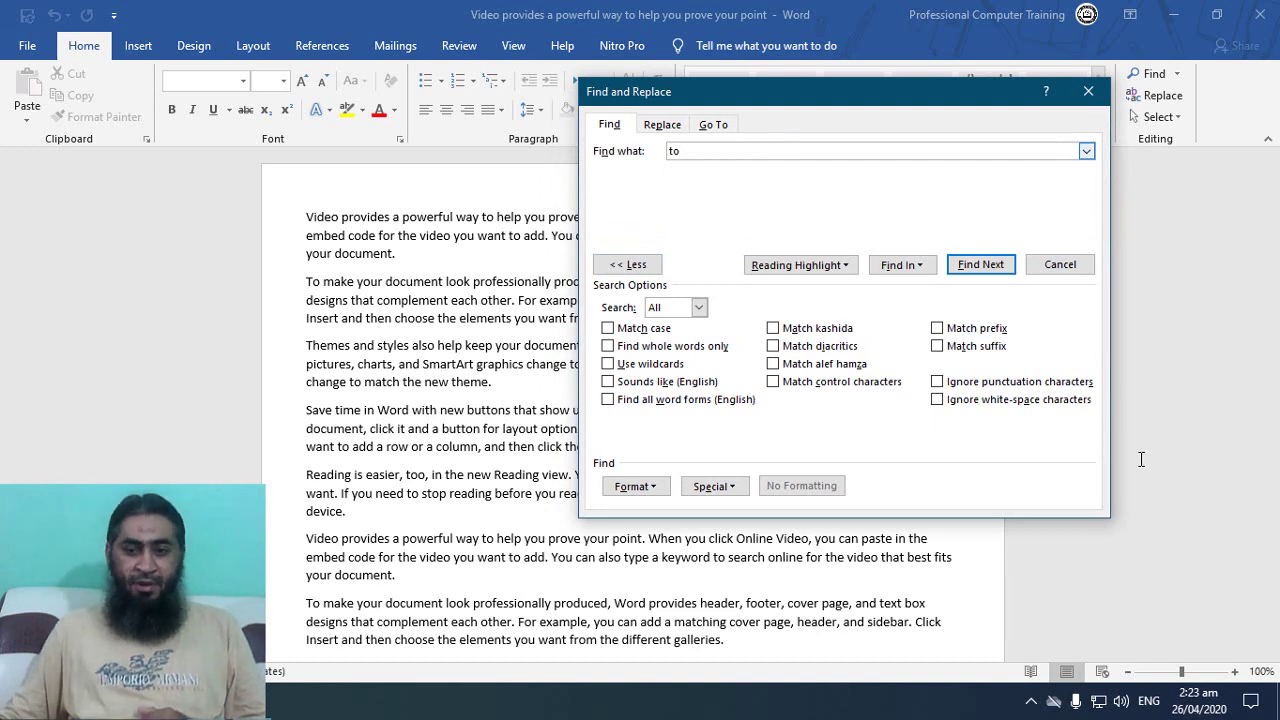
pyautogui.click(1007, 274)
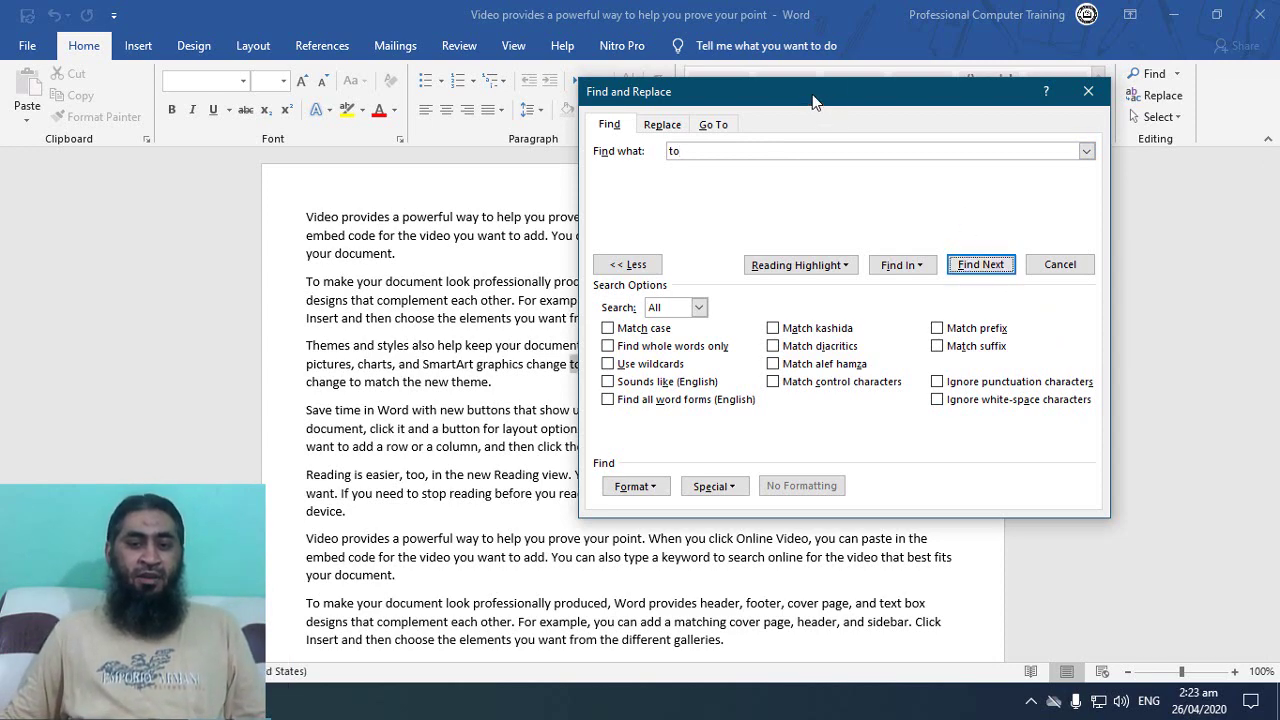
pyautogui.moveTo(814, 100); pyautogui.dragTo(936, 77)
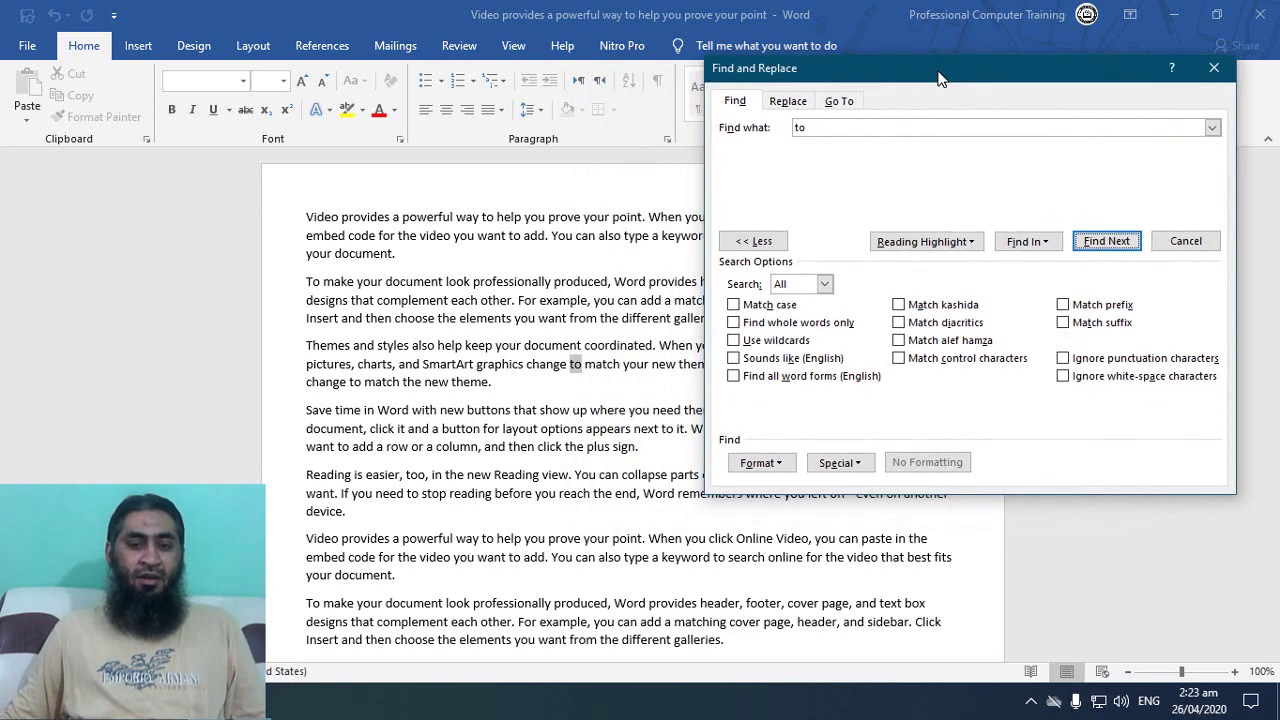
pyautogui.click(1092, 250)
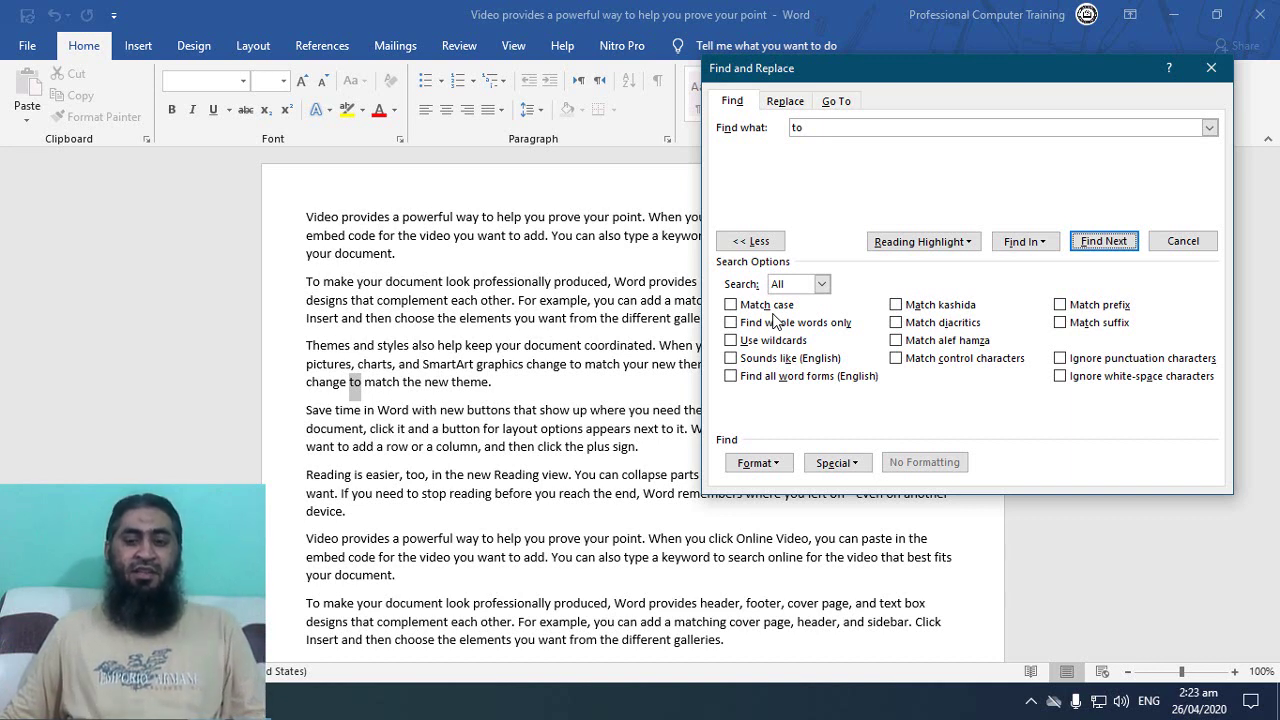
pyautogui.click(931, 242)
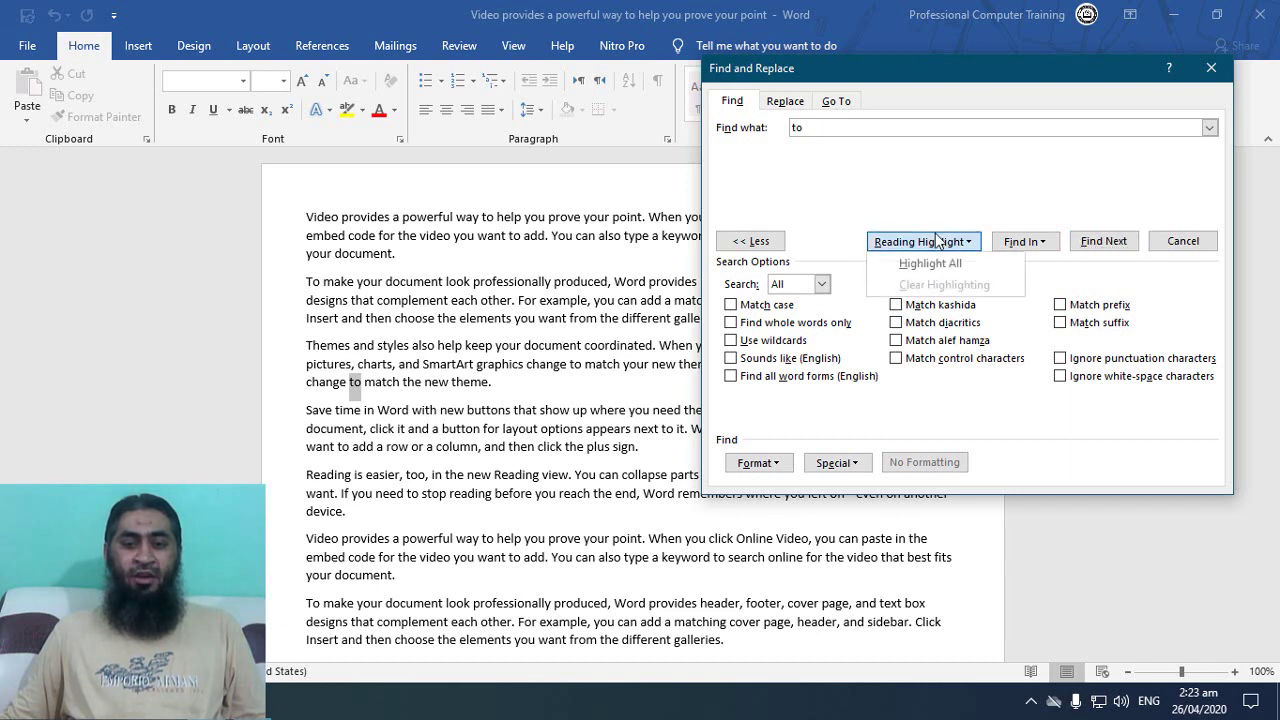
pyautogui.click(947, 265)
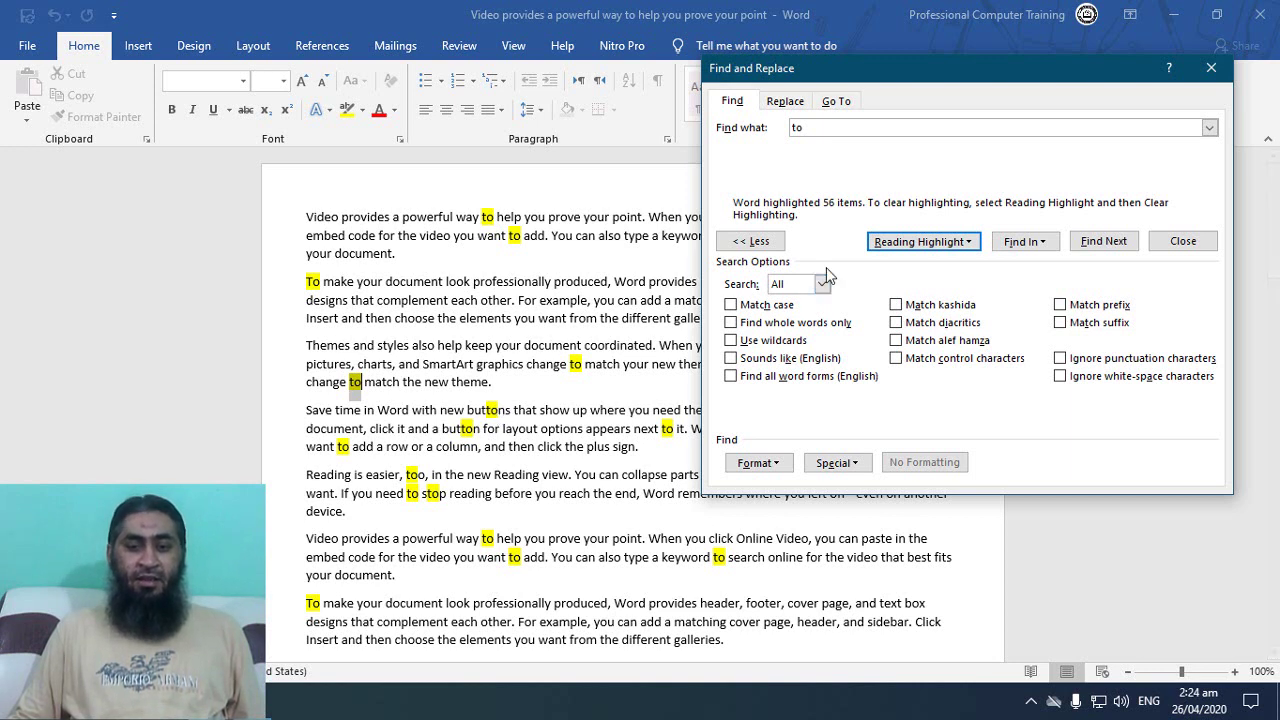
# Step: Clear the highlights, enable Find whole words only, and highlight the 40 whole-word 'to' matches
pyautogui.click(912, 243)
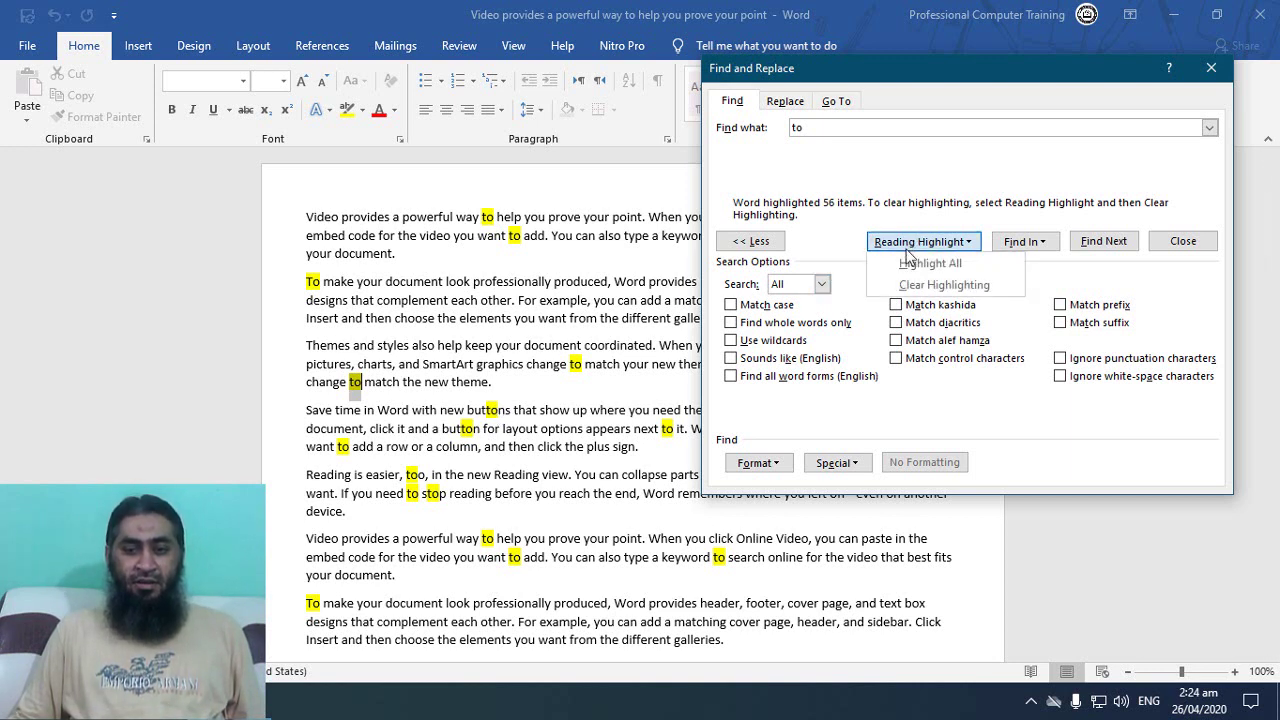
pyautogui.click(910, 284)
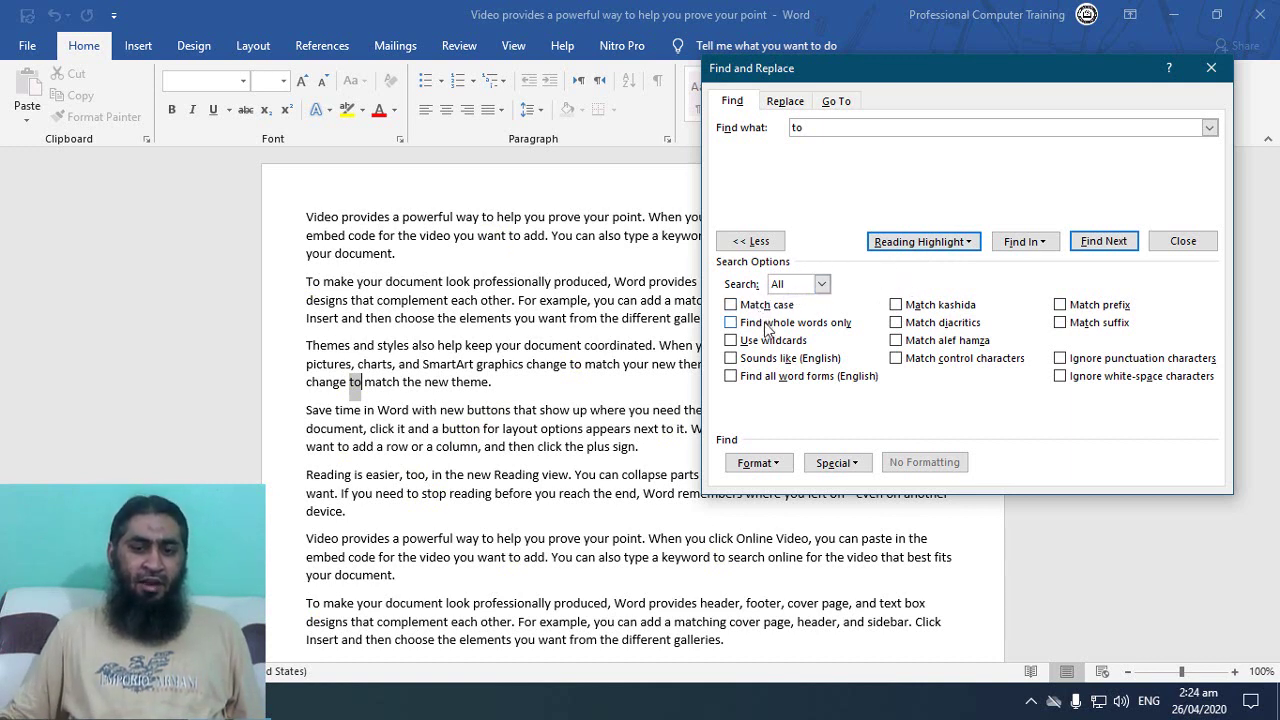
pyautogui.click(769, 328)
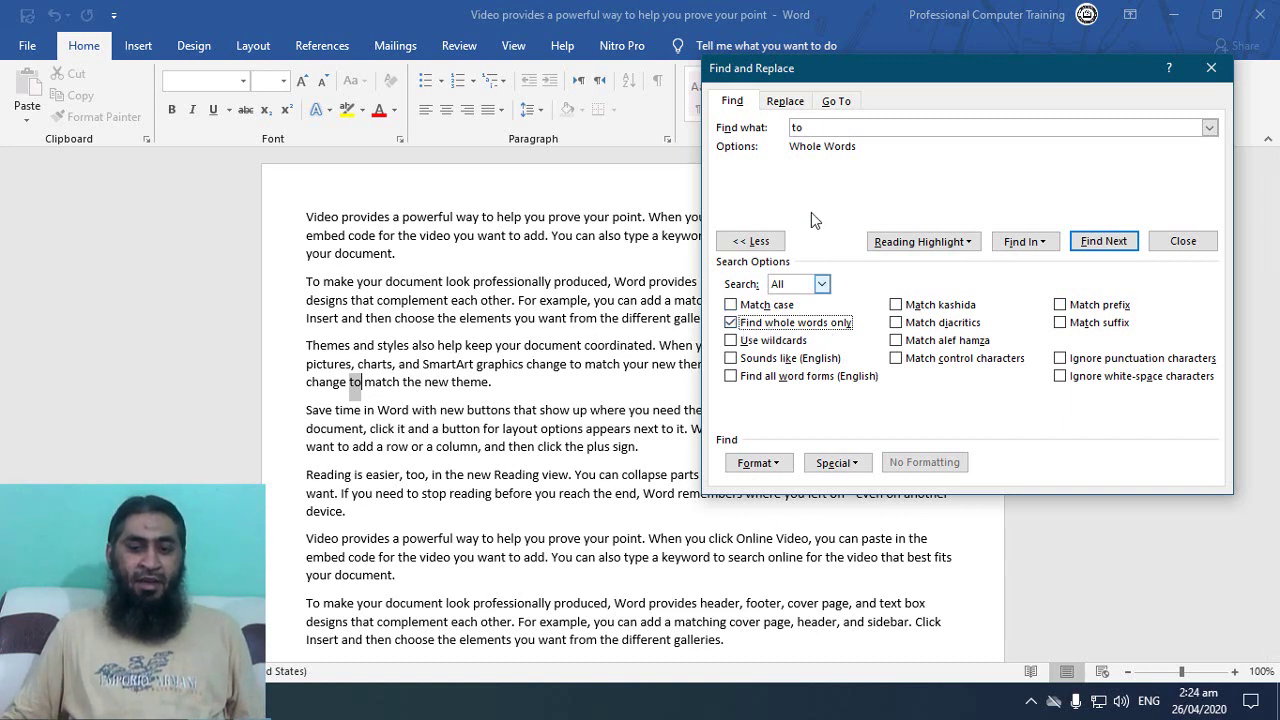
pyautogui.click(762, 128)
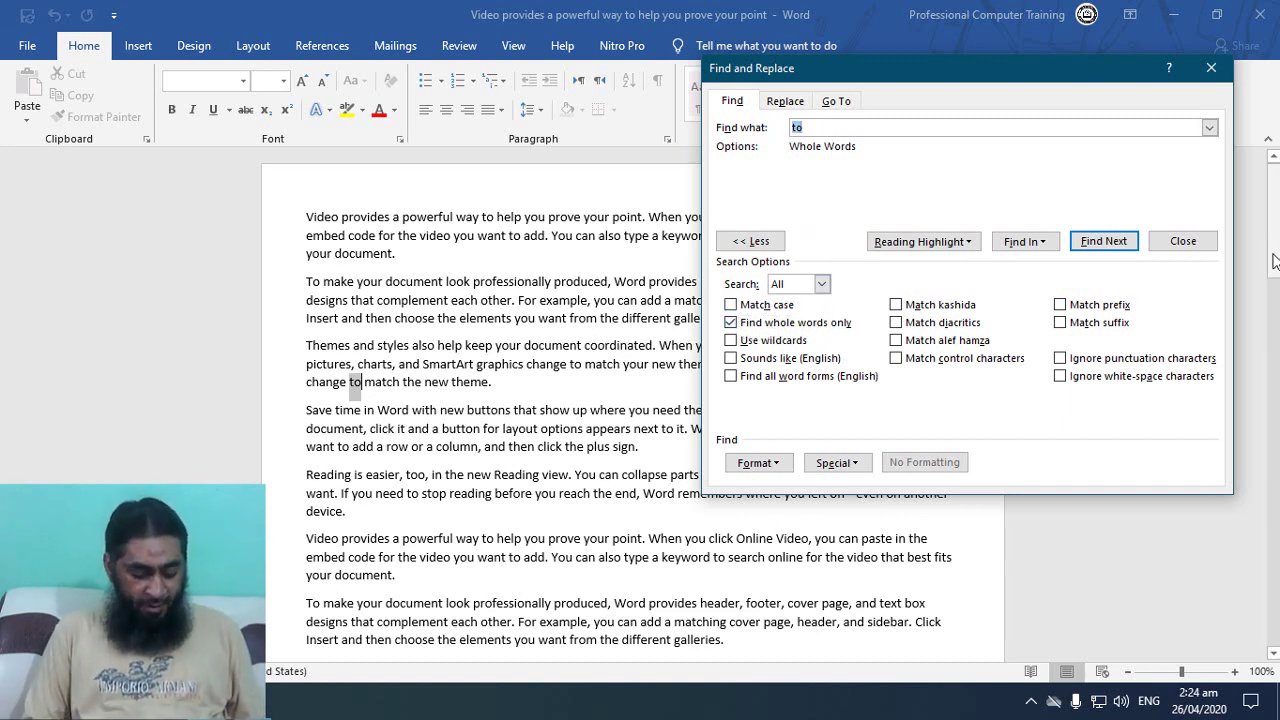
pyautogui.write('to')
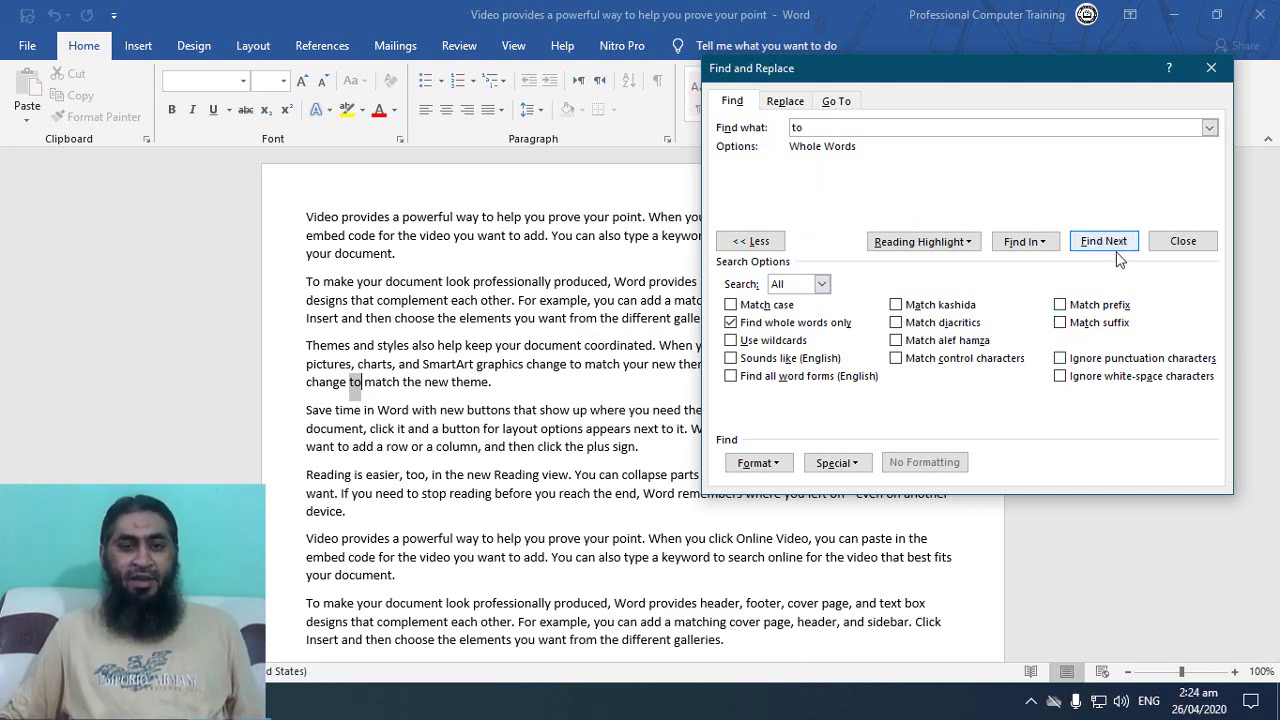
pyautogui.click(940, 248)
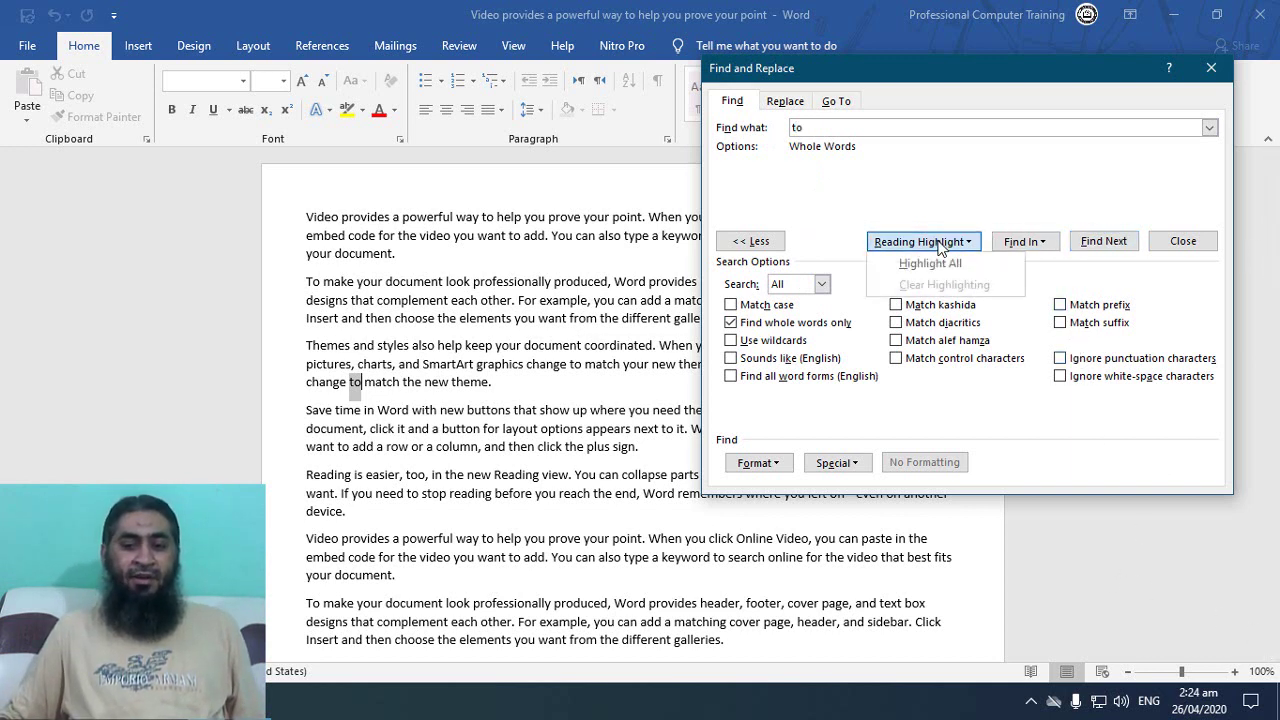
pyautogui.click(949, 258)
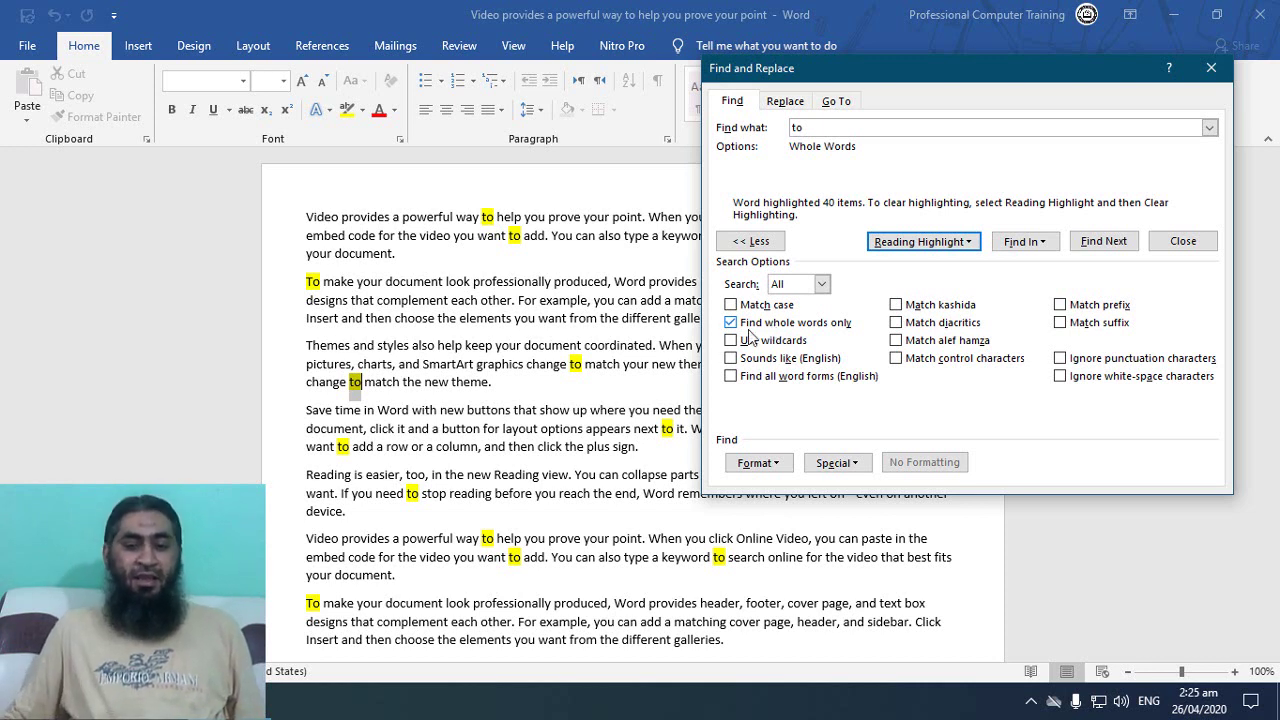
# Step: Clear the highlights, enable Match case, and highlight the 32 case-sensitive 'to' matches
pyautogui.click(916, 244)
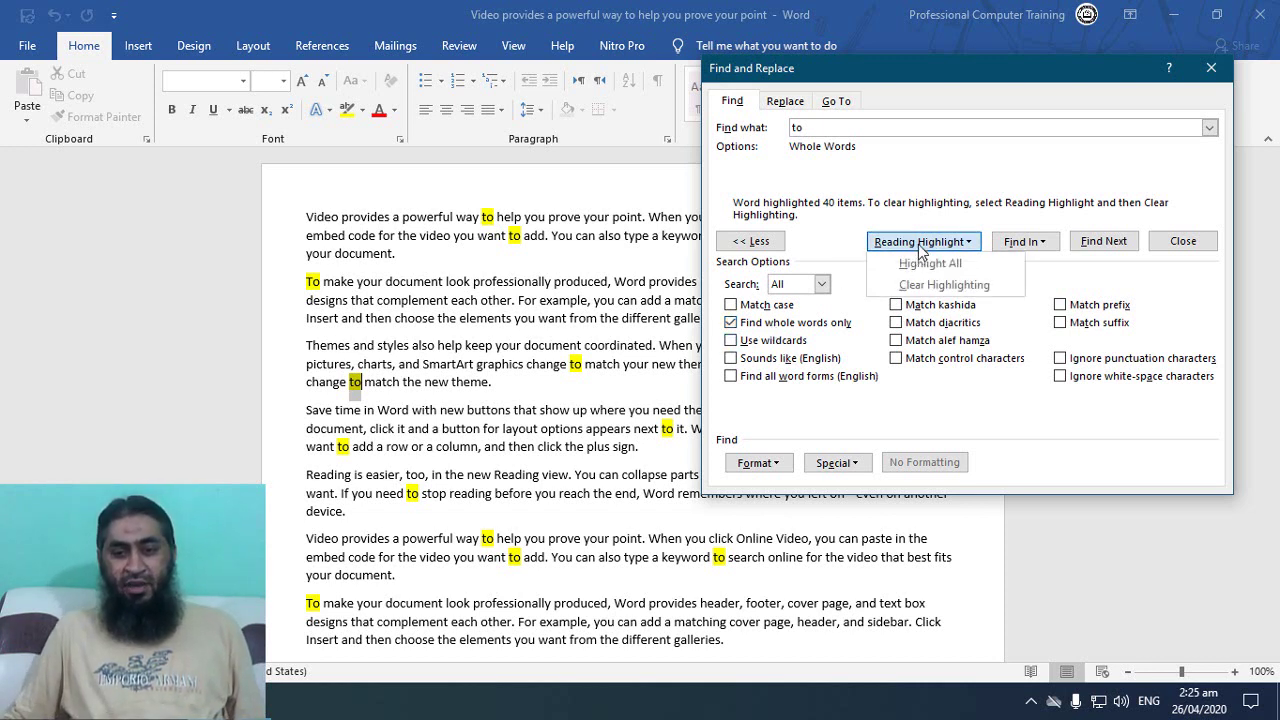
pyautogui.click(937, 286)
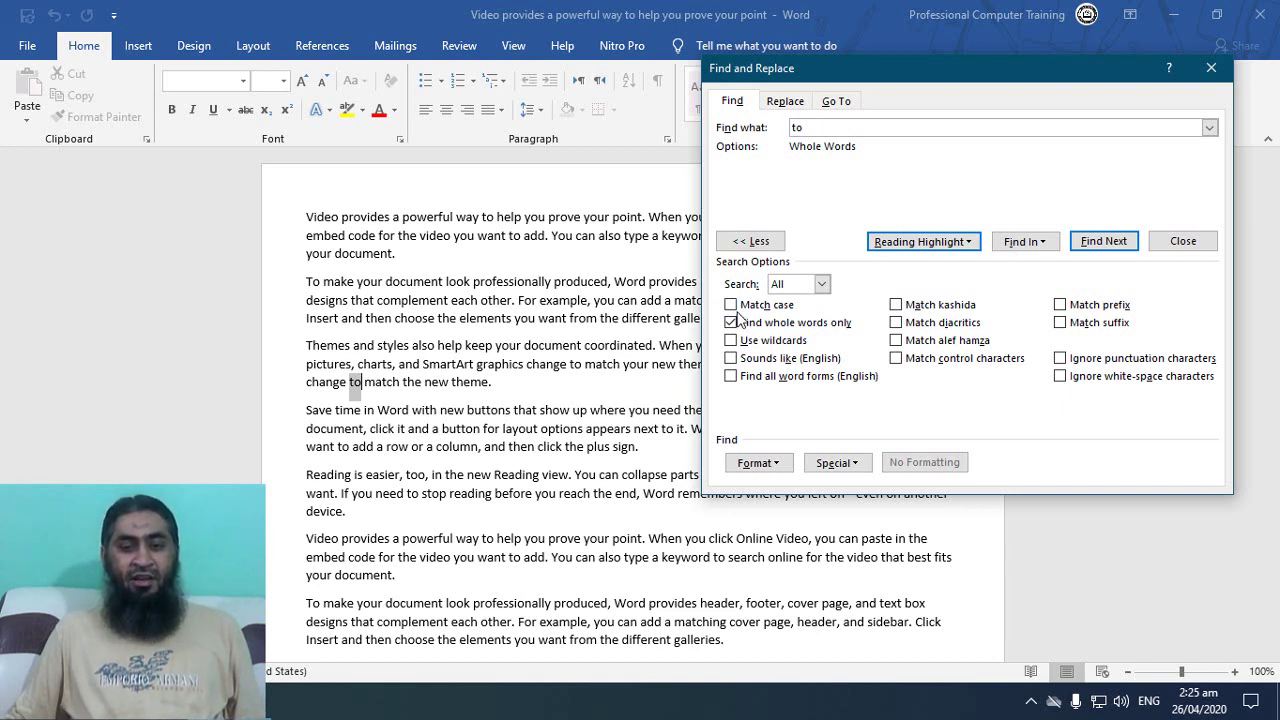
pyautogui.click(733, 305)
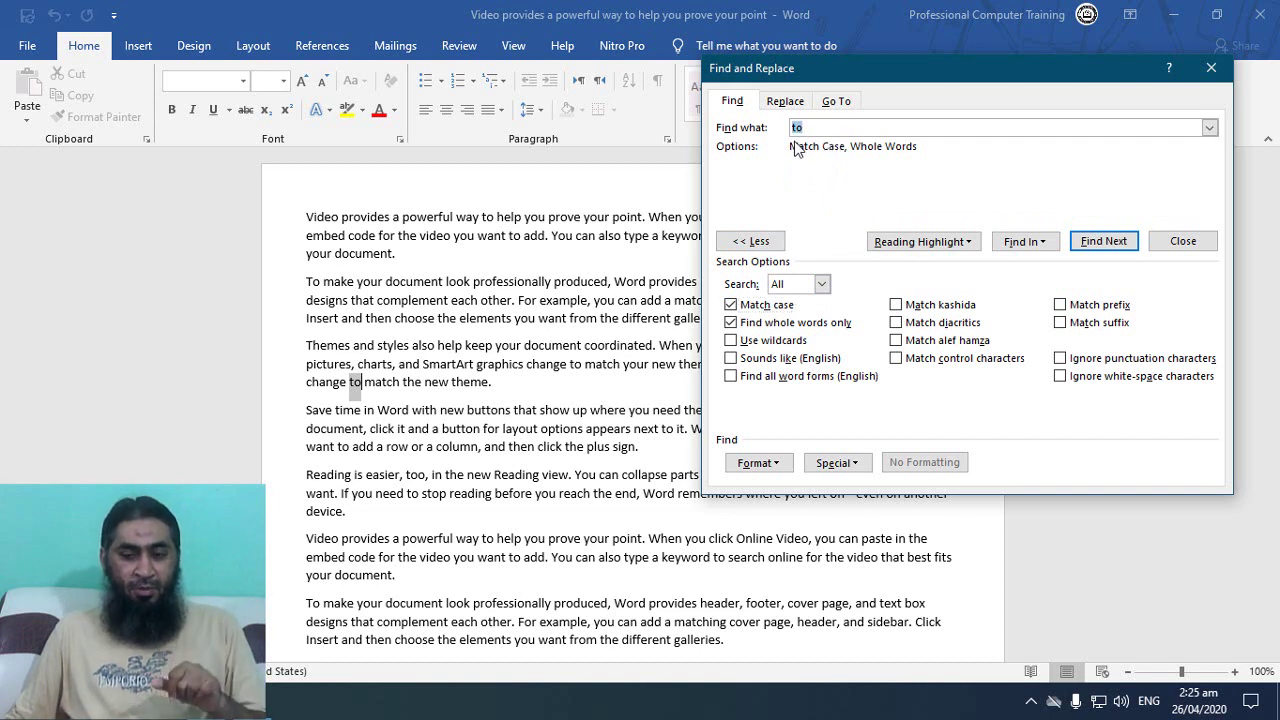
pyautogui.click(953, 244)
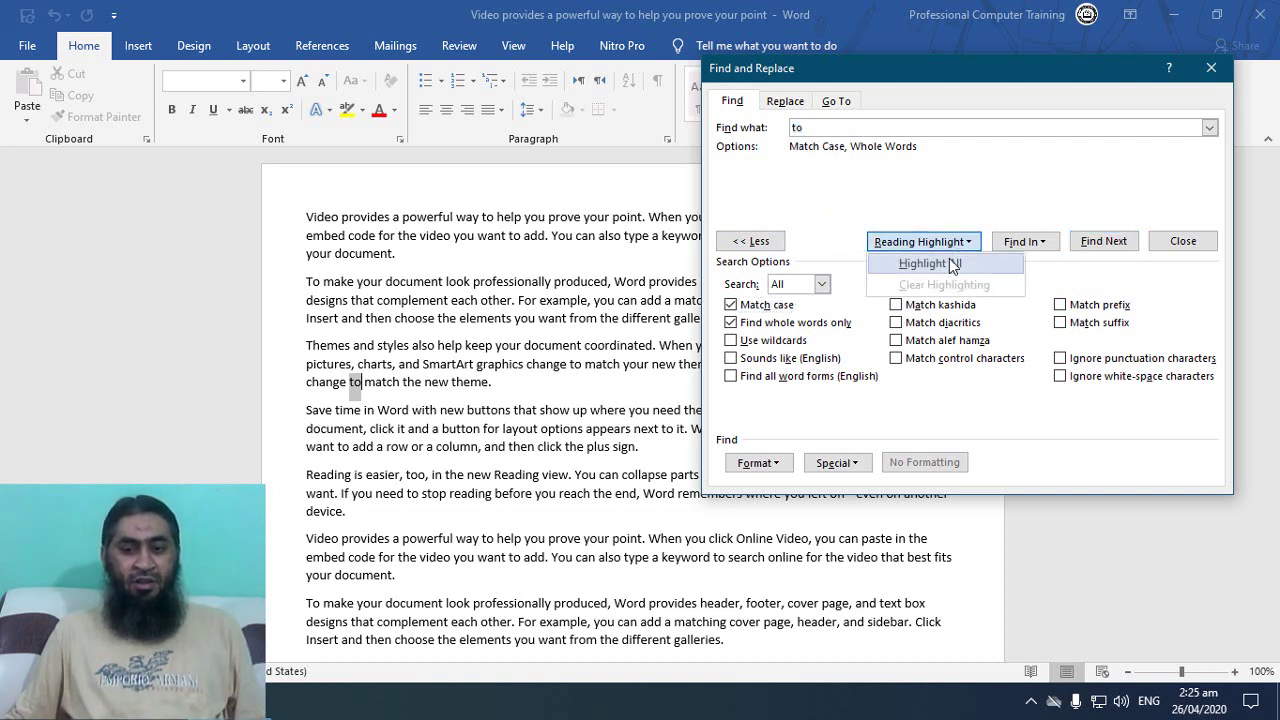
pyautogui.click(952, 264)
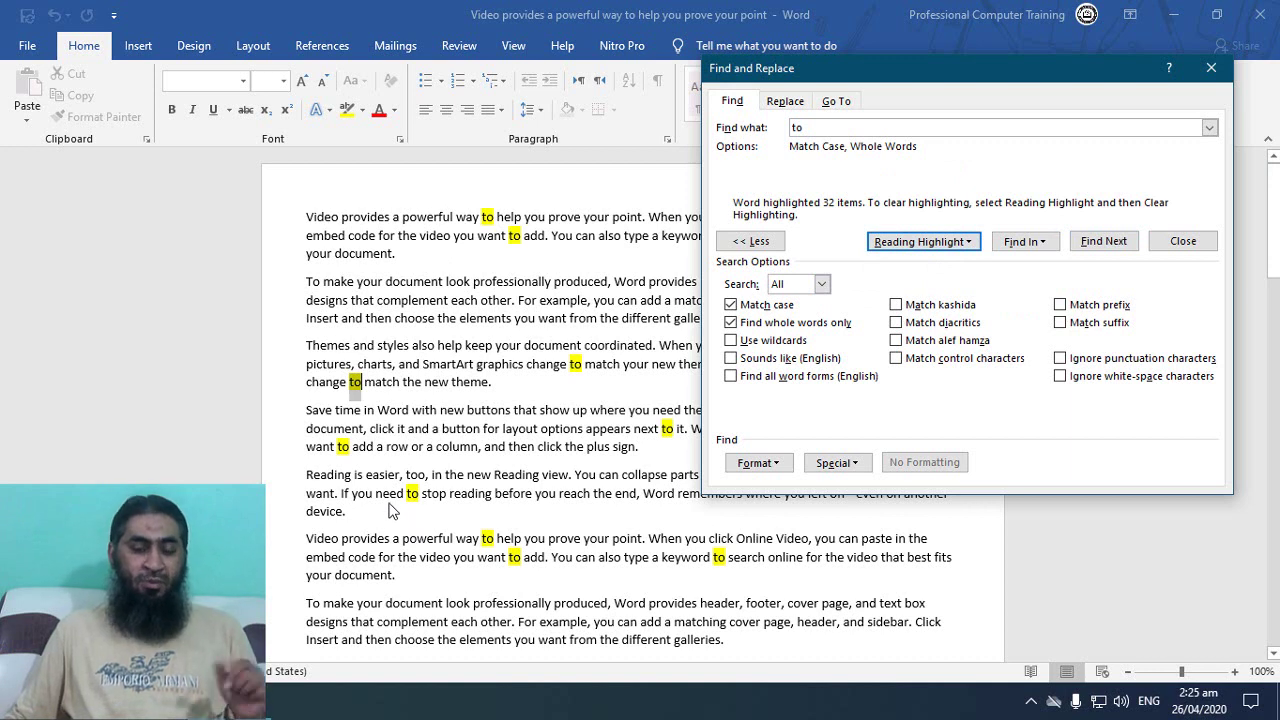
# Step: Clear those highlights, change the search to 'To', and highlight its 8 matches
pyautogui.click(844, 128)
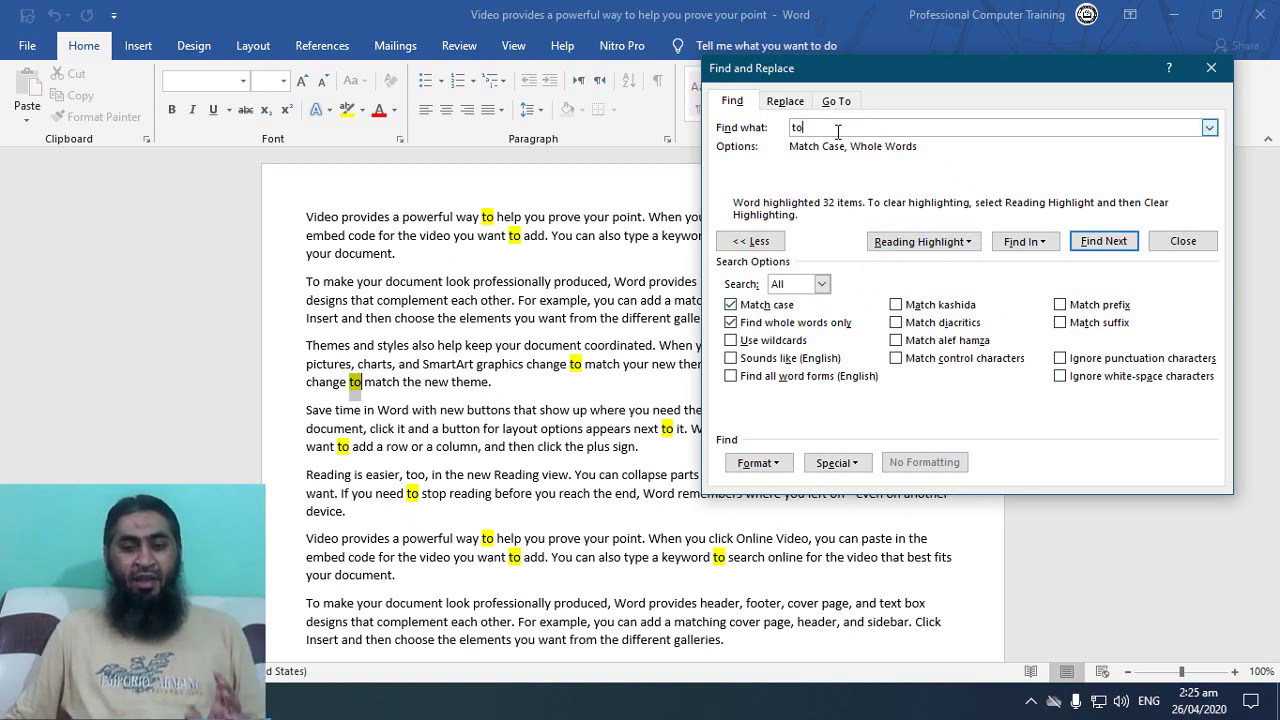
pyautogui.click(905, 243)
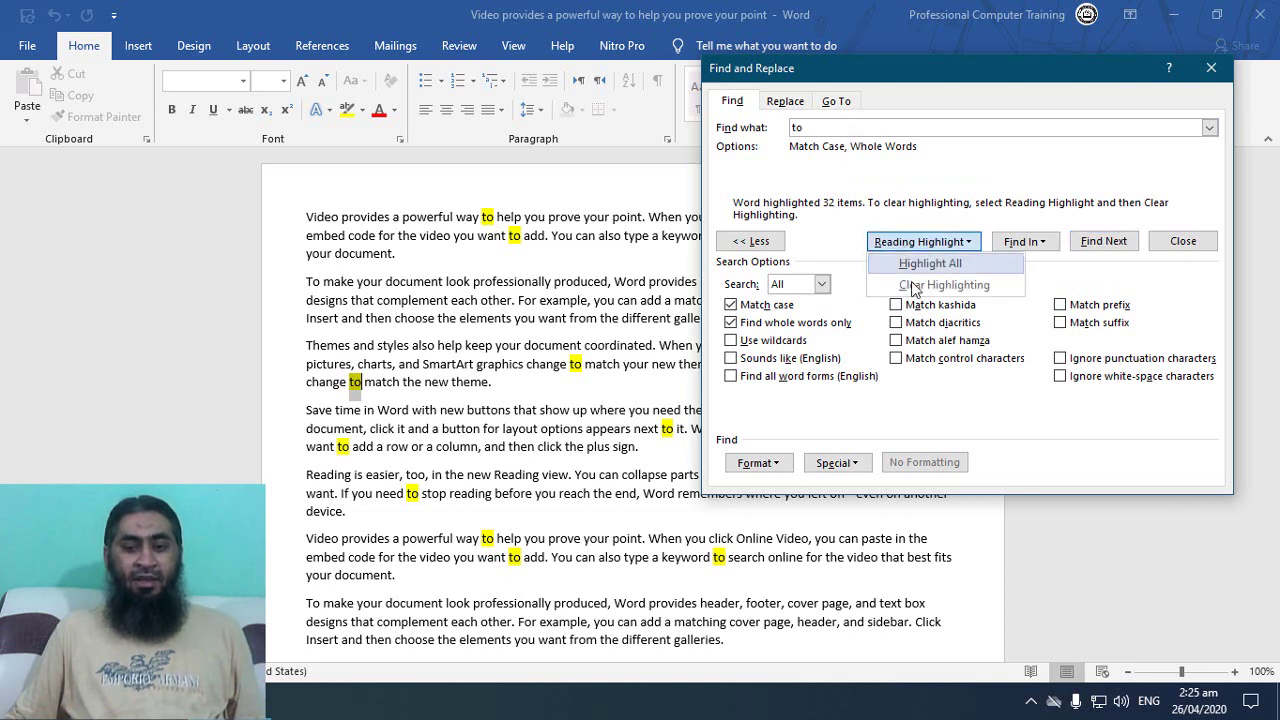
pyautogui.click(940, 285)
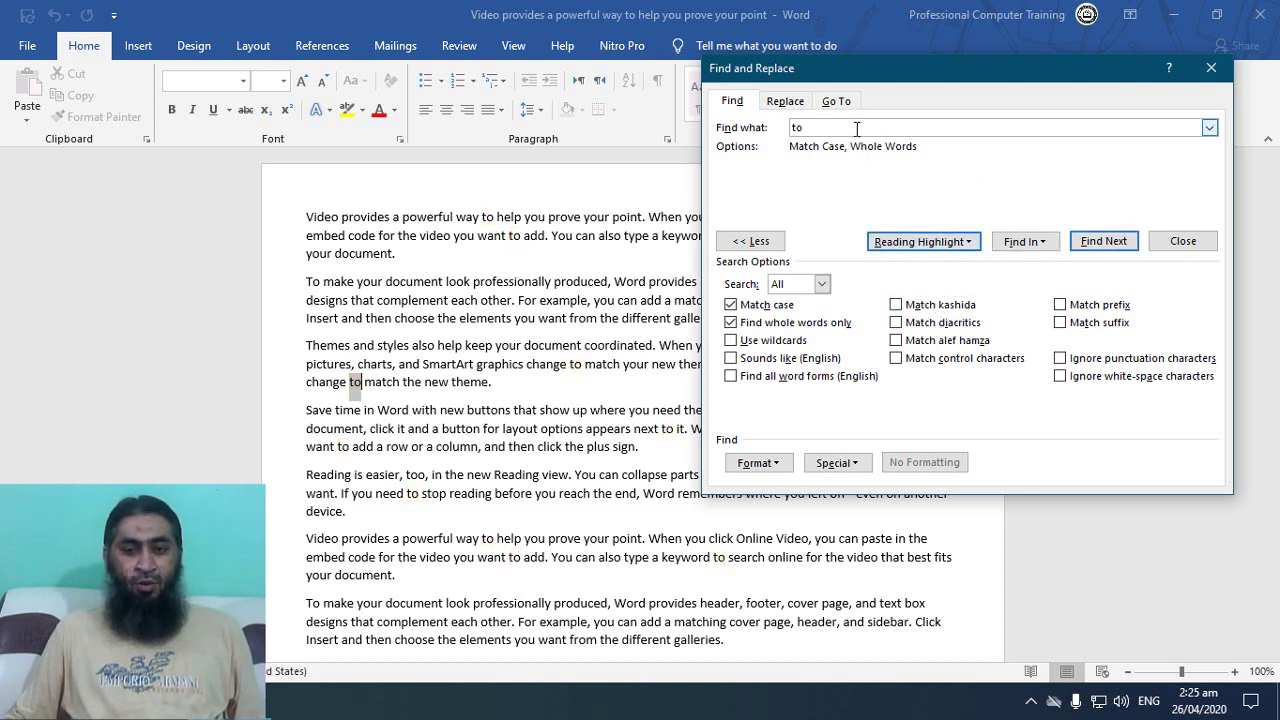
pyautogui.doubleClick(856, 128)
pyautogui.write('To')
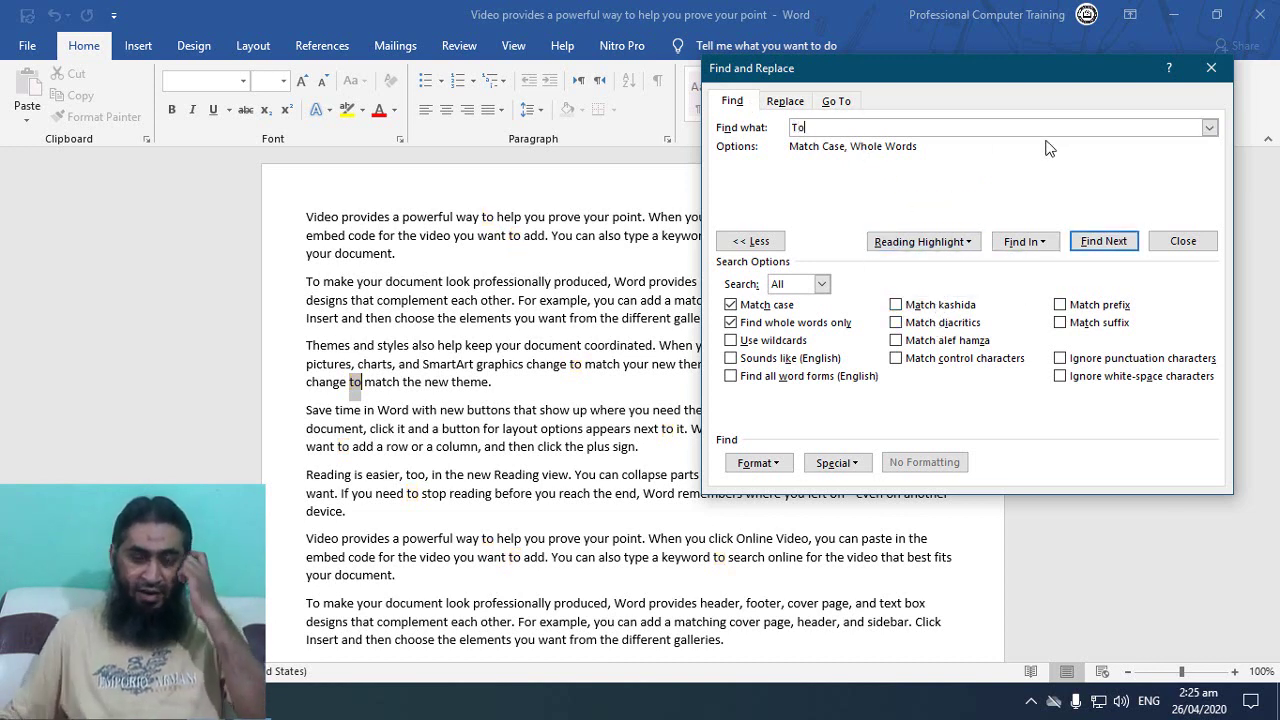
pyautogui.click(960, 242)
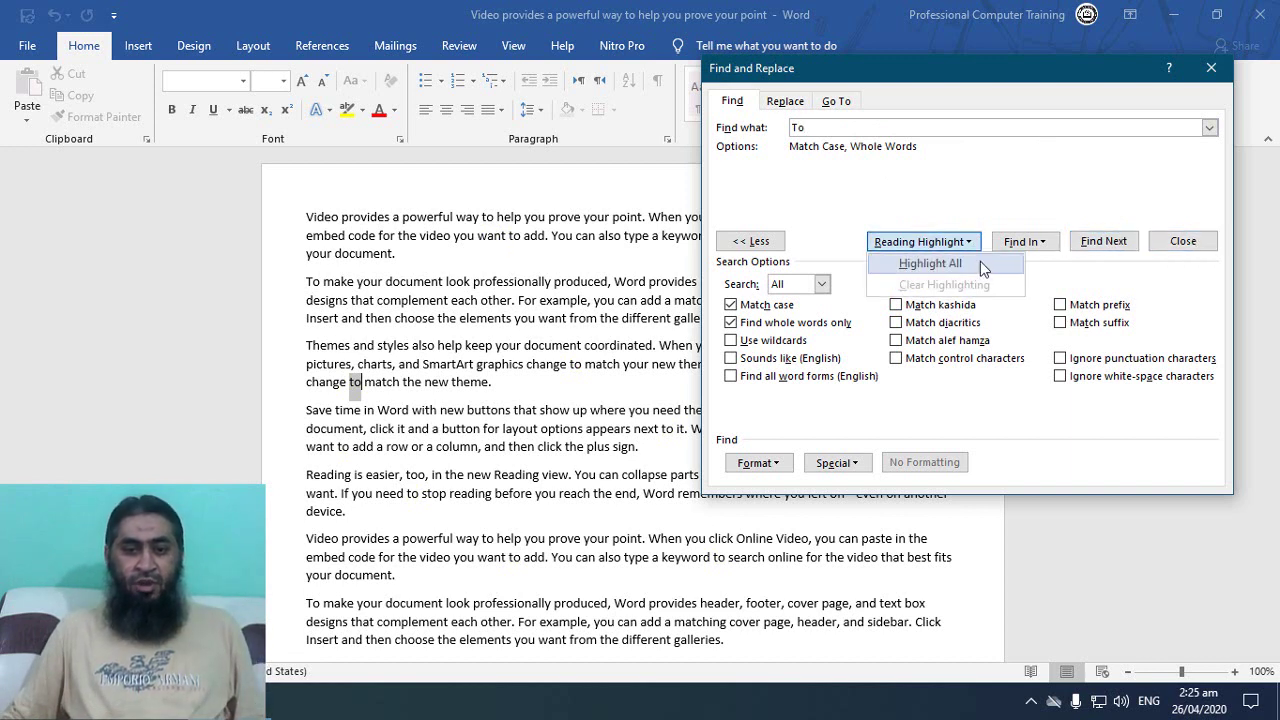
pyautogui.click(980, 264)
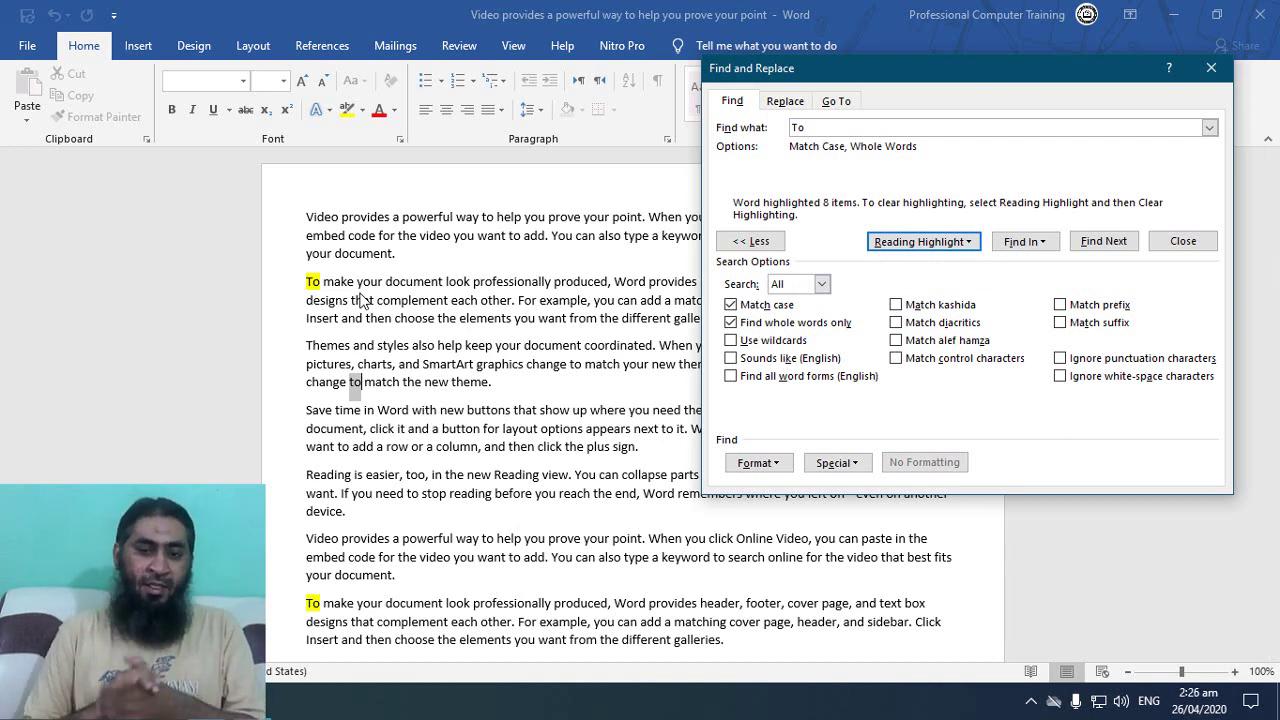
# Step: Clear the 'To' highlights and Highlight All for all-caps 'TO', confirming no matches
pyautogui.click(882, 245)
pyautogui.click(920, 286)
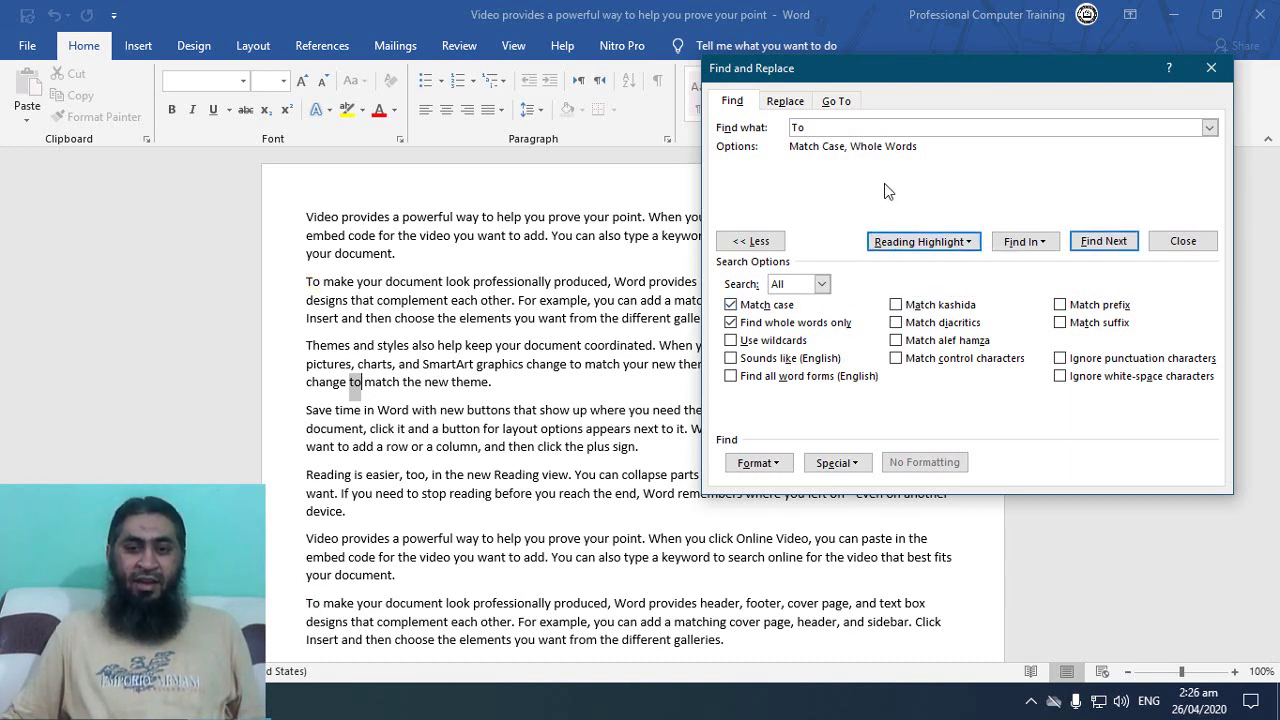
pyautogui.click(860, 127)
pyautogui.press('BackSpace')
pyautogui.write('O')
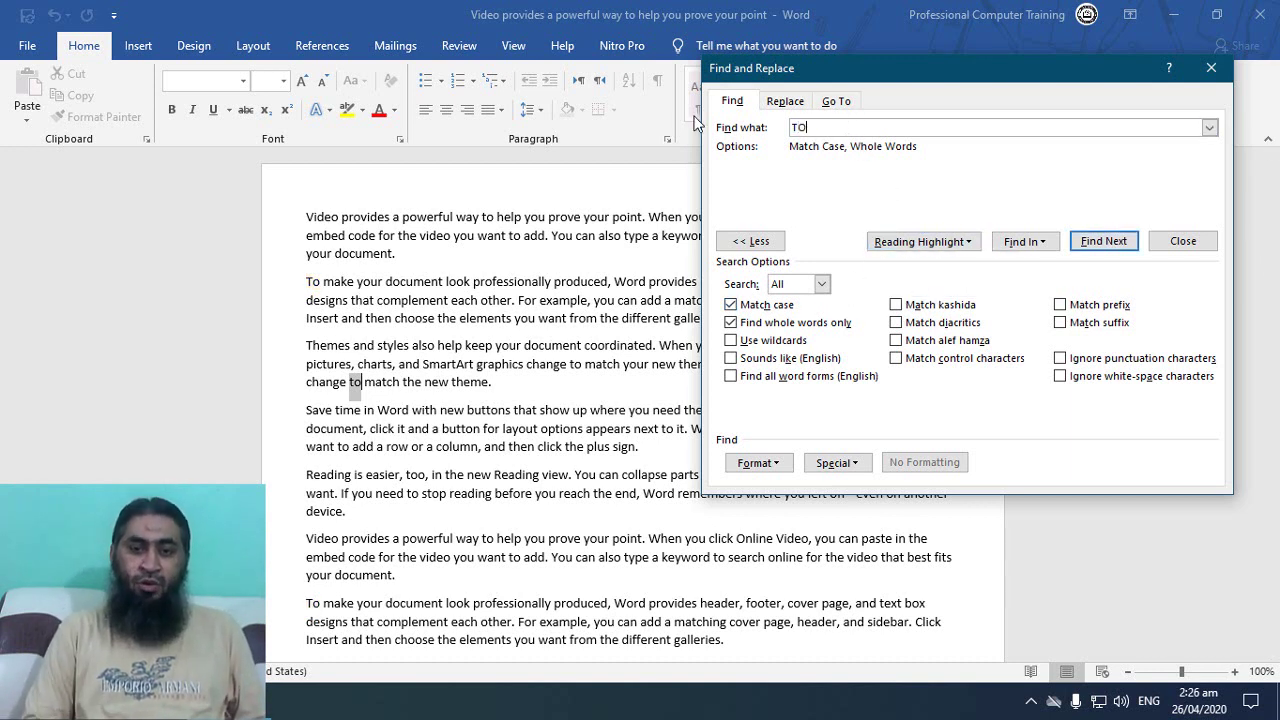
pyautogui.click(970, 246)
pyautogui.click(968, 268)
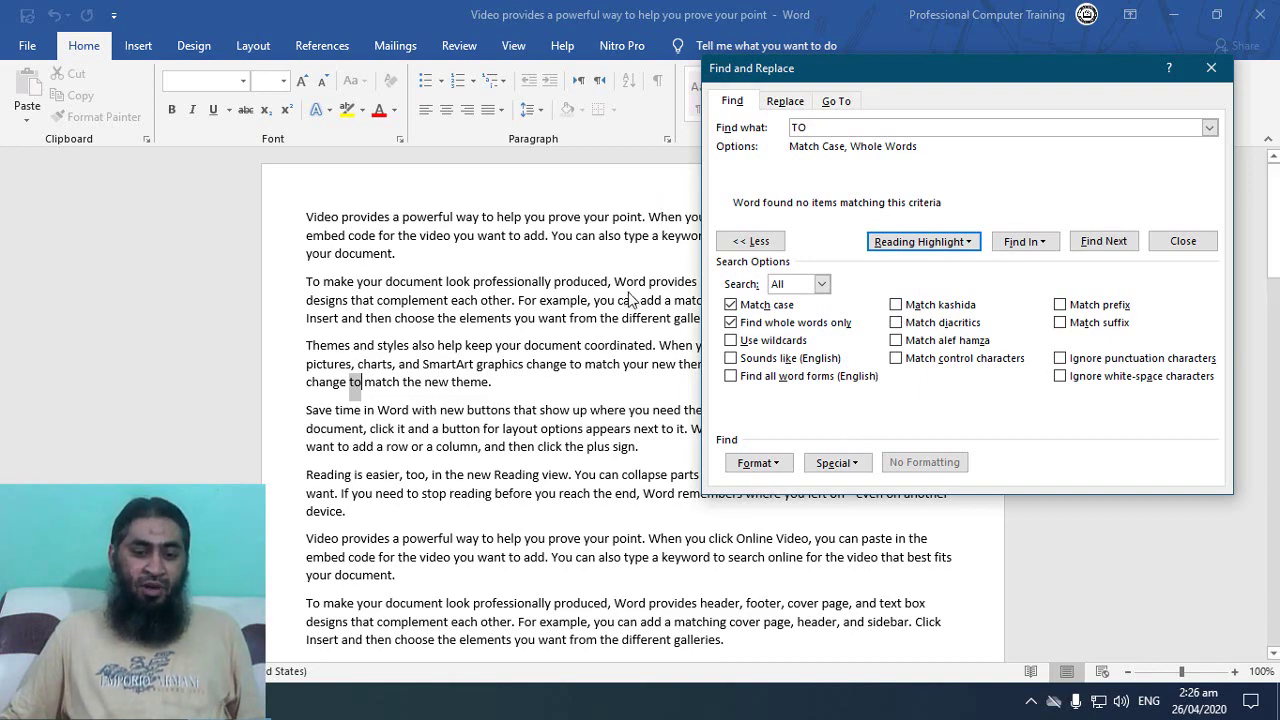
pyautogui.scroll(-5, 625, 320)
pyautogui.scroll(-9, 622, 328)
pyautogui.scroll(7, 620, 320)
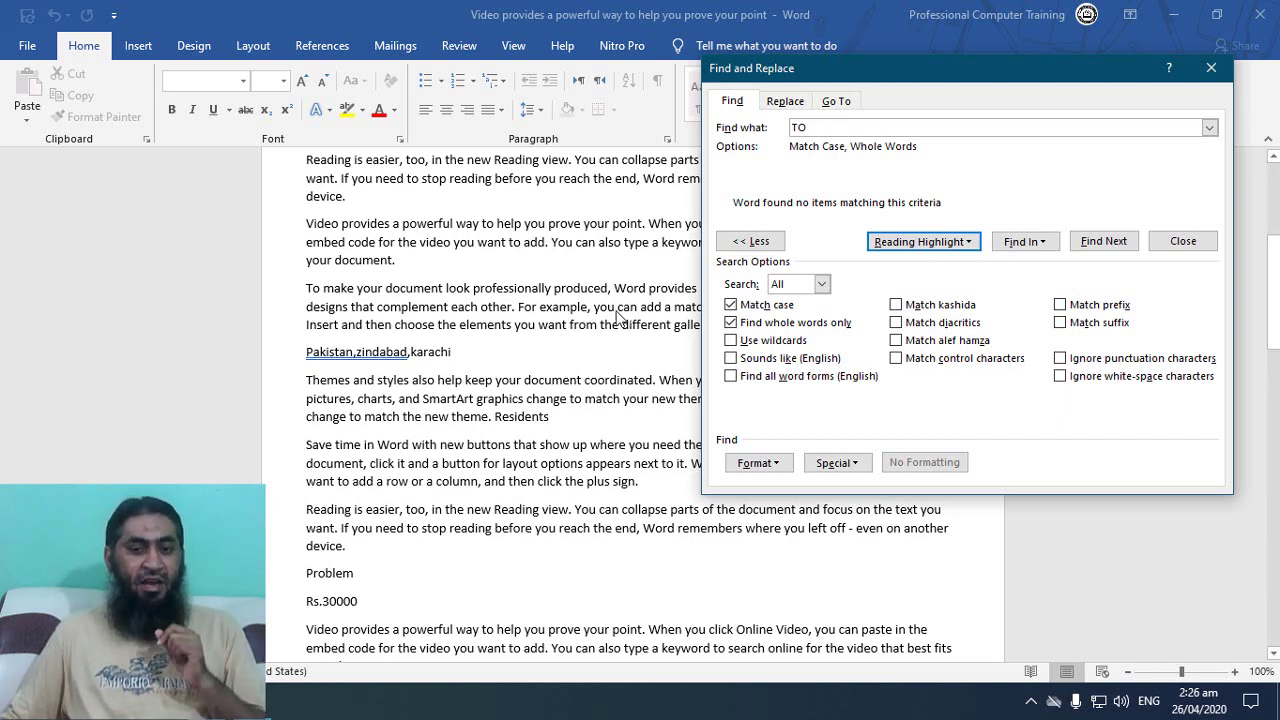
# Step: Undo the edit and select the search term to replace it with lowercase 'to'
pyautogui.click(620, 318)
pyautogui.hotkey('ctrl', 'z')
pyautogui.hotkey('ctrl', 'z')
pyautogui.click(712, 140)
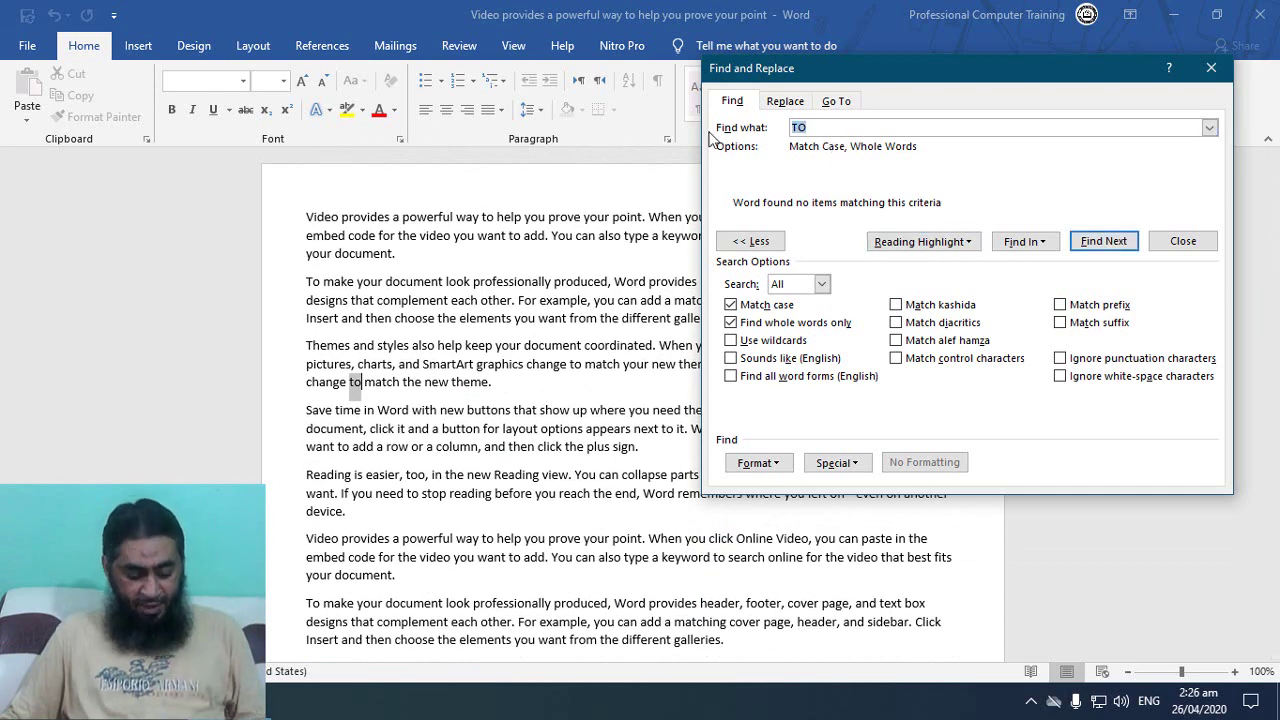
# Step: Highlight all lowercase 'to' matches, then find the next wildcard match for 'Rs'
pyautogui.write('to')
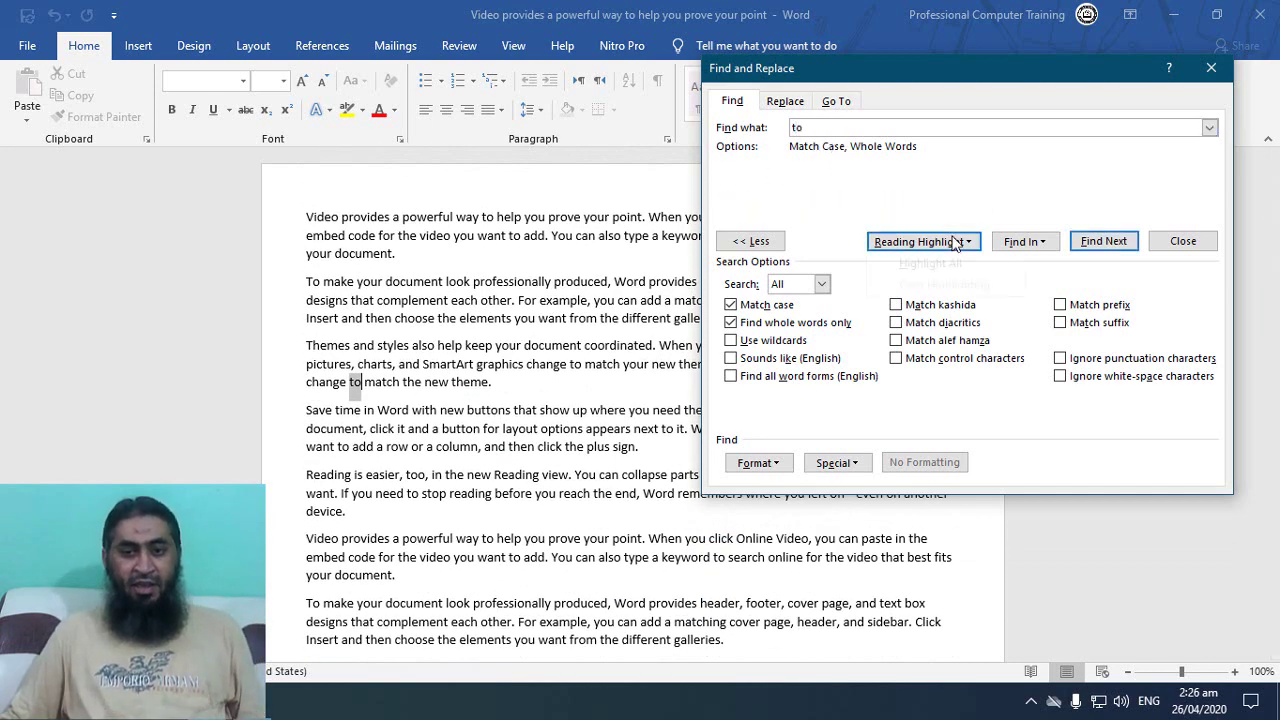
pyautogui.click(952, 241)
pyautogui.click(940, 270)
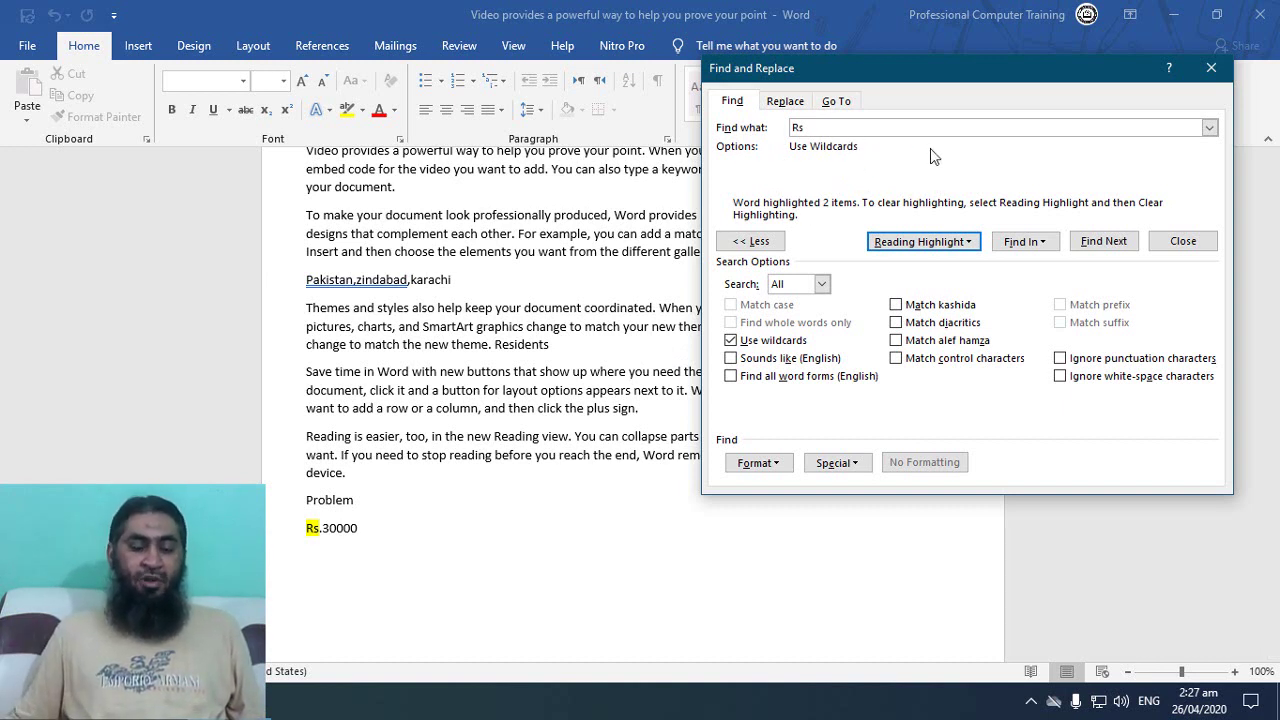
pyautogui.click(882, 134)
pyautogui.press('Return')
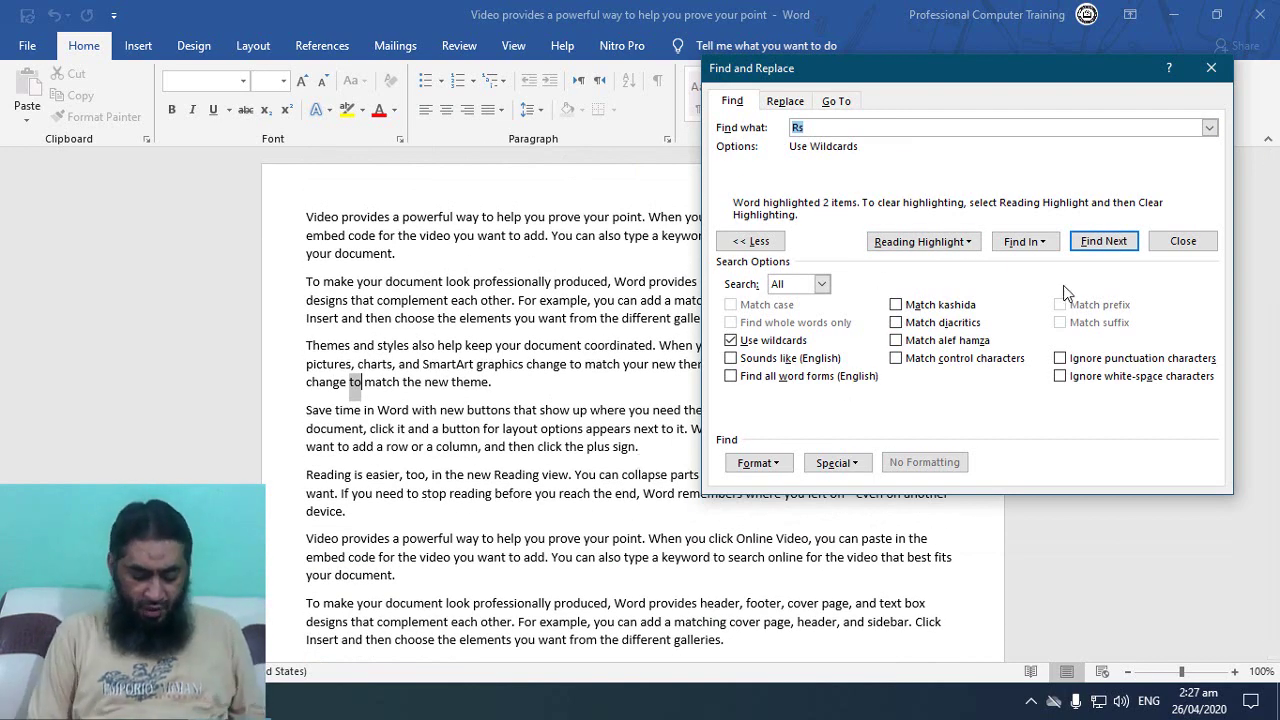
# Step: Change the wildcard pattern to 'P???' and highlight all its matches
pyautogui.press('BackSpace')
pyautogui.write('P')
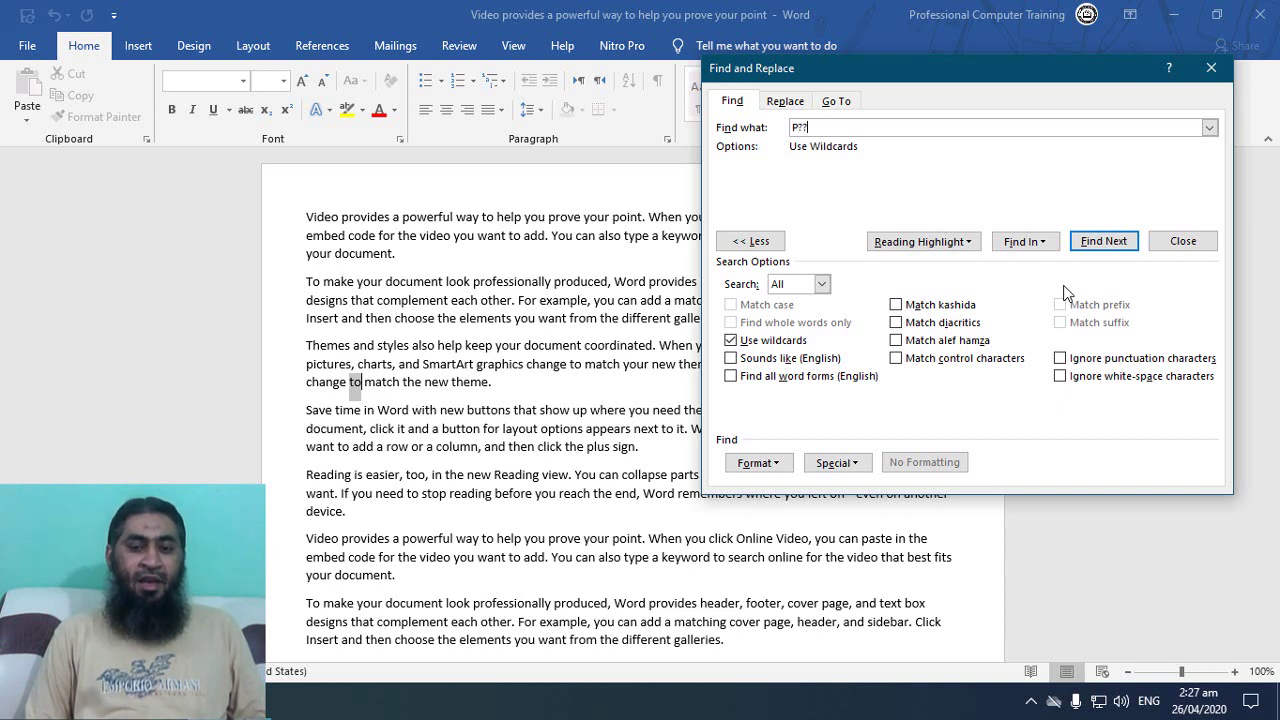
pyautogui.write('?')
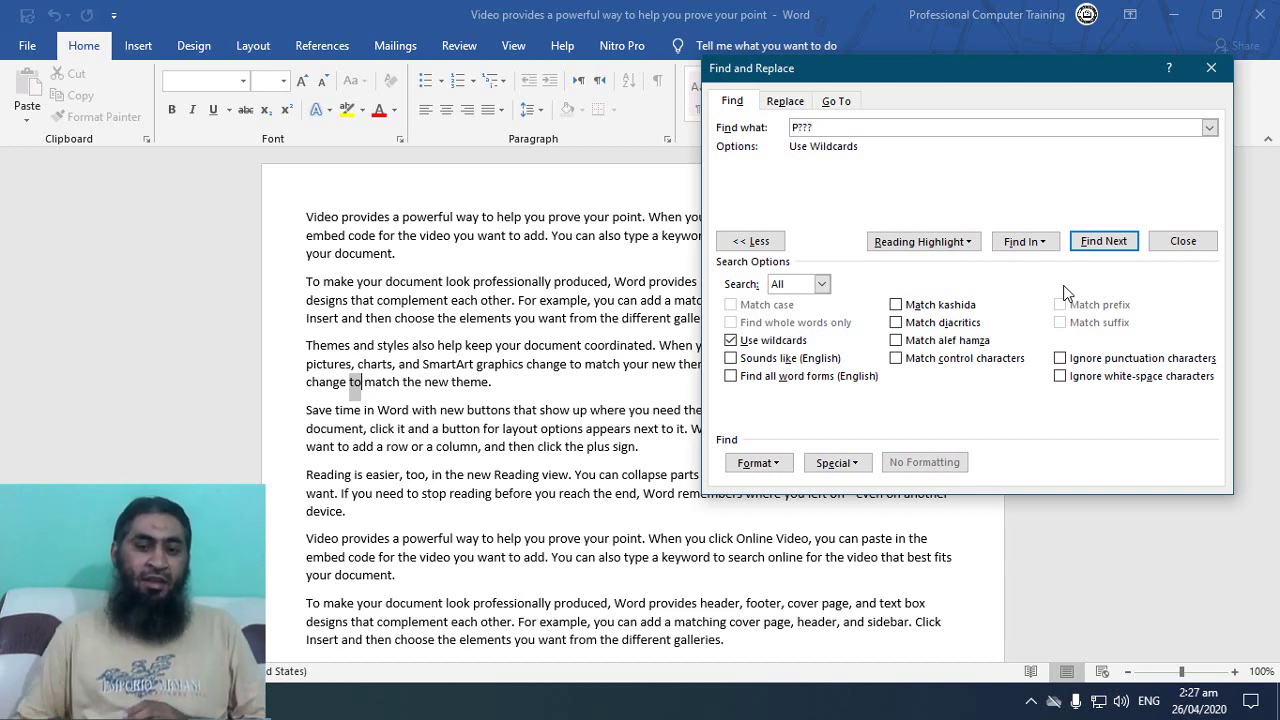
pyautogui.click(943, 250)
pyautogui.click(950, 264)
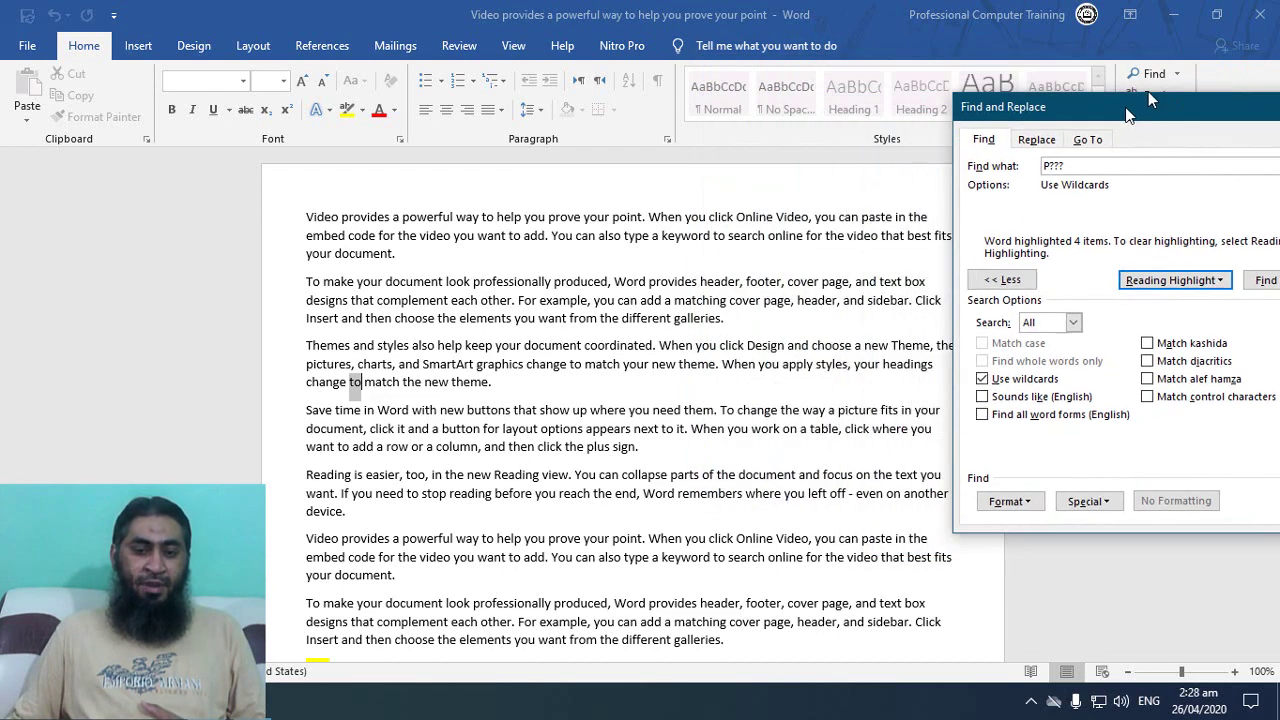
pyautogui.moveTo(875, 77); pyautogui.dragTo(999, 89)
pyautogui.scroll(-6, 597, 345)
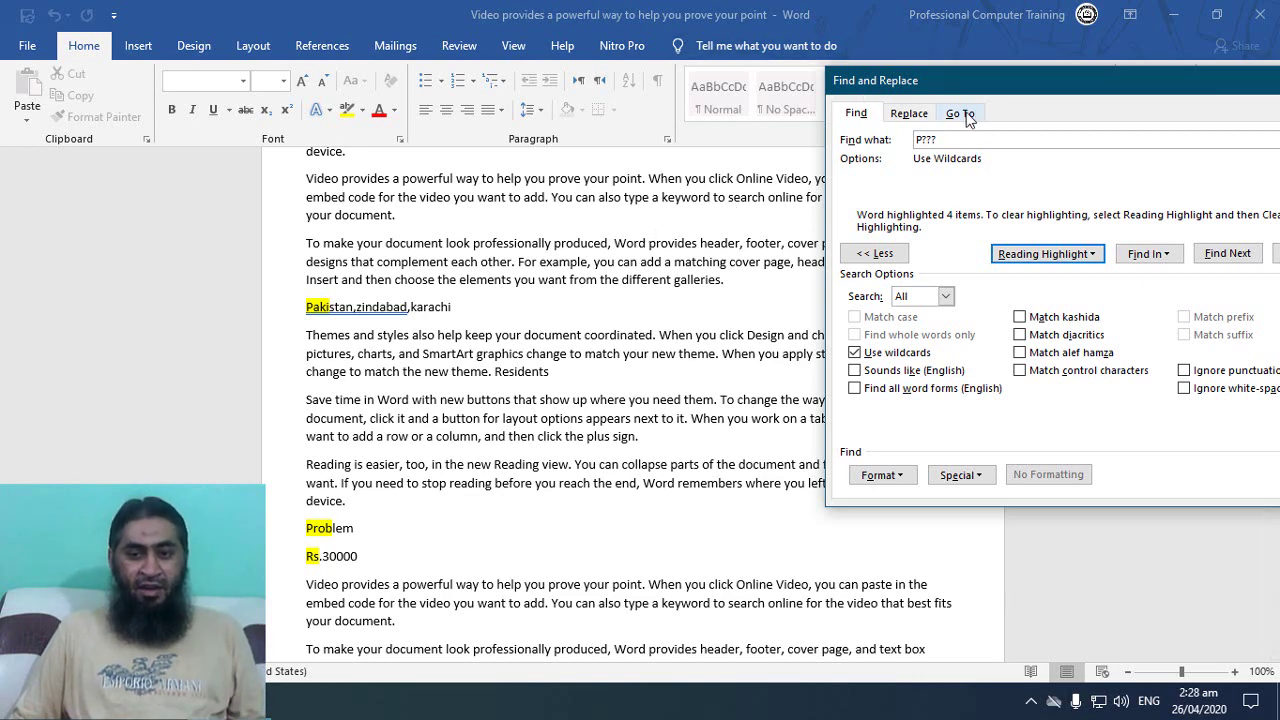
pyautogui.press('Return')
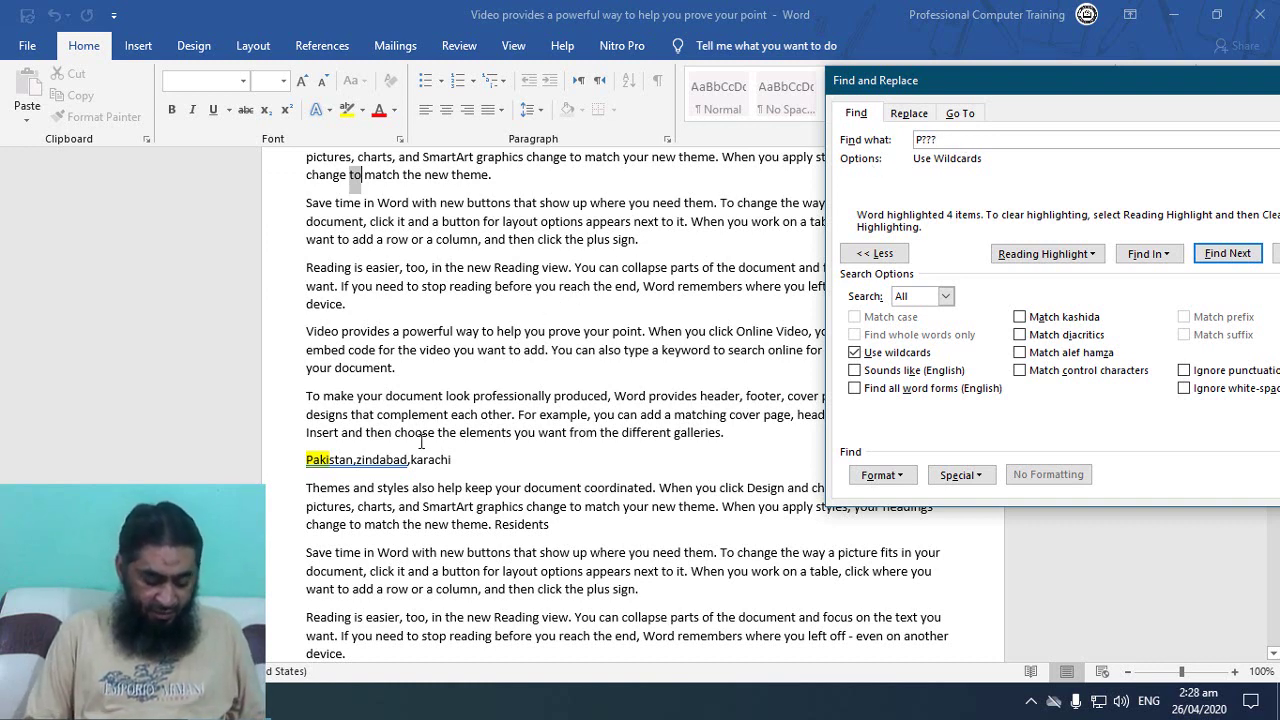
# Step: Extend the pattern to 'P????' and highlight its 4 matches
pyautogui.write('?')
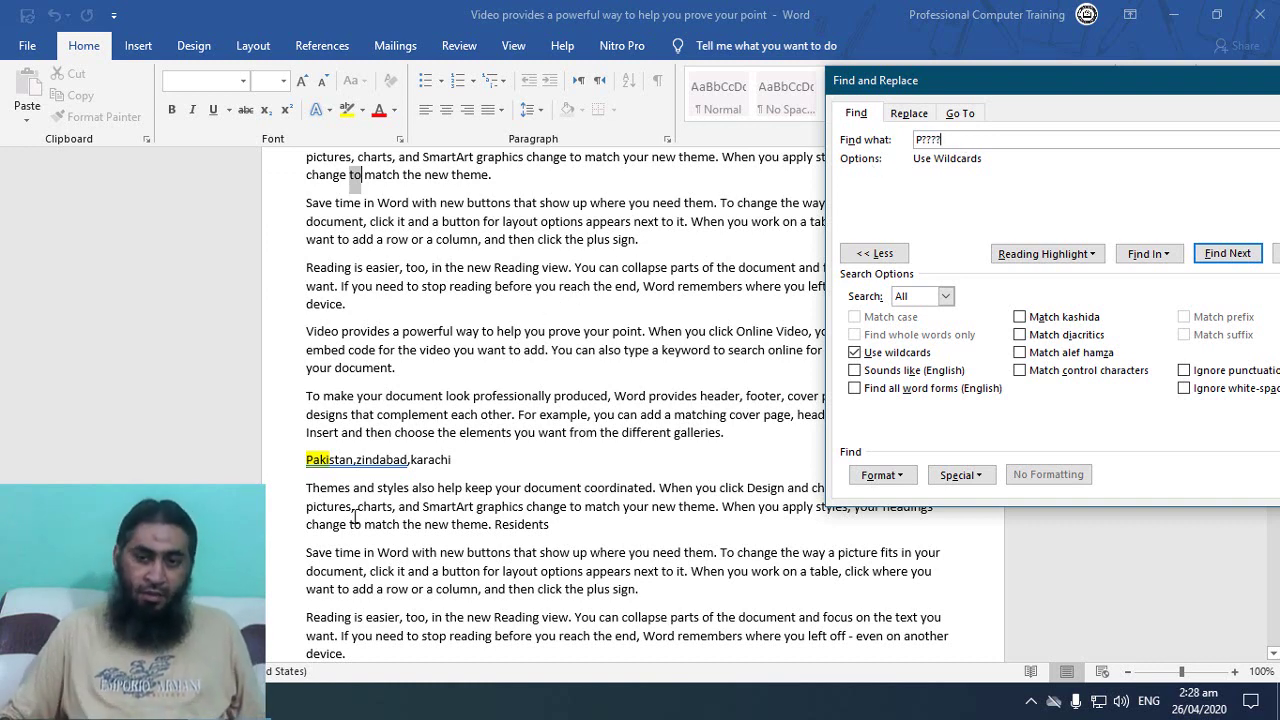
pyautogui.click(1088, 254)
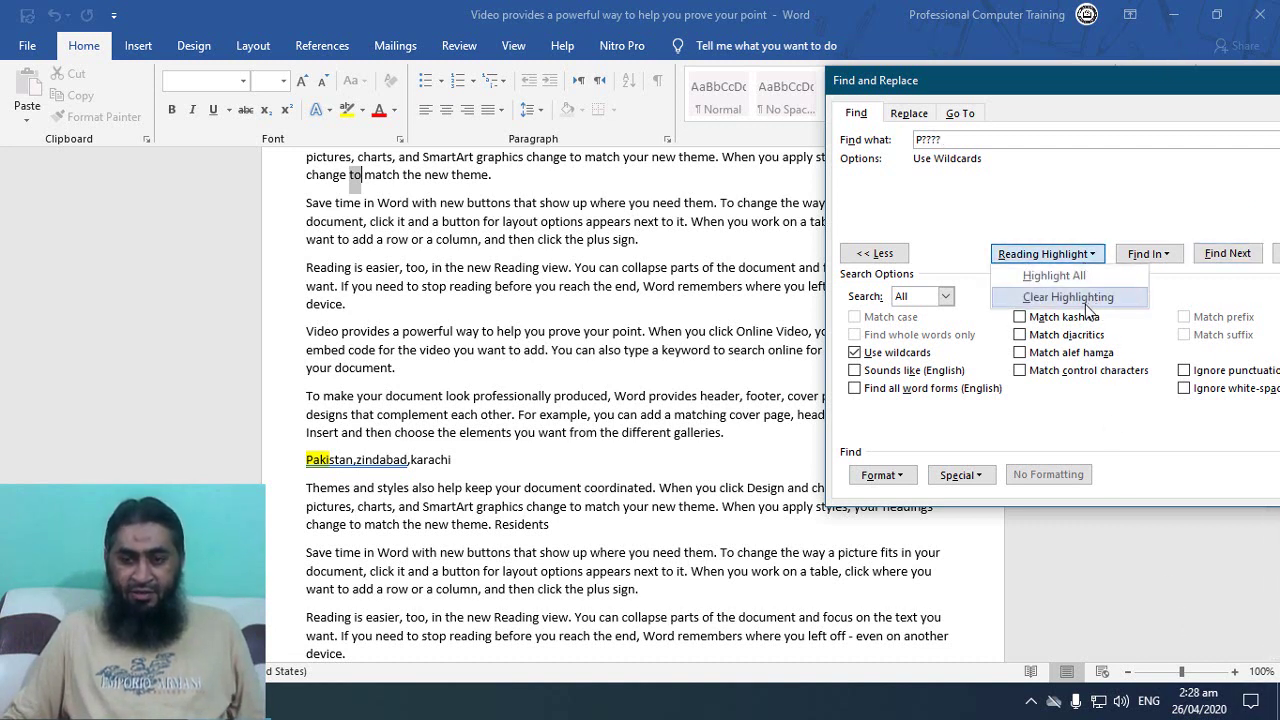
pyautogui.click(1087, 298)
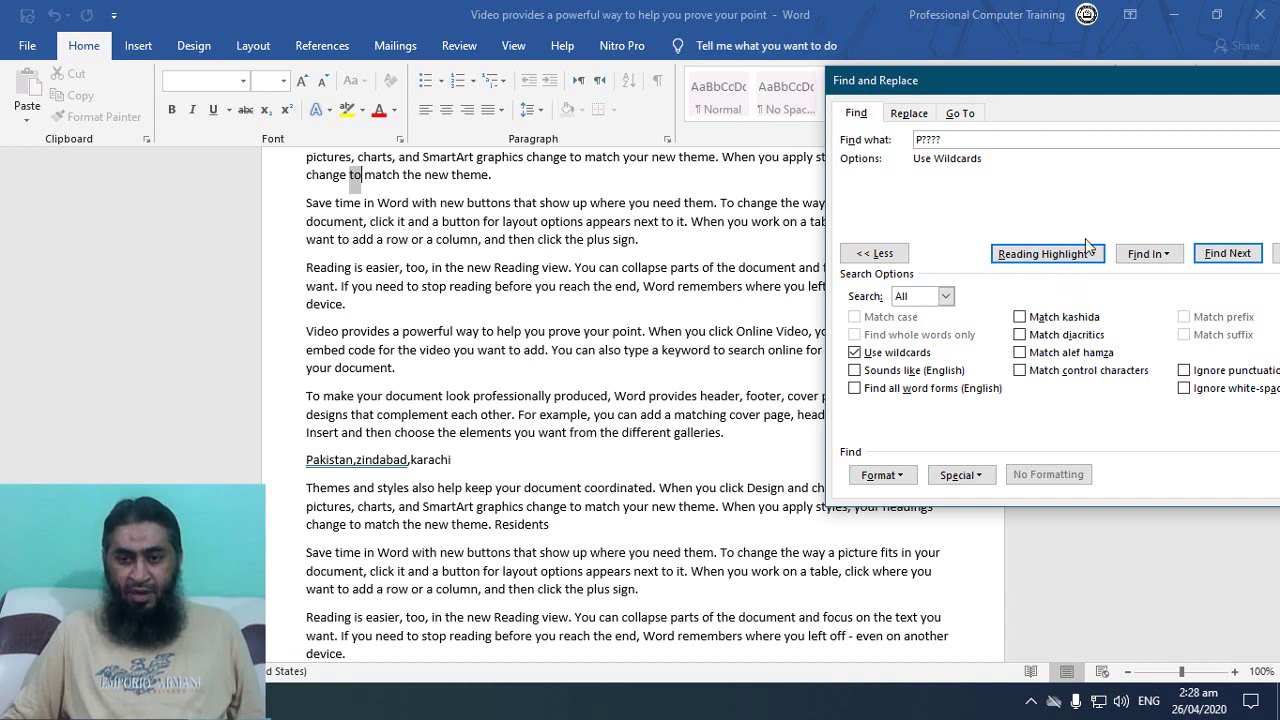
pyautogui.click(1088, 252)
pyautogui.click(1090, 276)
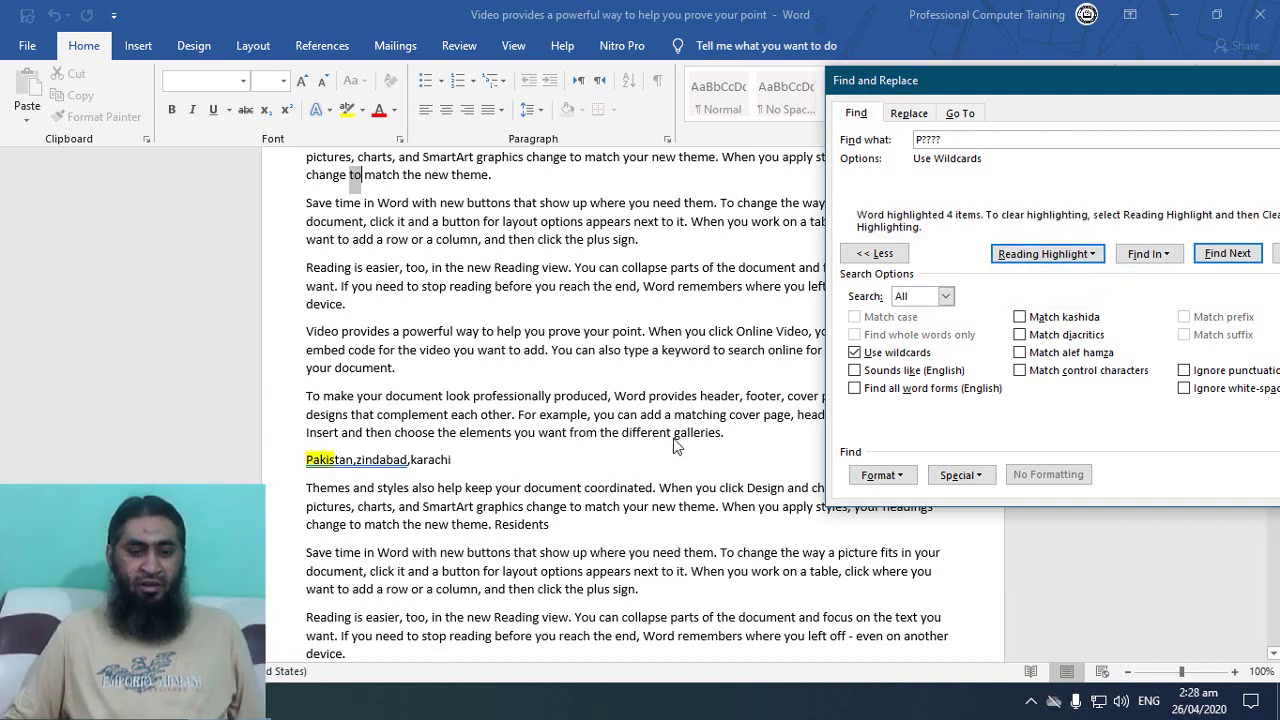
pyautogui.scroll(-3, 674, 447)
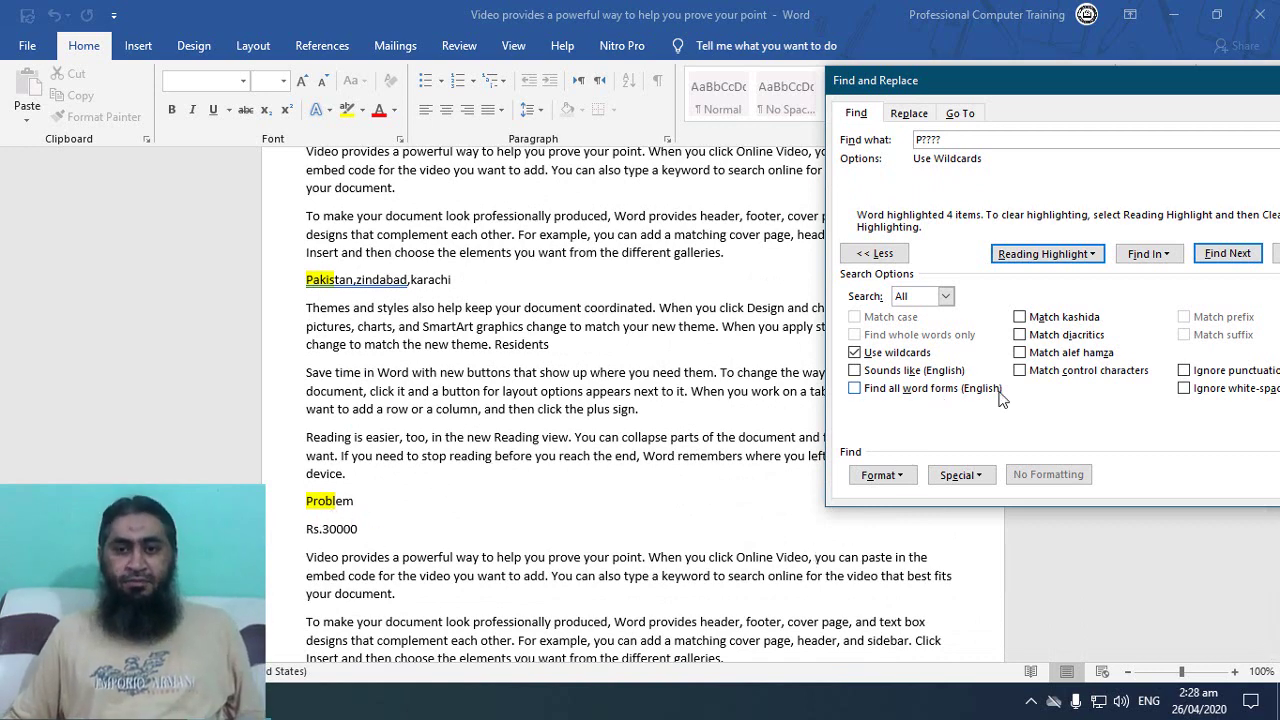
# Step: Turn Use wildcards off and clear the yellow highlights
pyautogui.click(1085, 256)
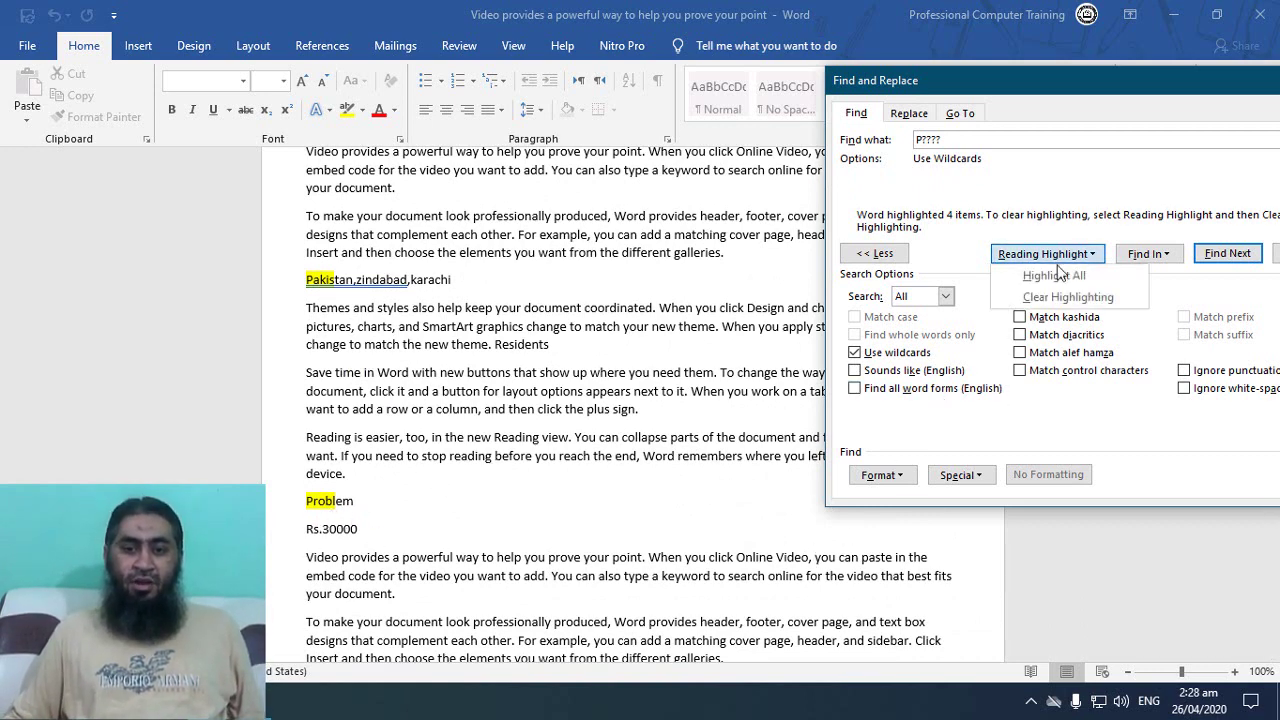
pyautogui.click(898, 356)
pyautogui.click(1043, 254)
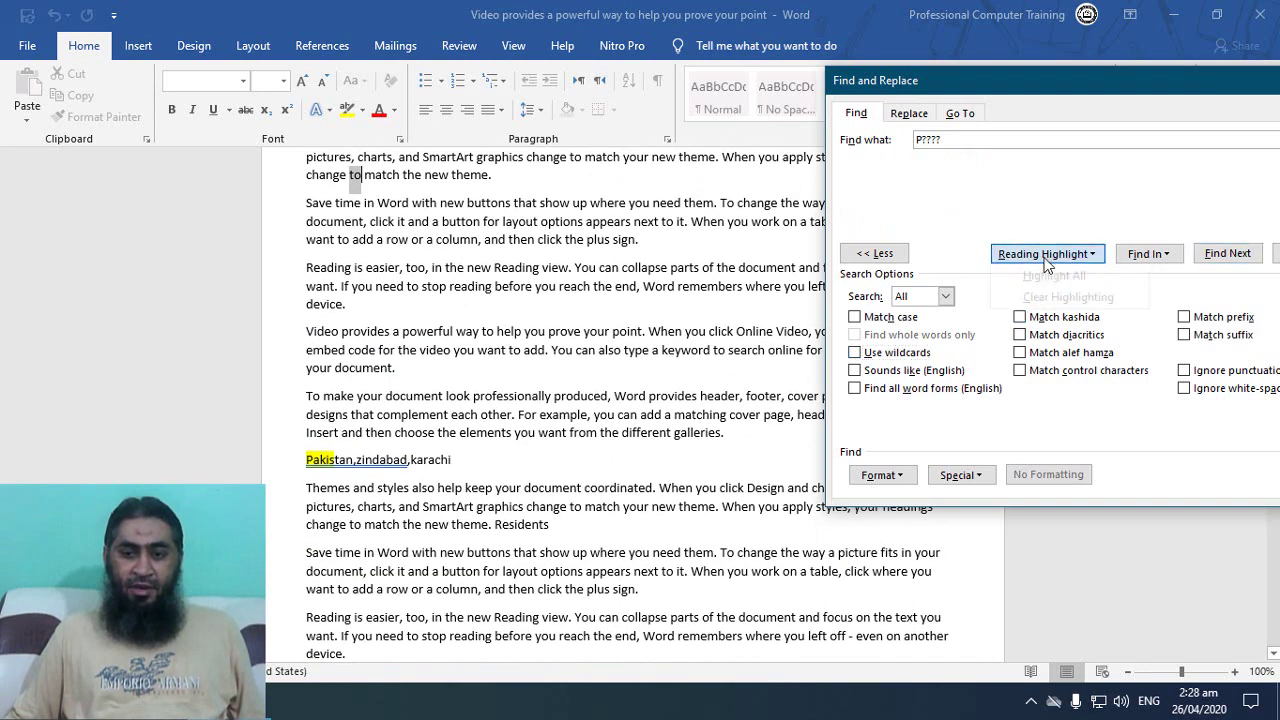
pyautogui.click(1058, 294)
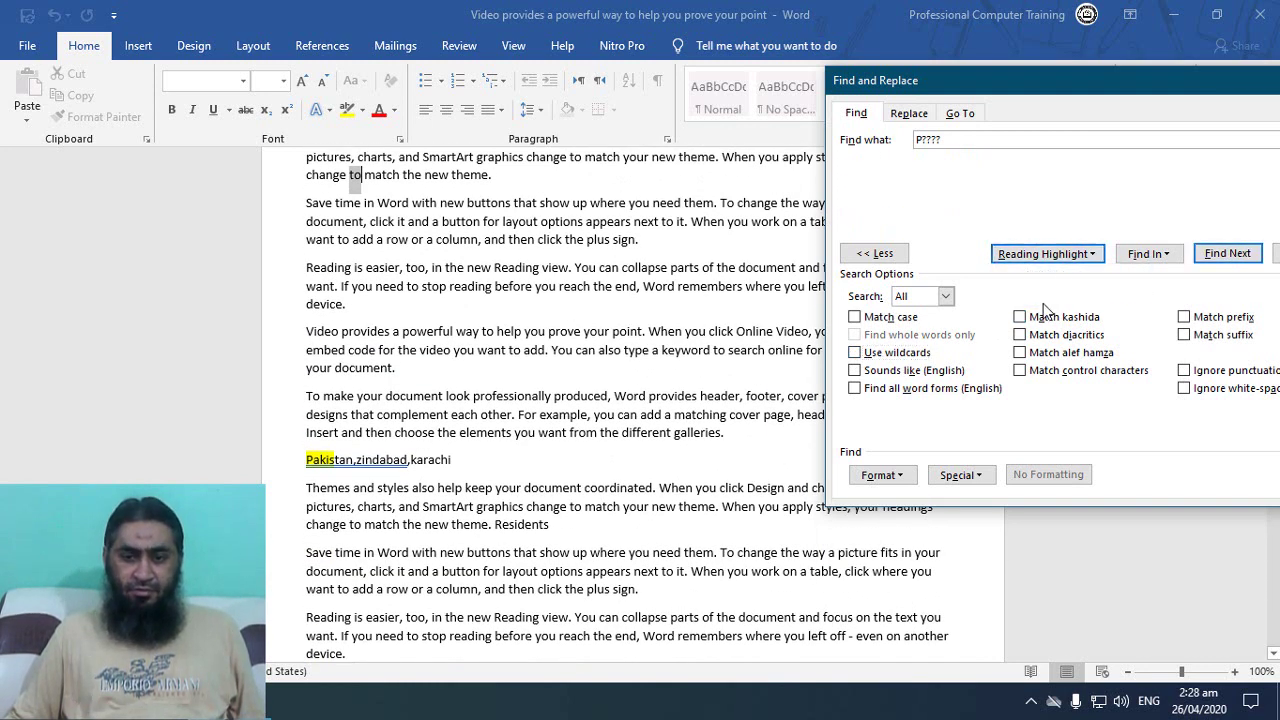
# Step: Enable Sounds like (English), highlight the 36 matches for 'a', then clear them
pyautogui.click(854, 371)
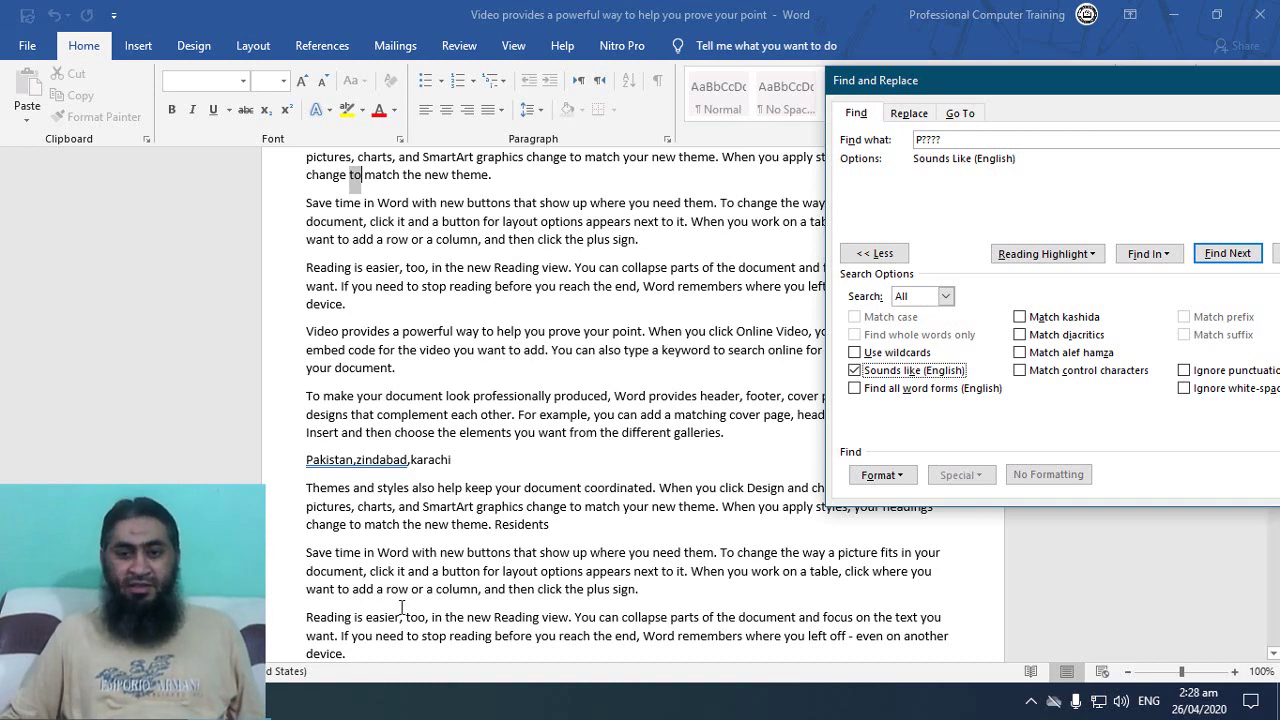
pyautogui.click(858, 124)
pyautogui.write('a')
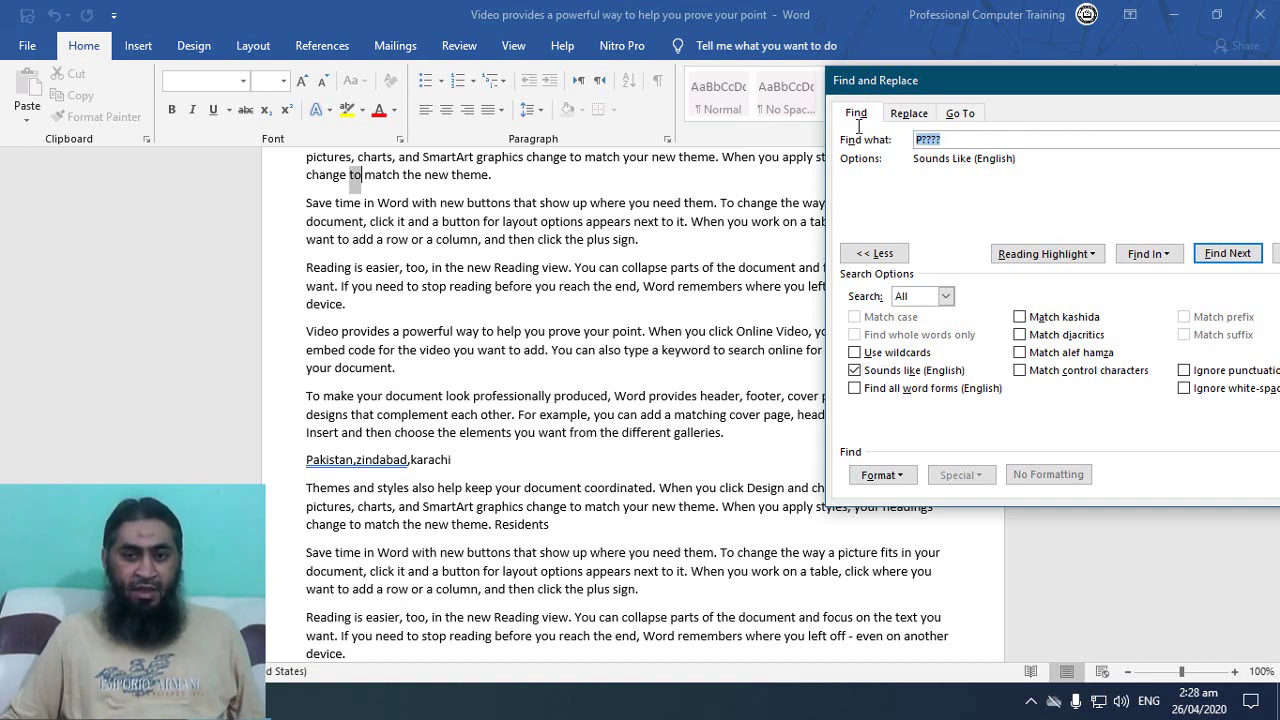
pyautogui.click(1063, 254)
pyautogui.click(1045, 268)
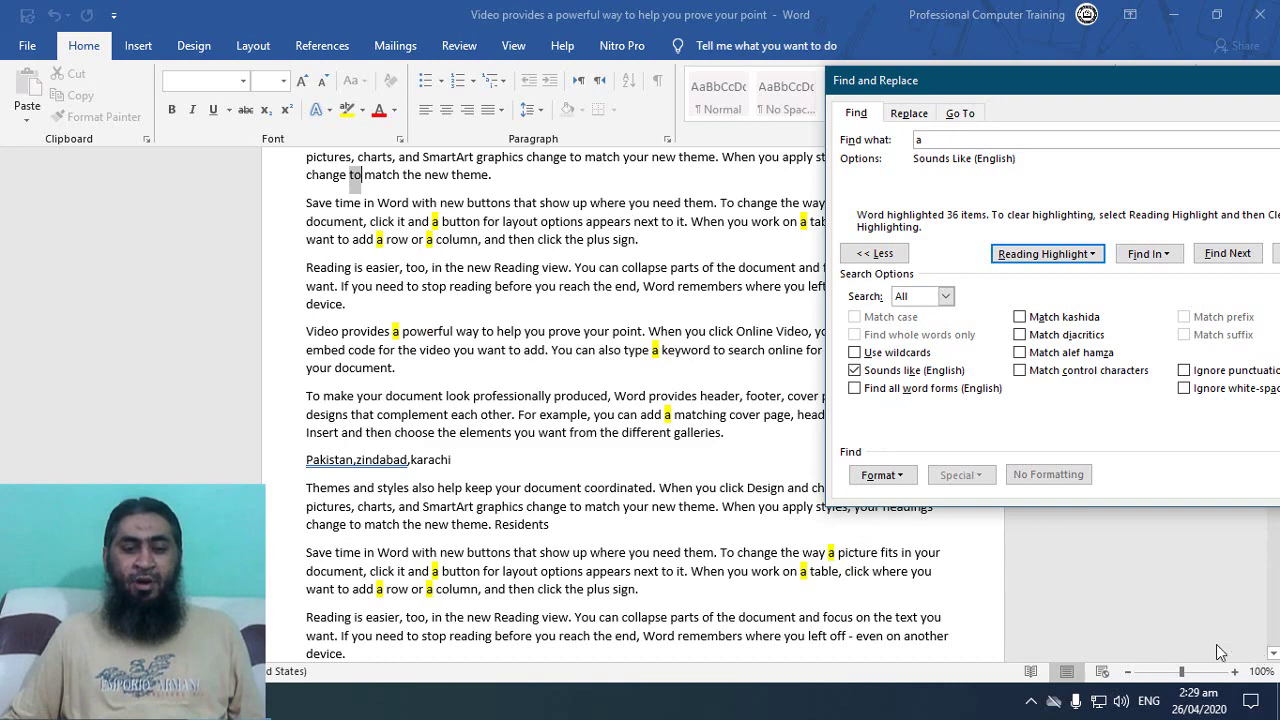
pyautogui.scroll(-6, 540, 560)
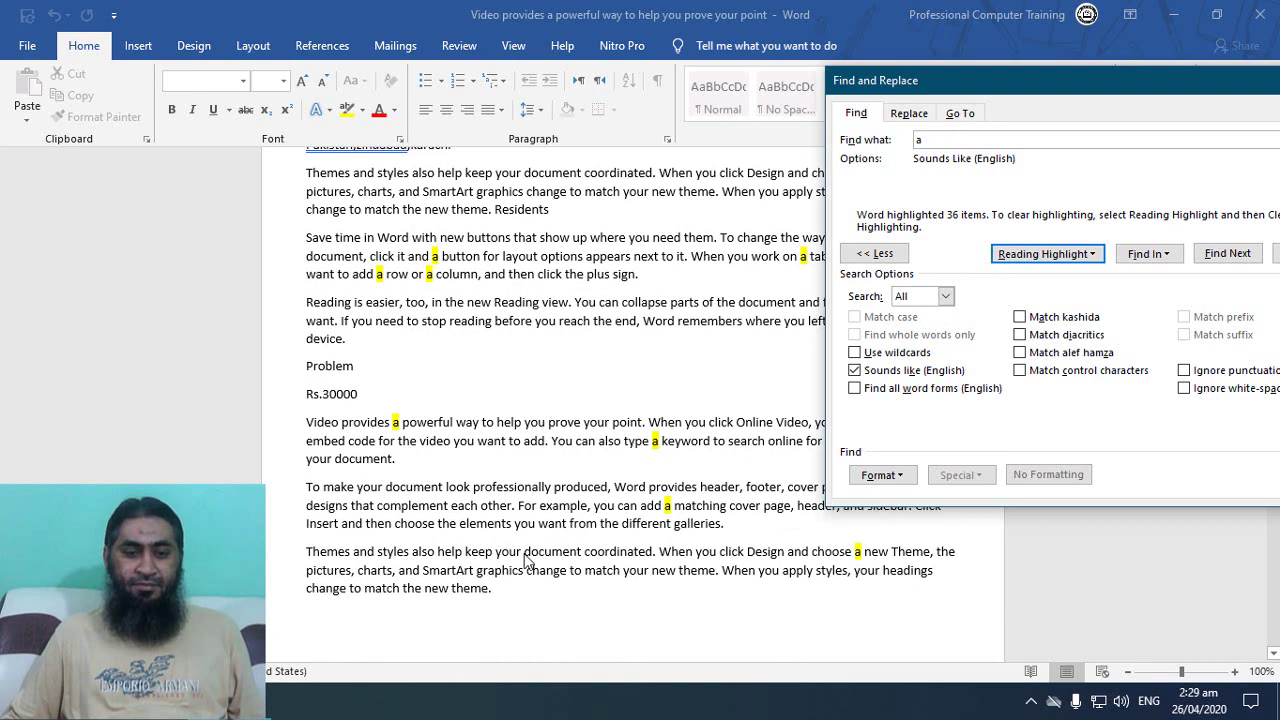
pyautogui.scroll(-4, 527, 561)
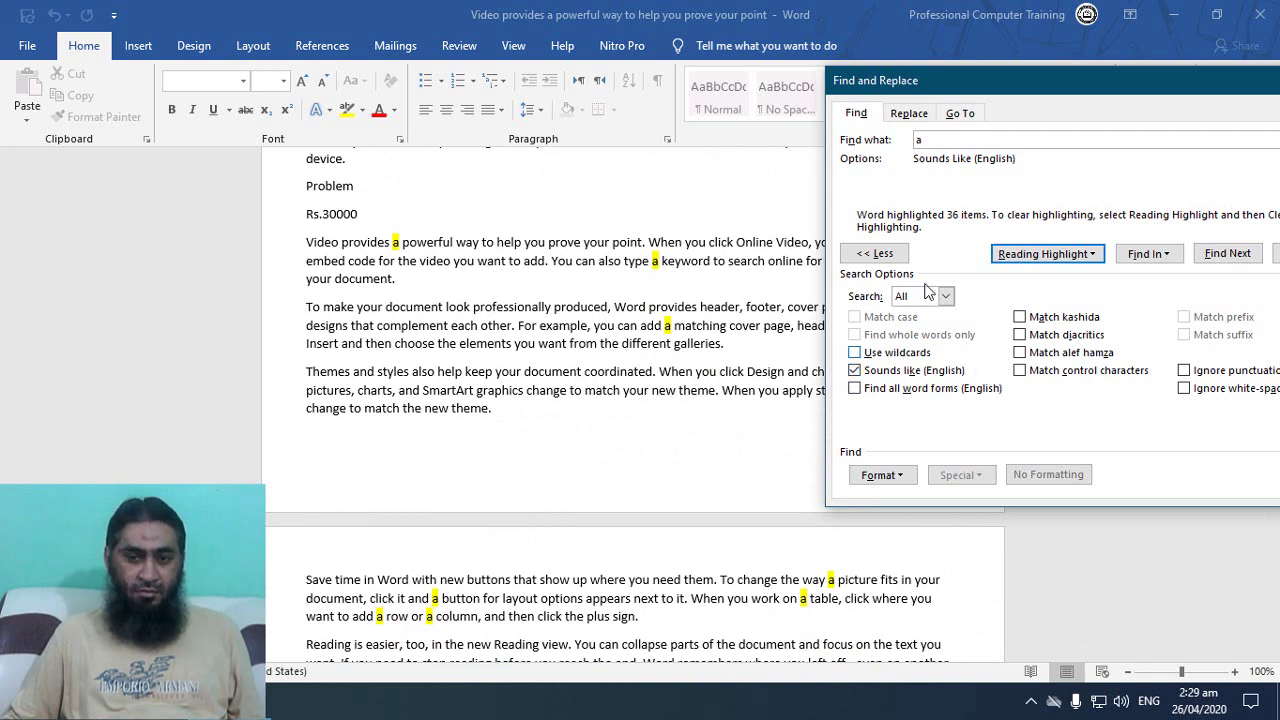
pyautogui.click(1040, 257)
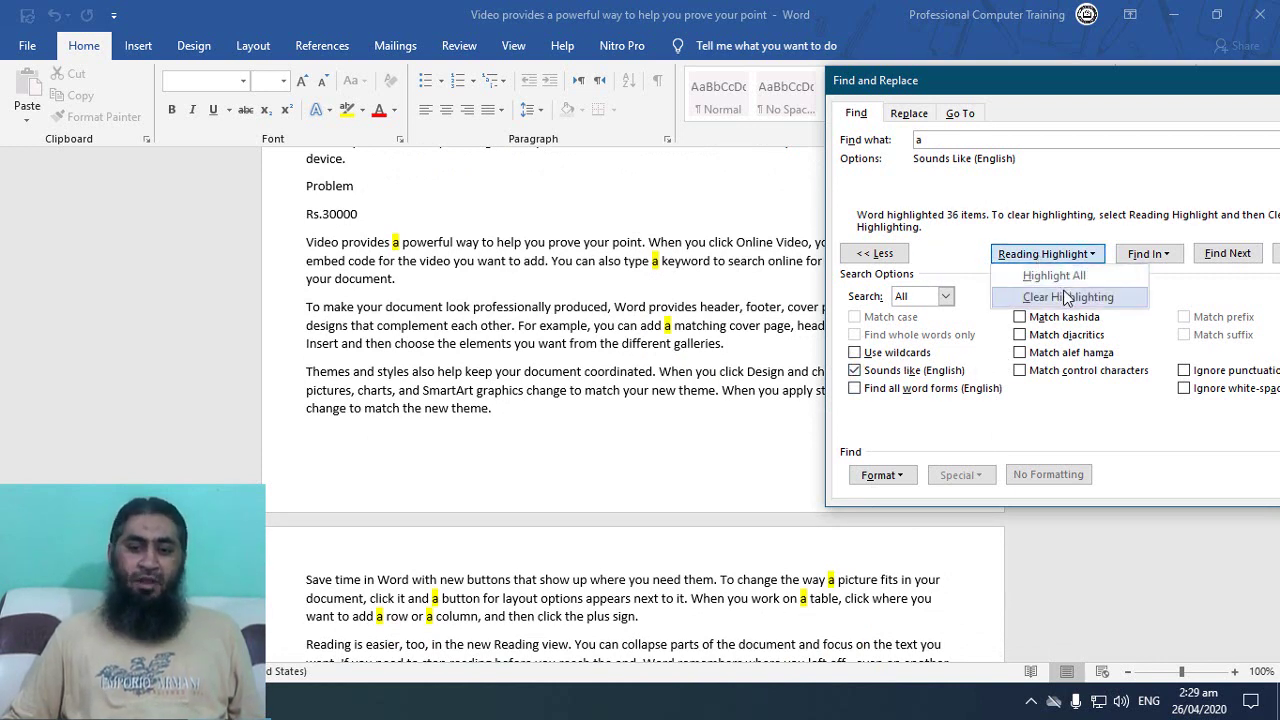
pyautogui.click(1067, 297)
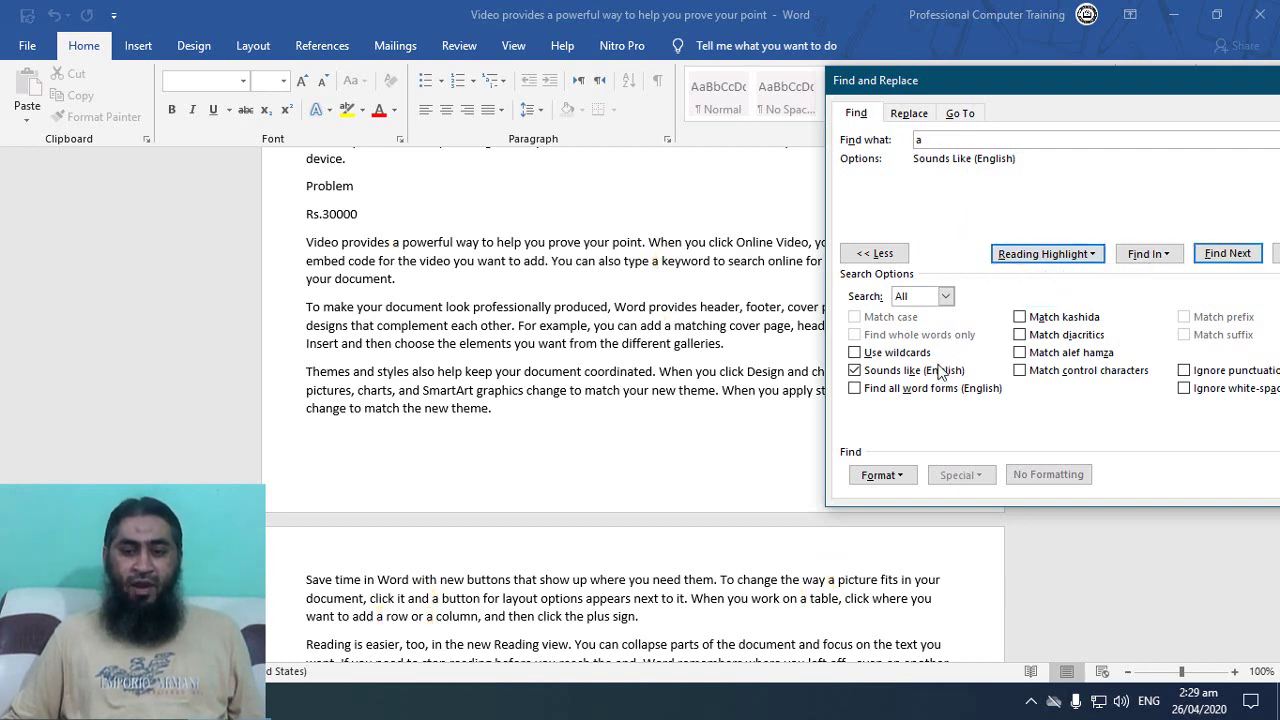
# Step: Enable Find all word forms and highlight the 56 matches for 'TO'
pyautogui.click(922, 389)
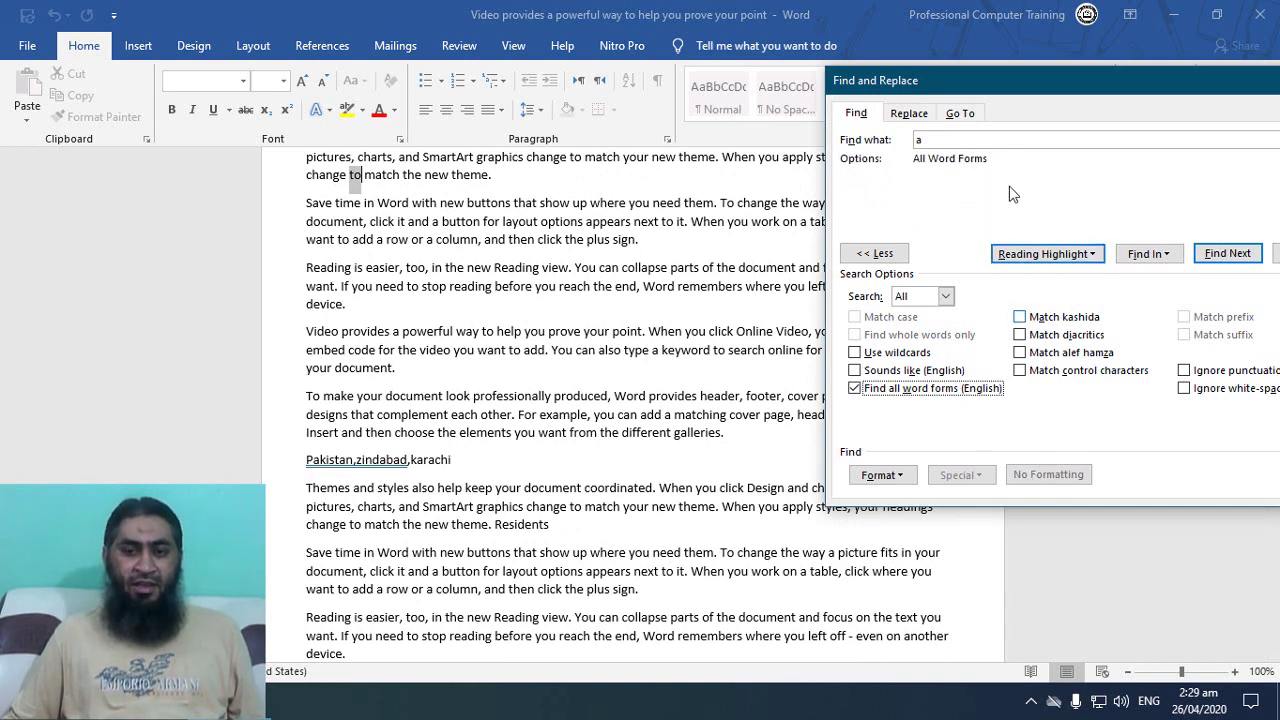
pyautogui.doubleClick(983, 140)
pyautogui.write('to')
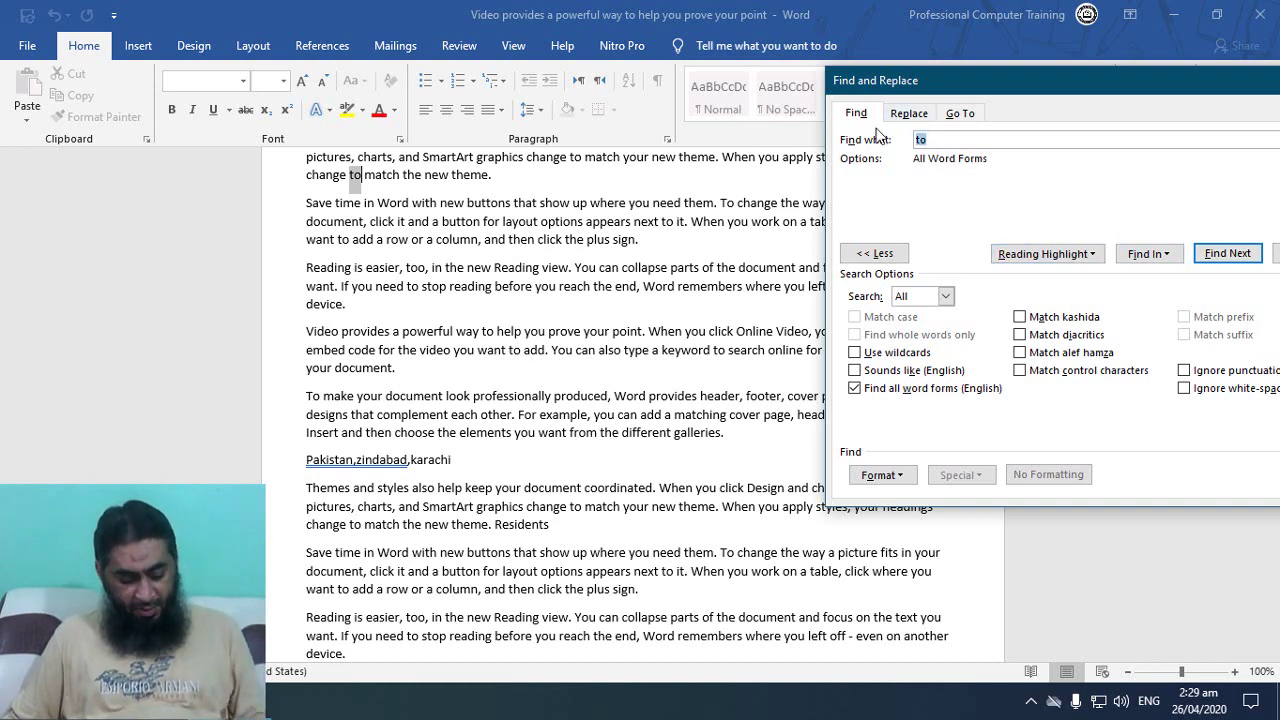
pyautogui.press('BackSpace')
pyautogui.press('BackSpace')
pyautogui.write('TO')
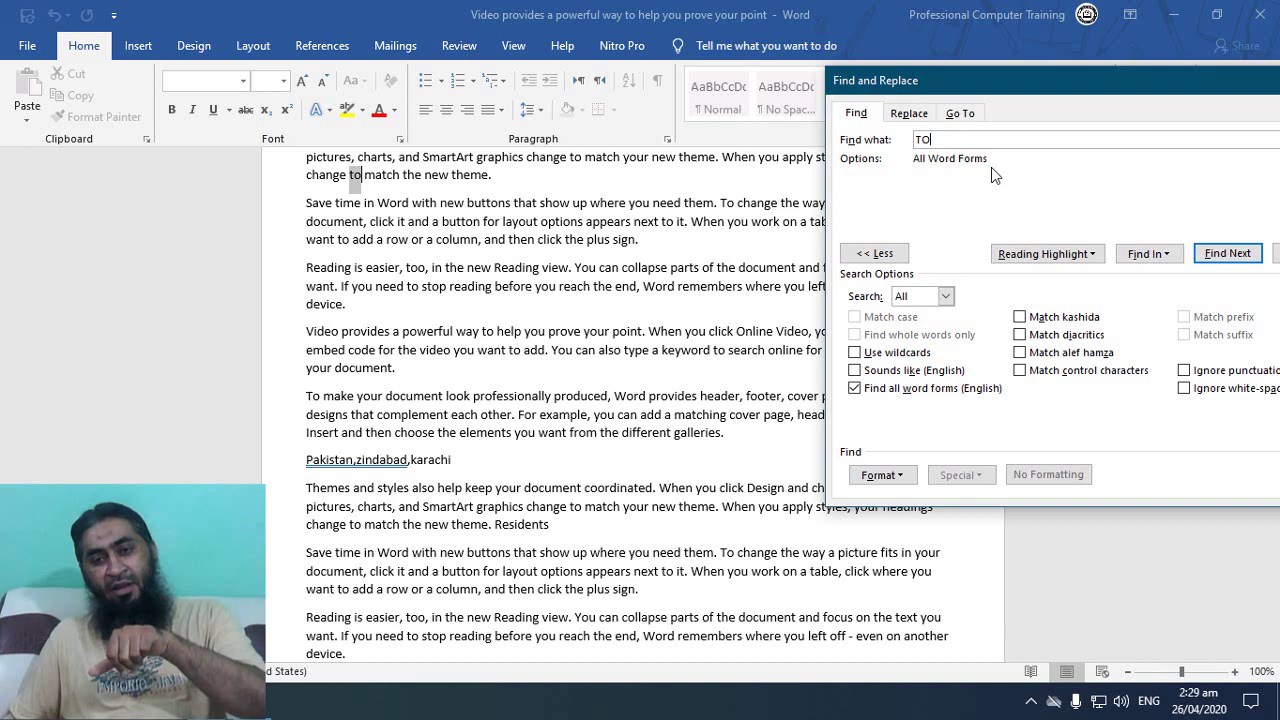
pyautogui.click(1050, 254)
pyautogui.click(1063, 273)
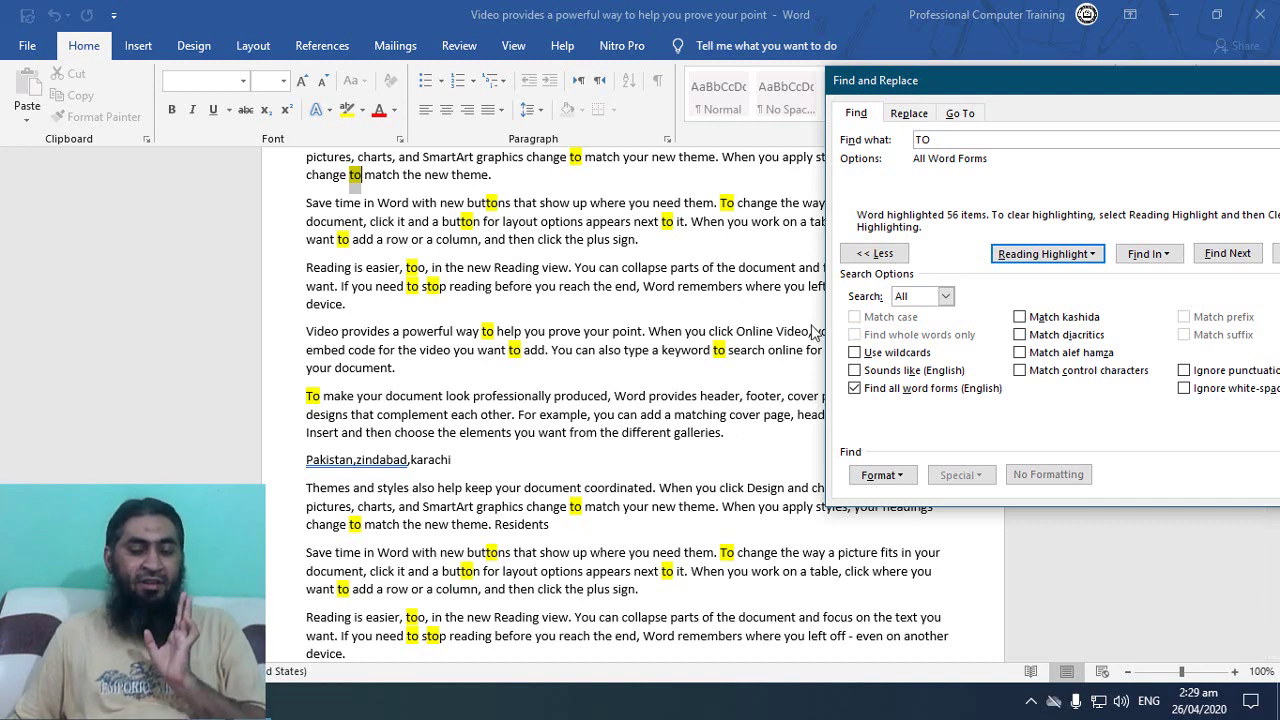
# Step: Turn off Find all word forms and clear the highlights
pyautogui.click(855, 389)
pyautogui.click(1010, 255)
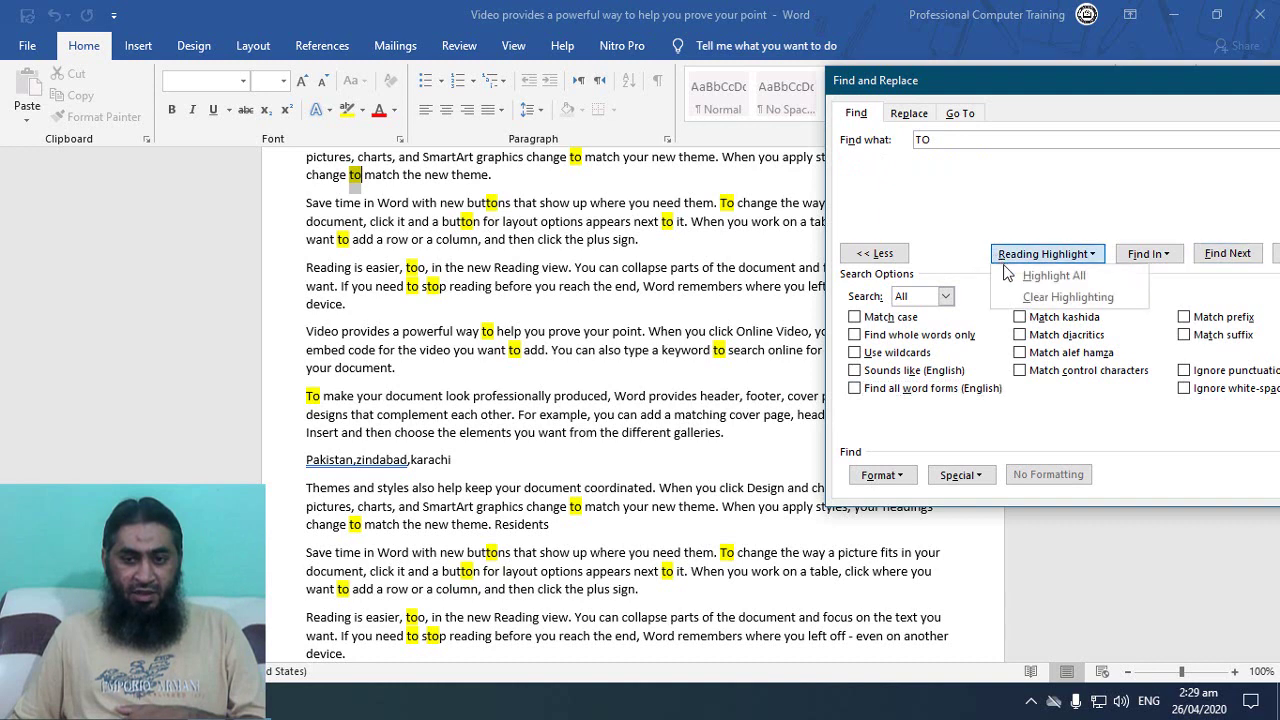
pyautogui.click(1025, 297)
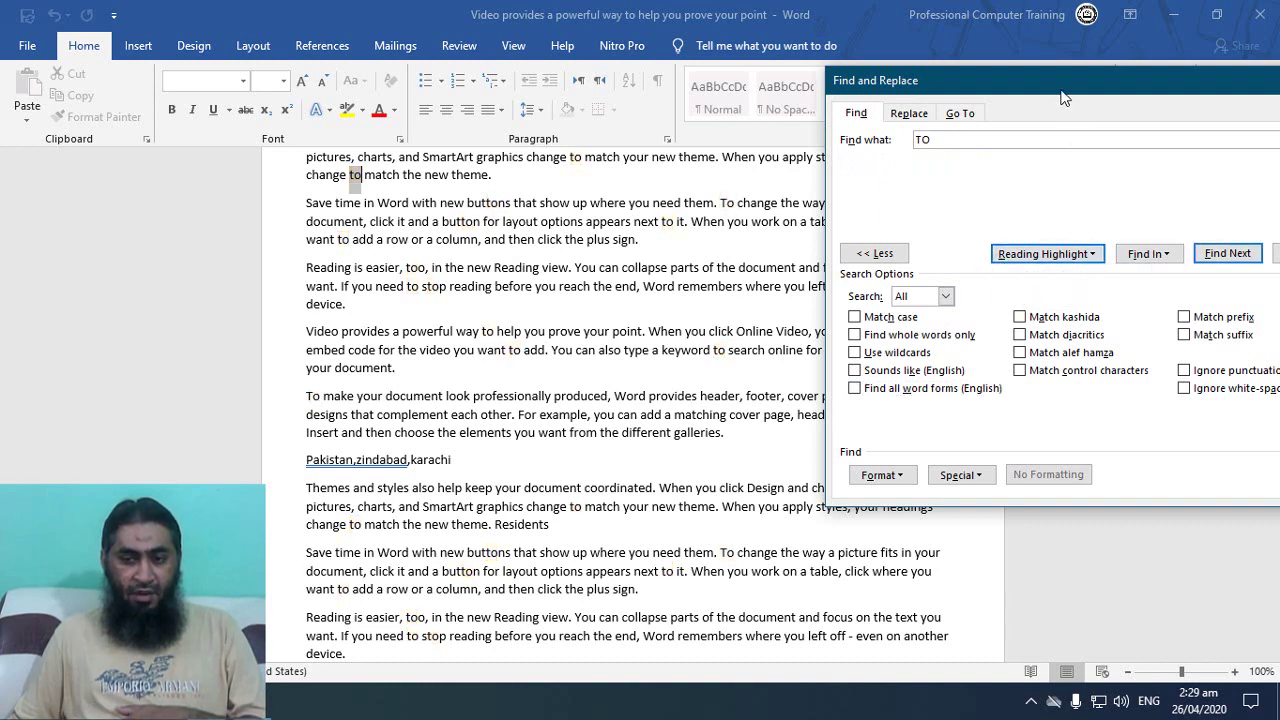
# Step: Enable Match prefix and highlight the 22 words starting with 'Pro'
pyautogui.moveTo(1065, 97); pyautogui.dragTo(932, 70)
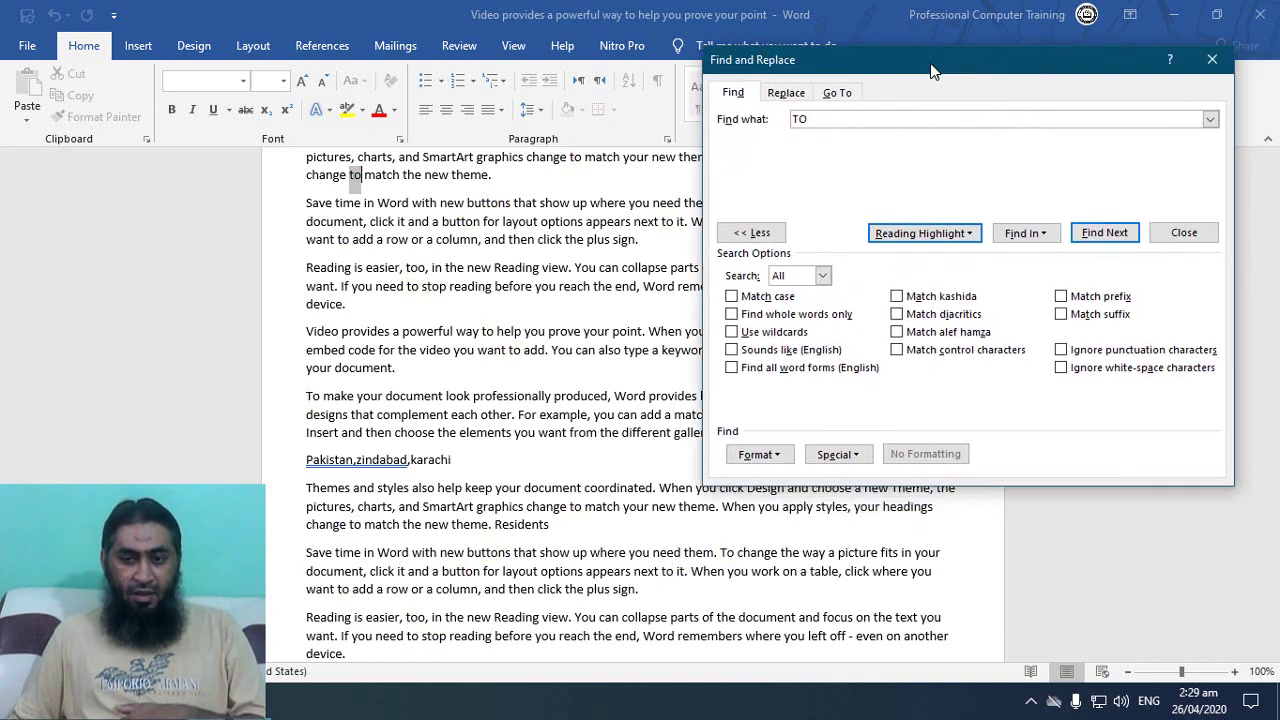
pyautogui.click(1062, 297)
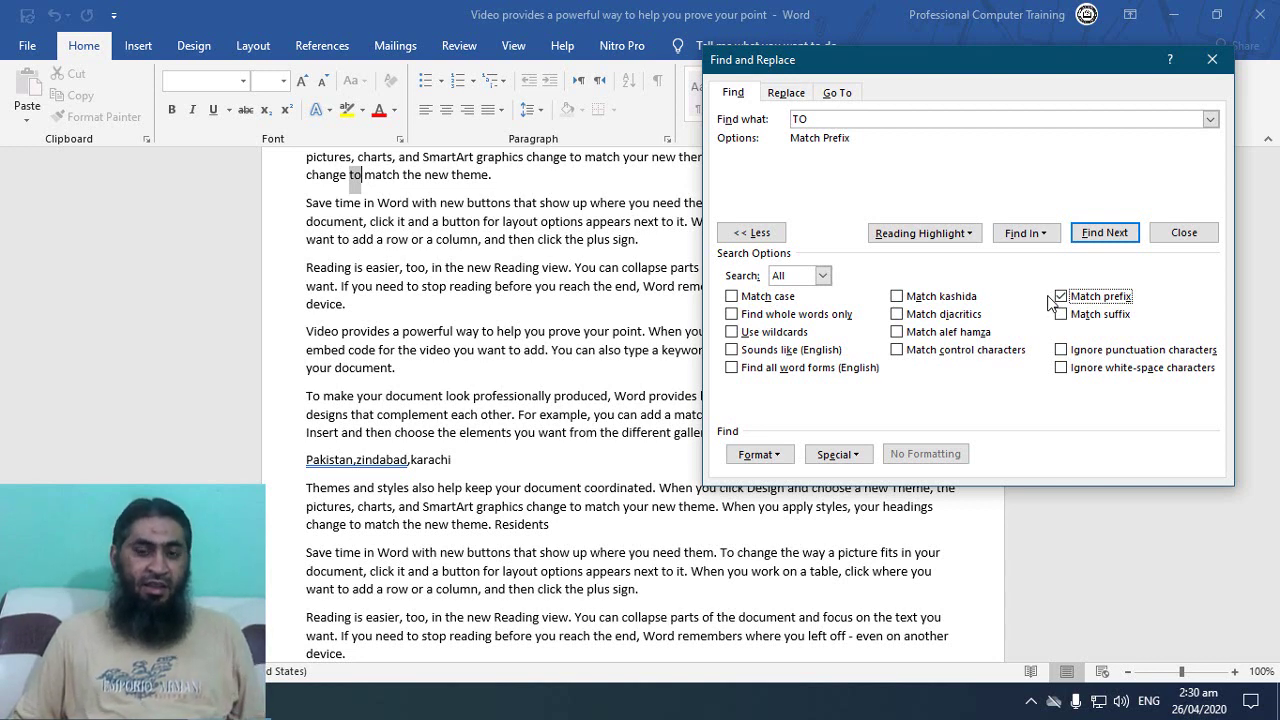
pyautogui.click(855, 118)
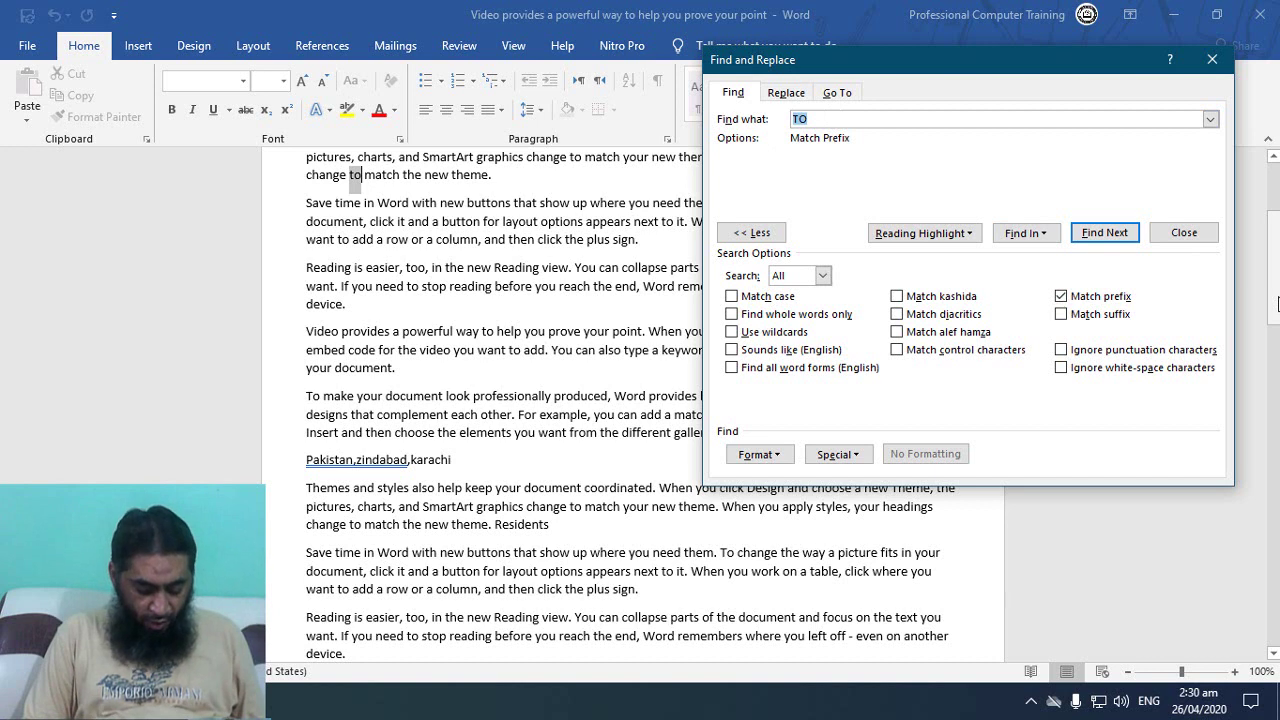
pyautogui.write('Pro')
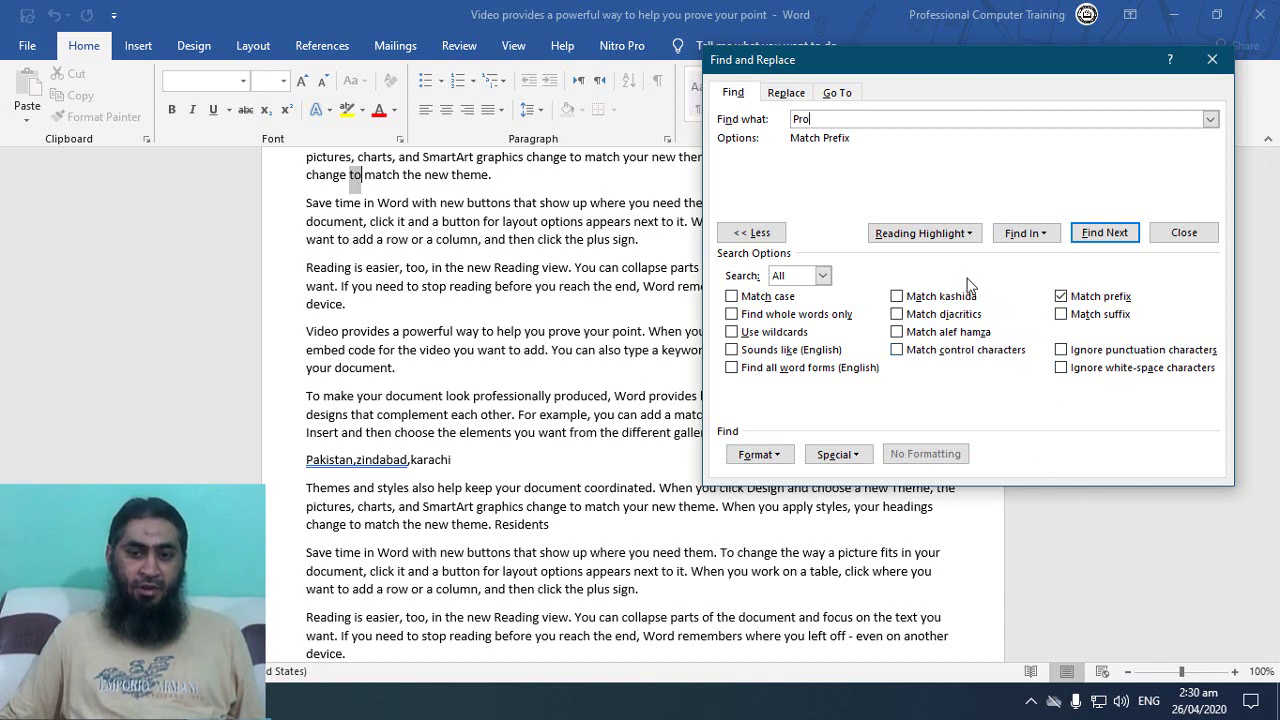
pyautogui.click(945, 236)
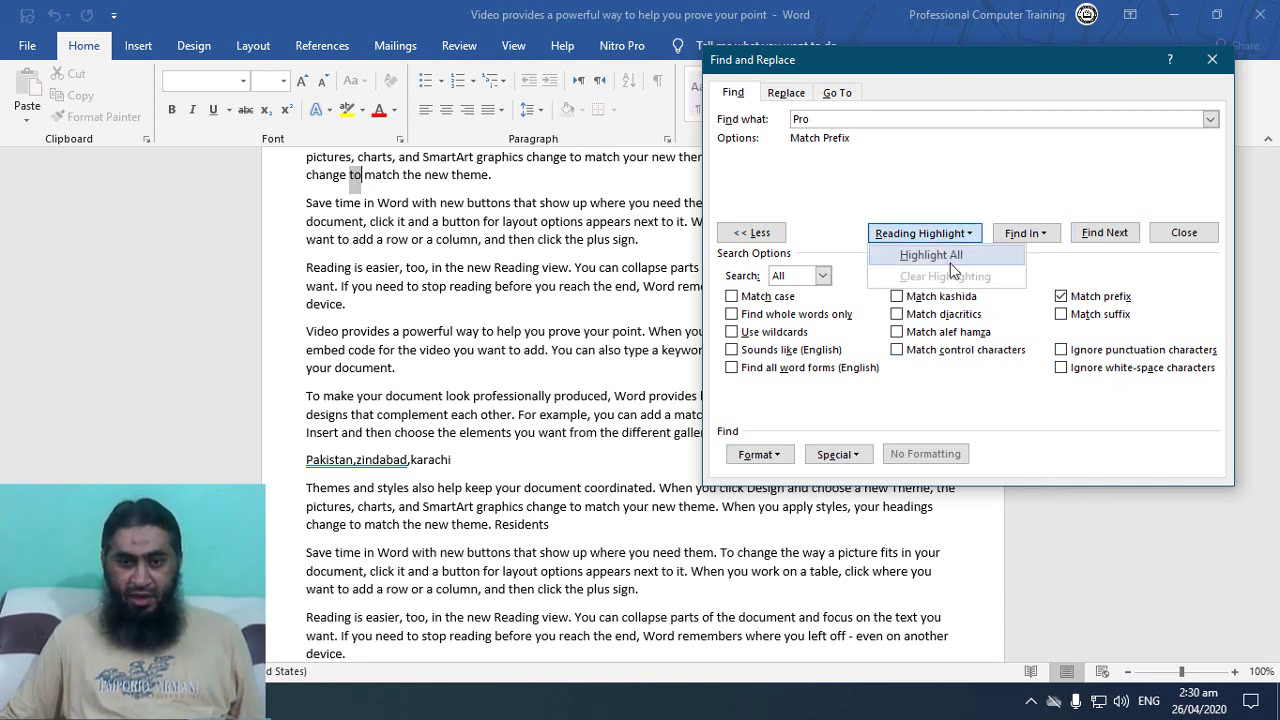
pyautogui.click(950, 263)
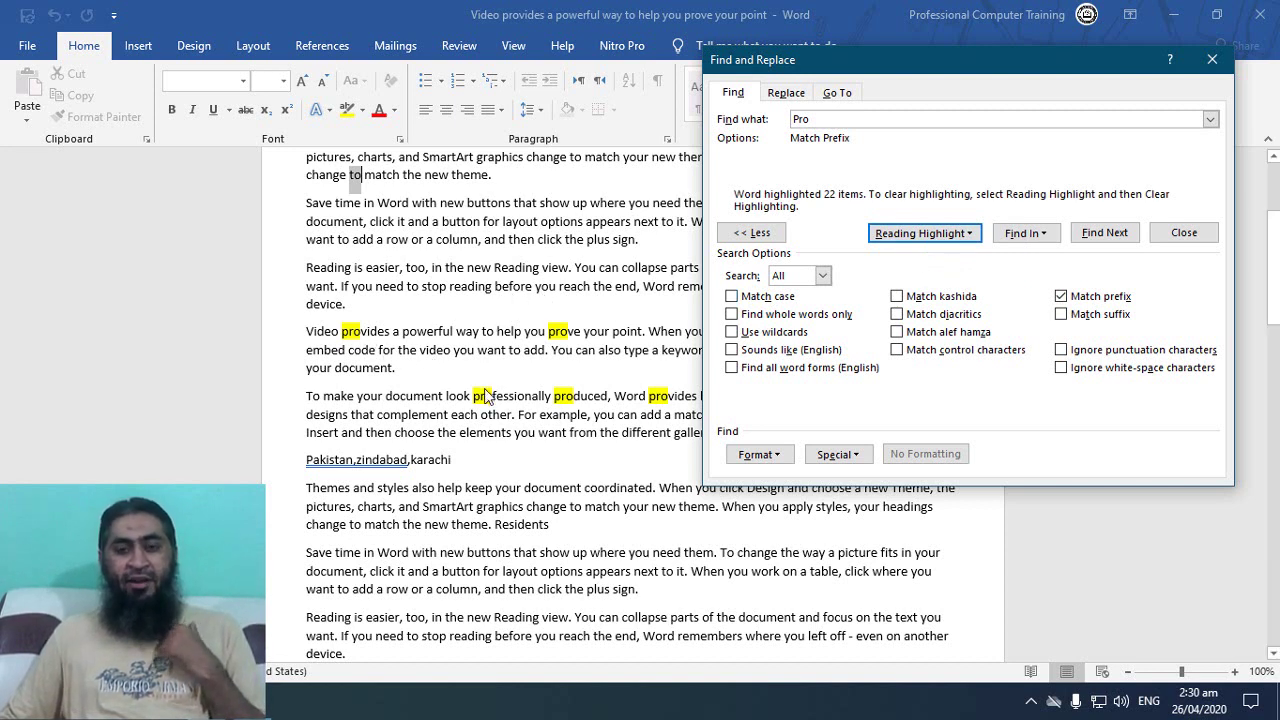
# Step: Clear the 'Pro' highlights and turn on Match suffix
pyautogui.click(888, 233)
pyautogui.click(905, 278)
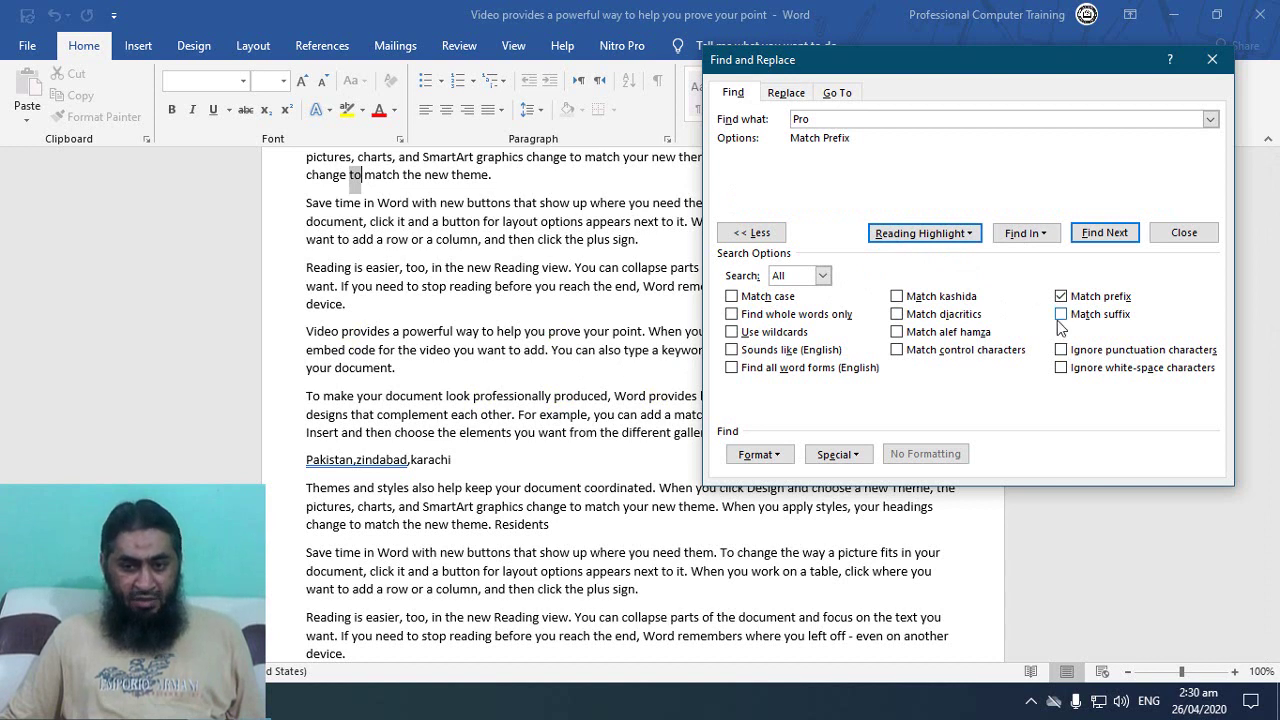
pyautogui.click(1060, 315)
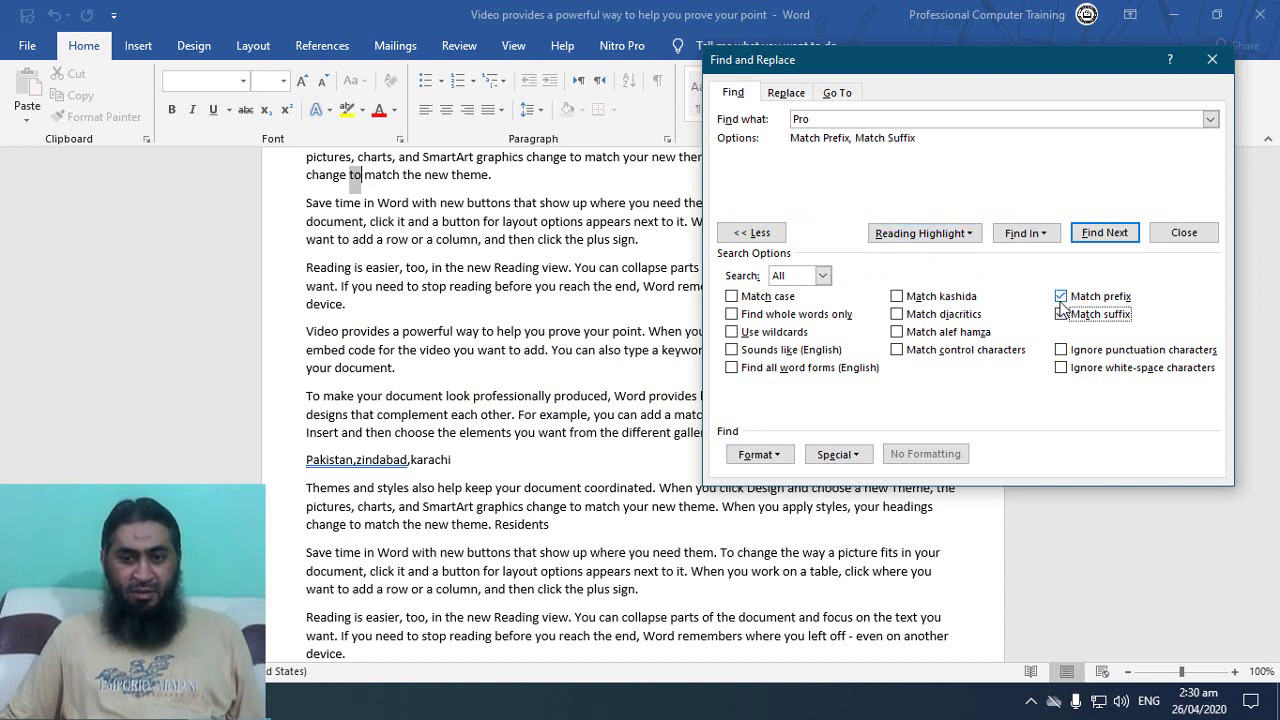
# Step: Turn off Match prefix, search 'gn', and highlight the 8 words ending in 'gn'
pyautogui.click(1061, 296)
pyautogui.click(1210, 119)
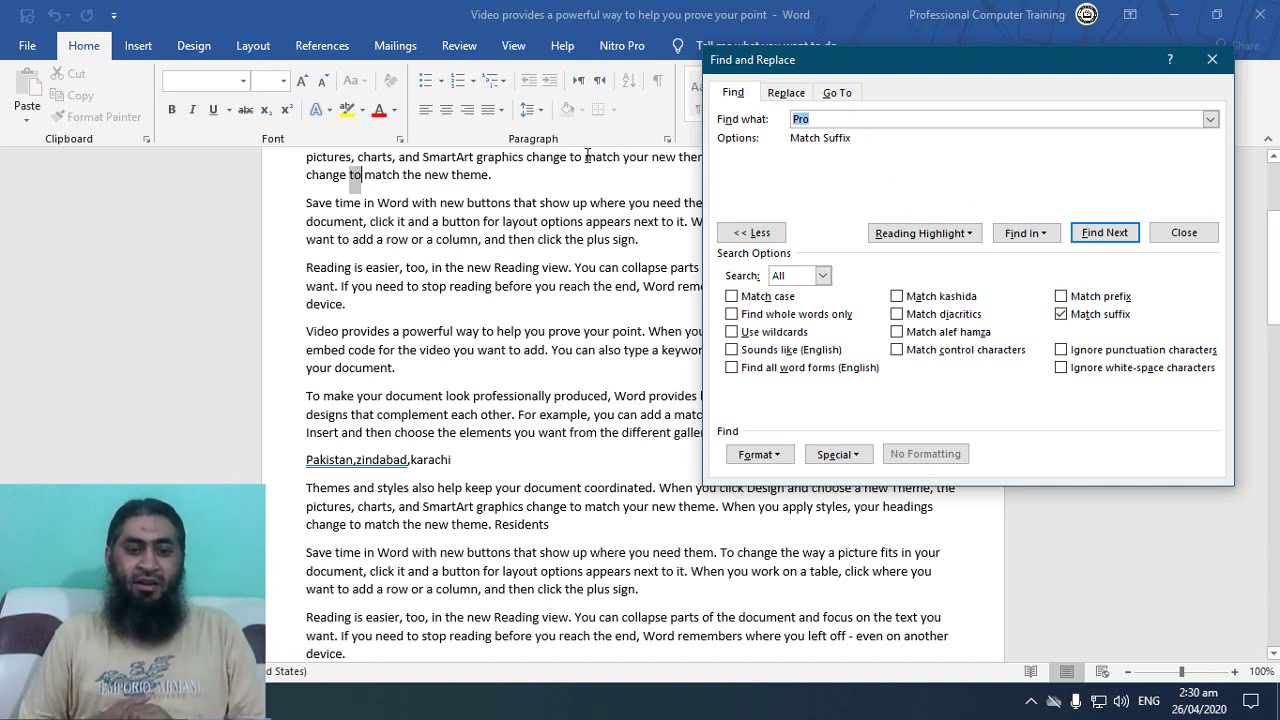
pyautogui.press('BackSpace')
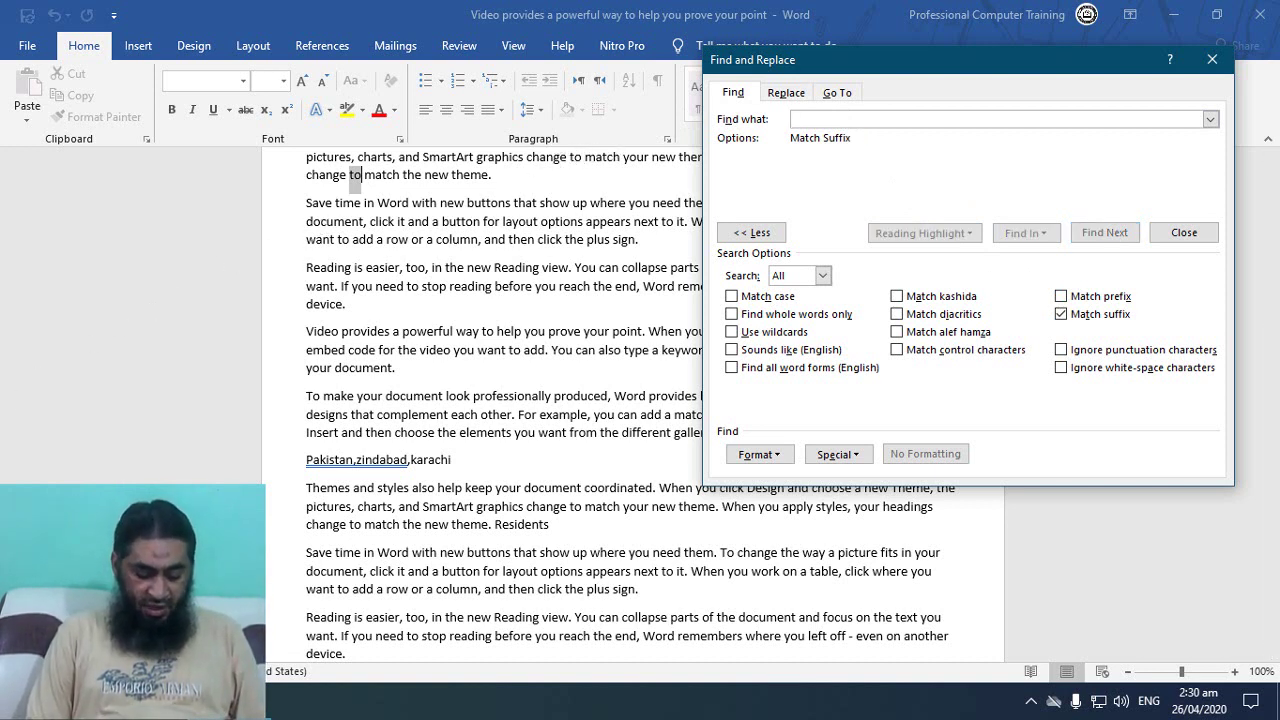
pyautogui.write('gn')
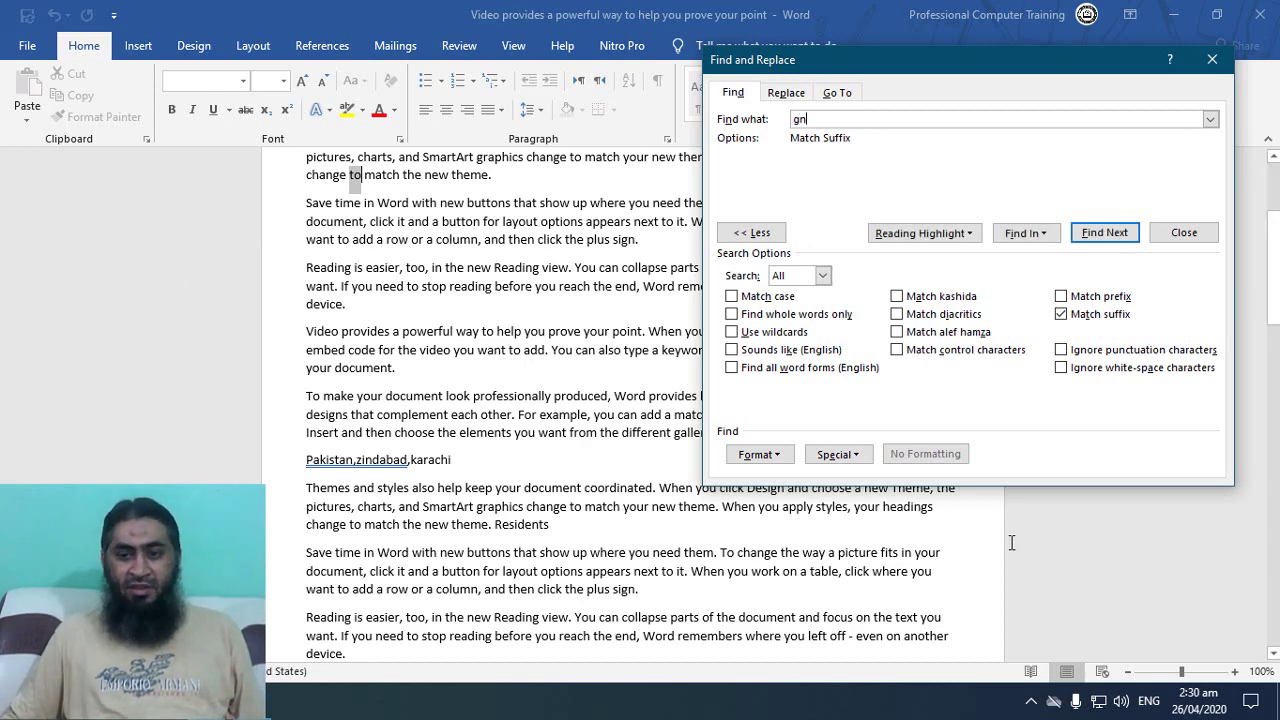
pyautogui.click(948, 234)
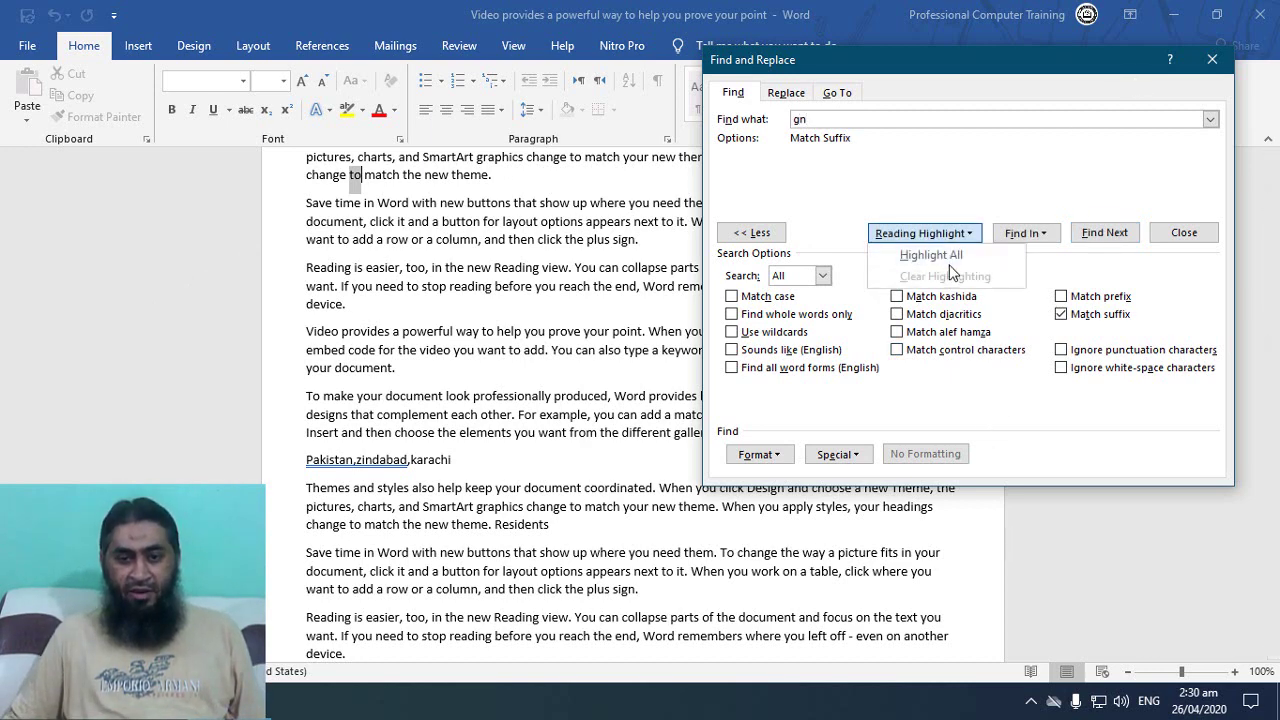
pyautogui.click(930, 253)
pyautogui.scroll(3, 520, 370)
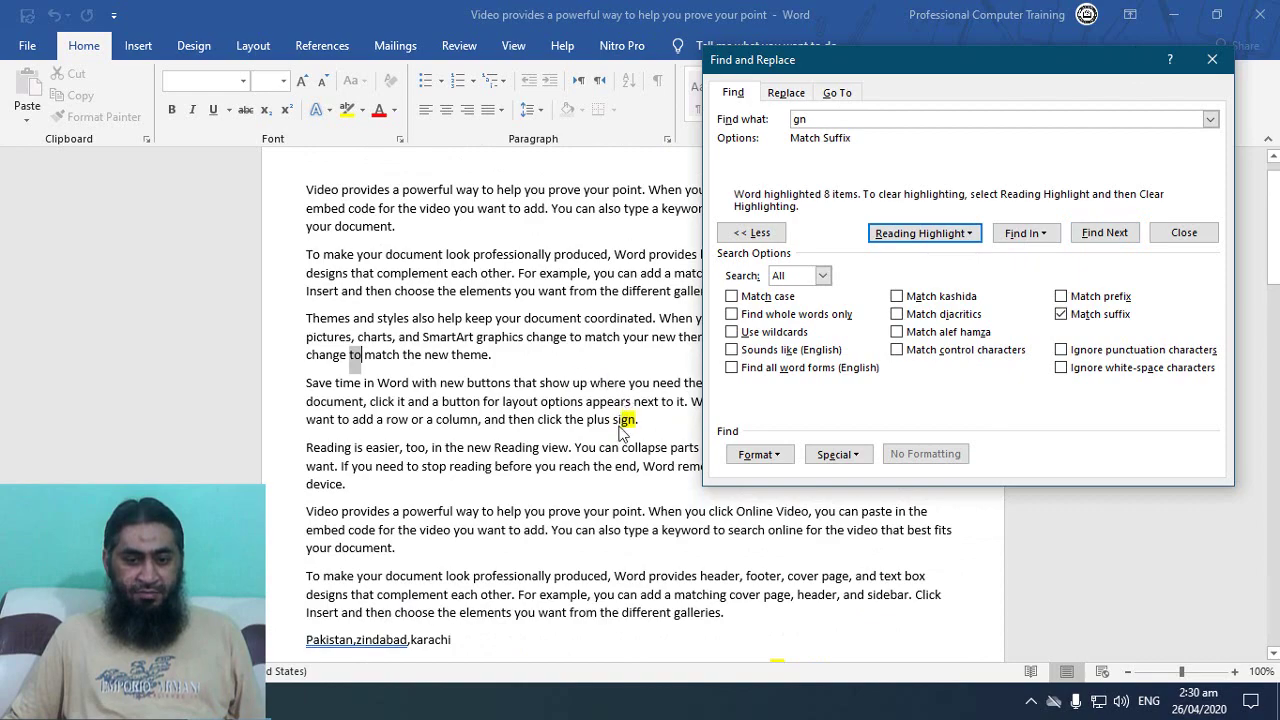
pyautogui.scroll(-3, 620, 428)
pyautogui.scroll(-2, 650, 480)
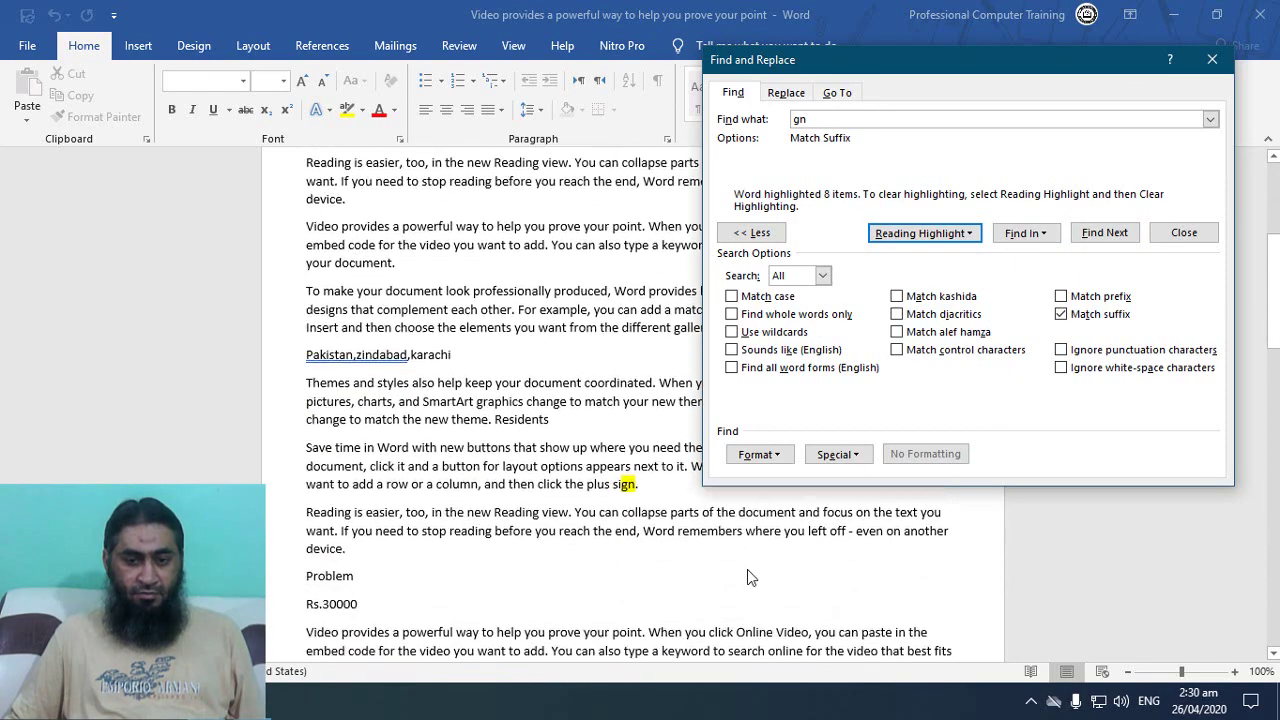
pyautogui.scroll(-3, 700, 560)
pyautogui.scroll(-3, 668, 528)
pyautogui.scroll(-1, 662, 600)
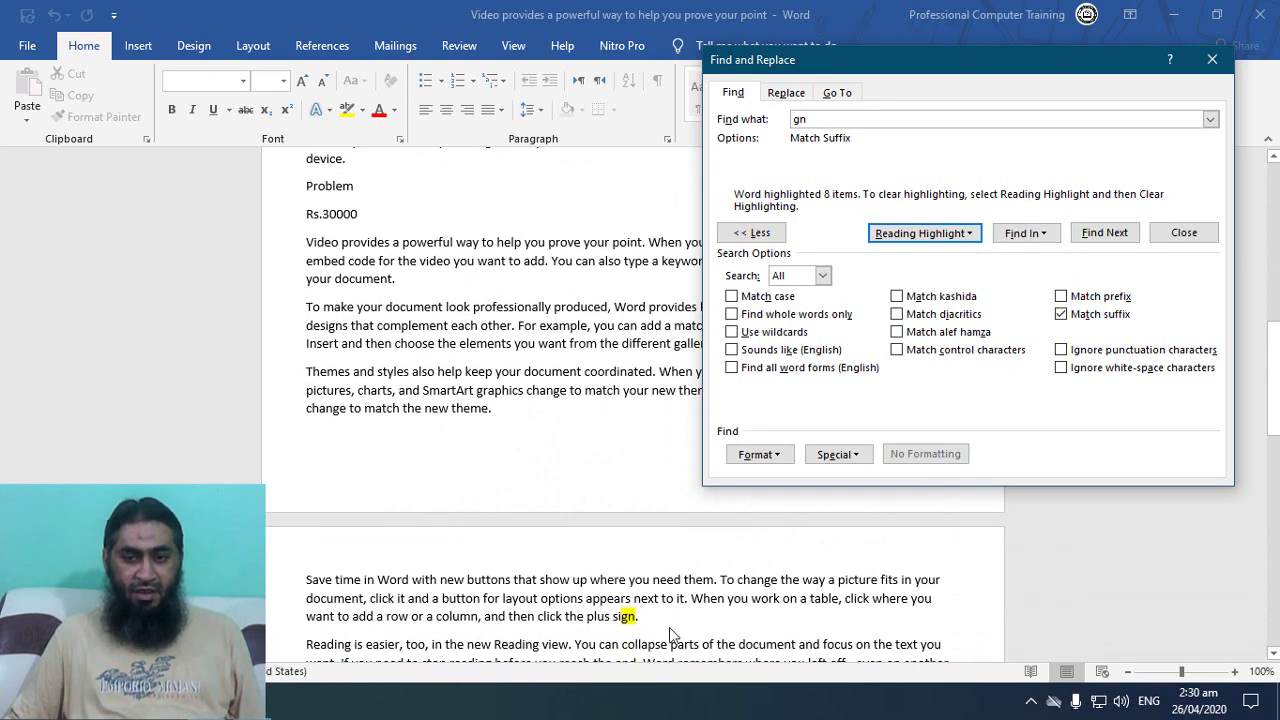
pyautogui.scroll(8, 669, 628)
pyautogui.scroll(1, 700, 450)
# Step: Clear the 'gn' highlights and turn Match suffix off
pyautogui.click(920, 233)
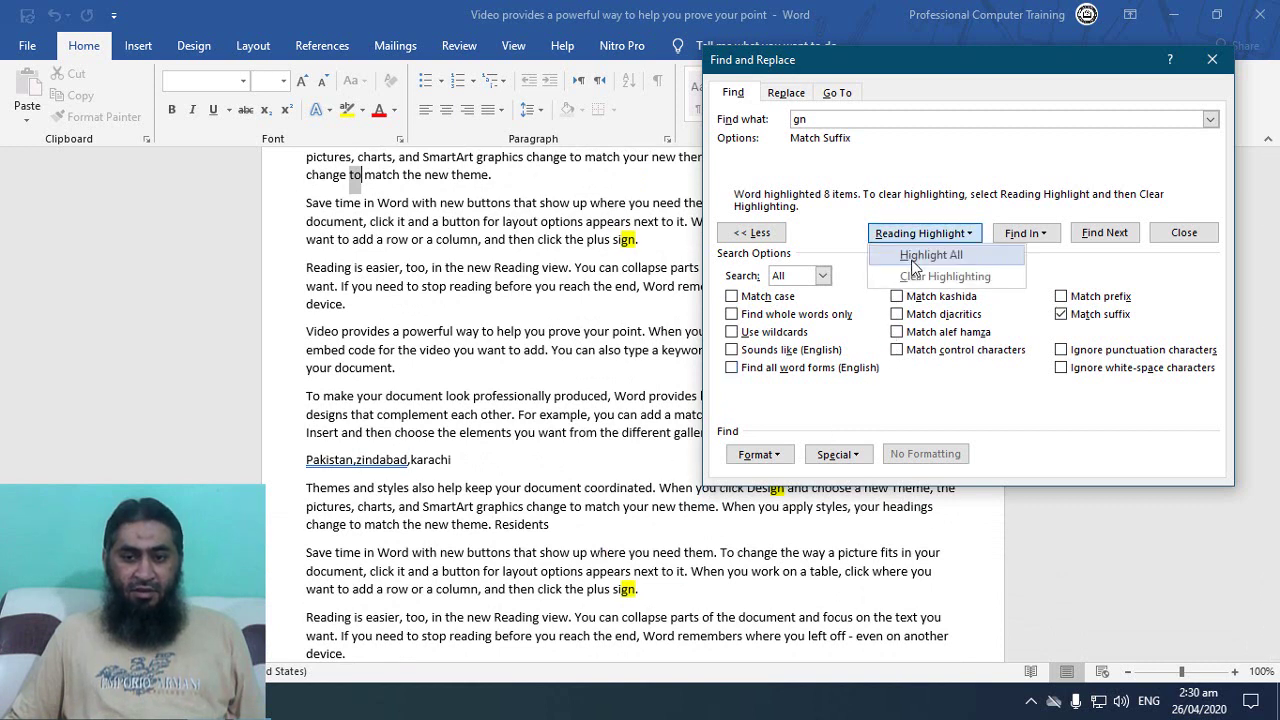
pyautogui.click(930, 276)
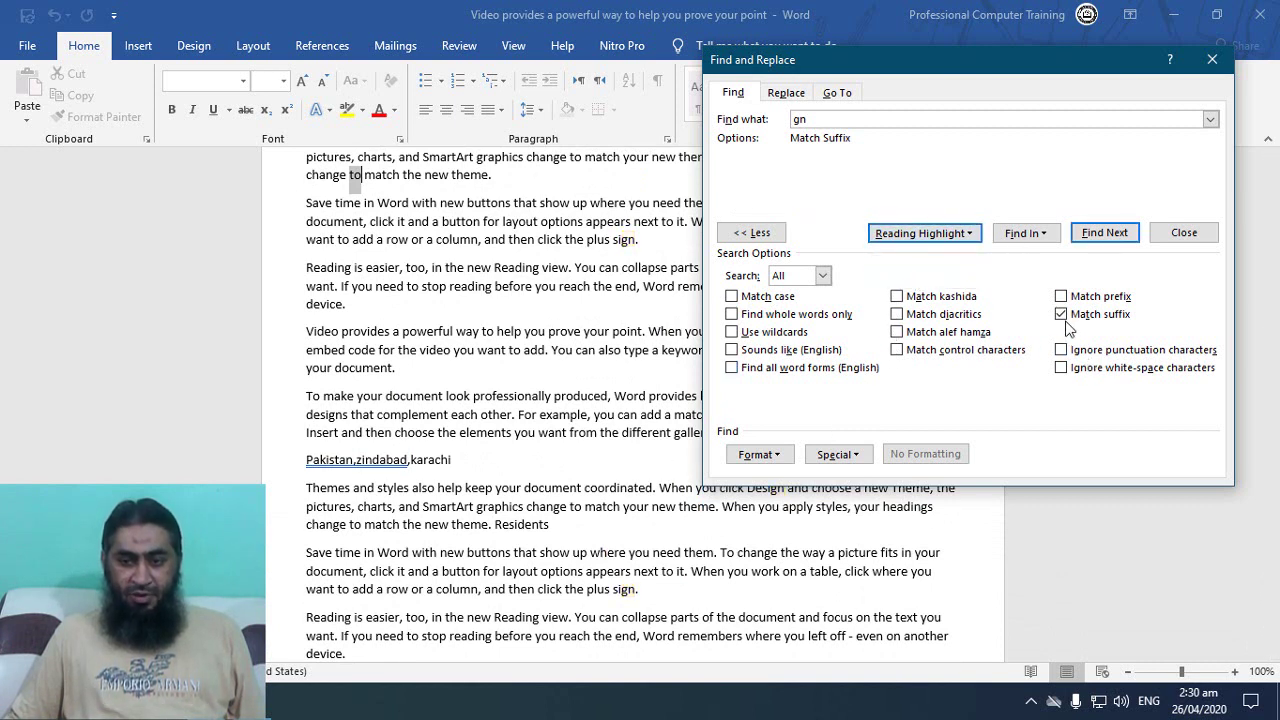
pyautogui.click(1066, 318)
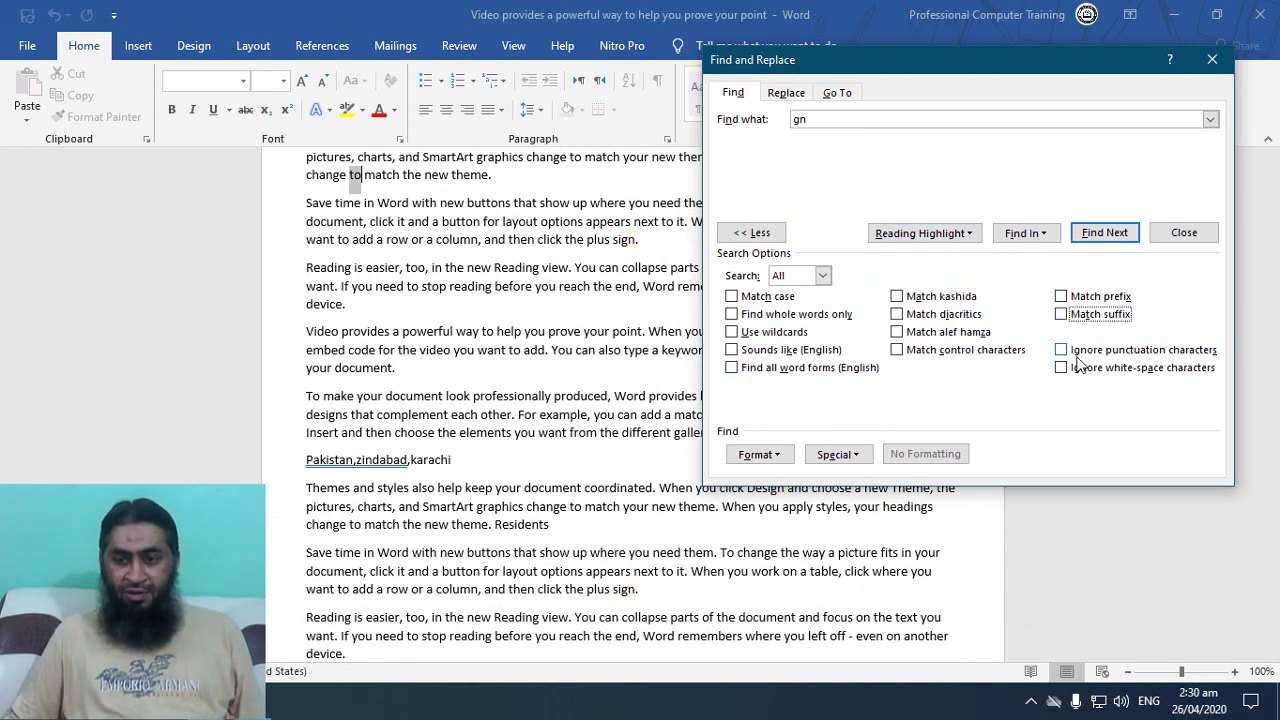
# Step: With Ignore punctuation on, search for 'pakistanzindabadkarachi' to find 'Pakistan,zindabad,karachi' despite its commas
pyautogui.click(1078, 352)
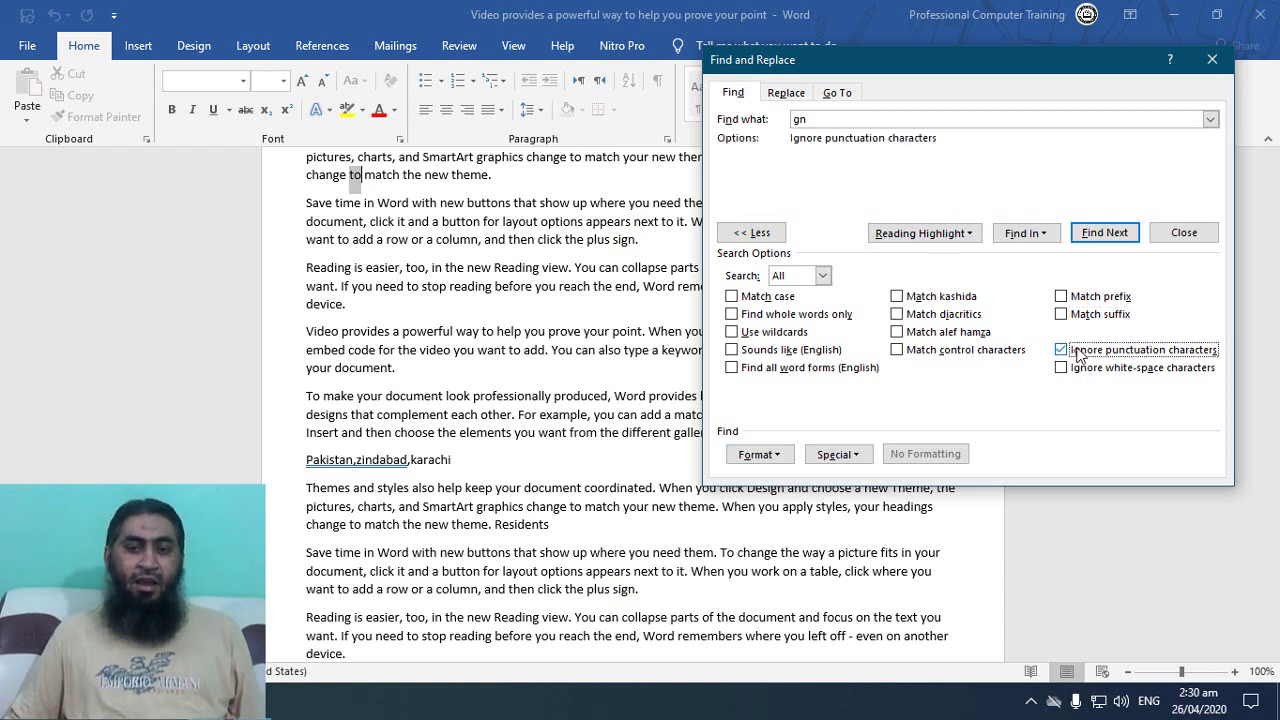
pyautogui.click(929, 124)
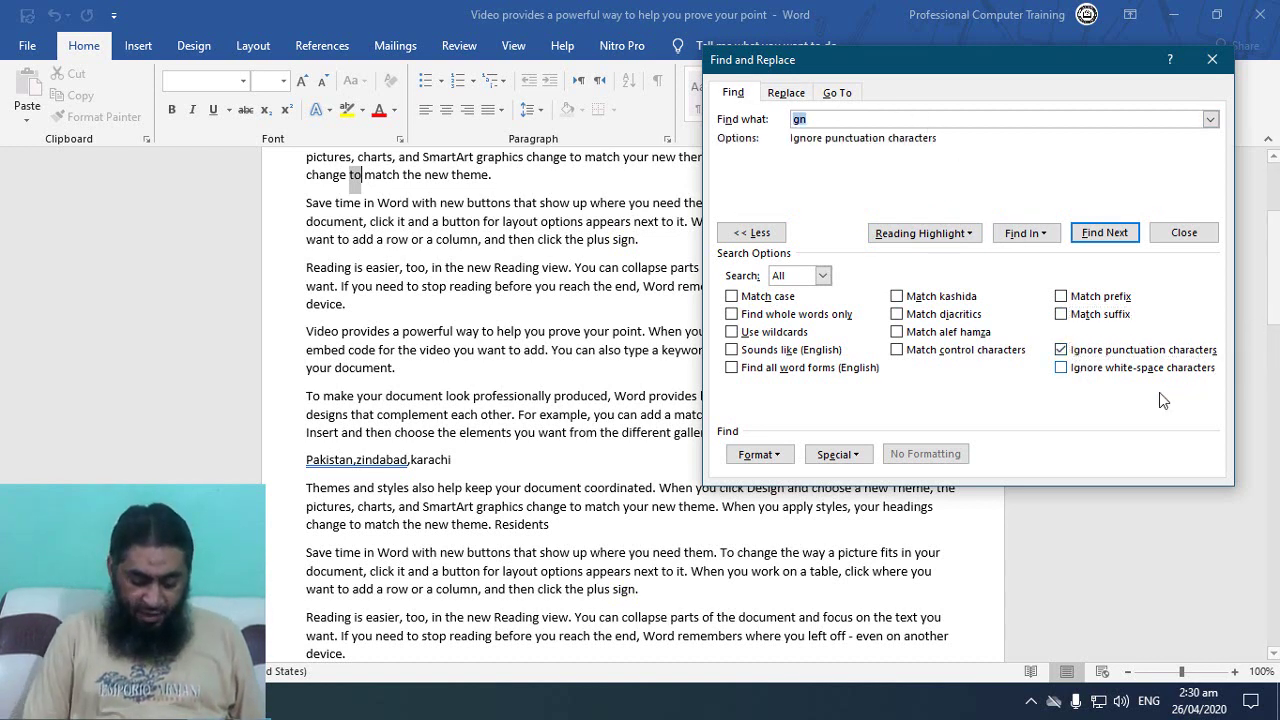
pyautogui.write('pakista')
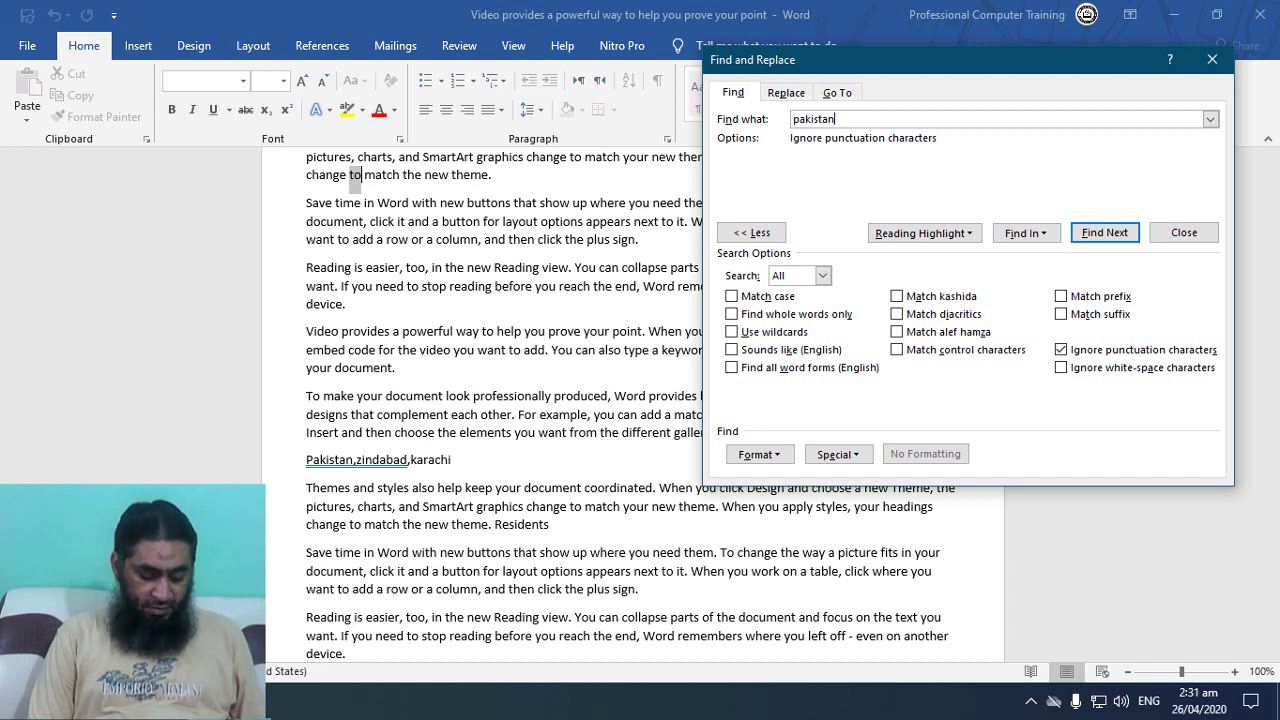
pyautogui.write('bad')
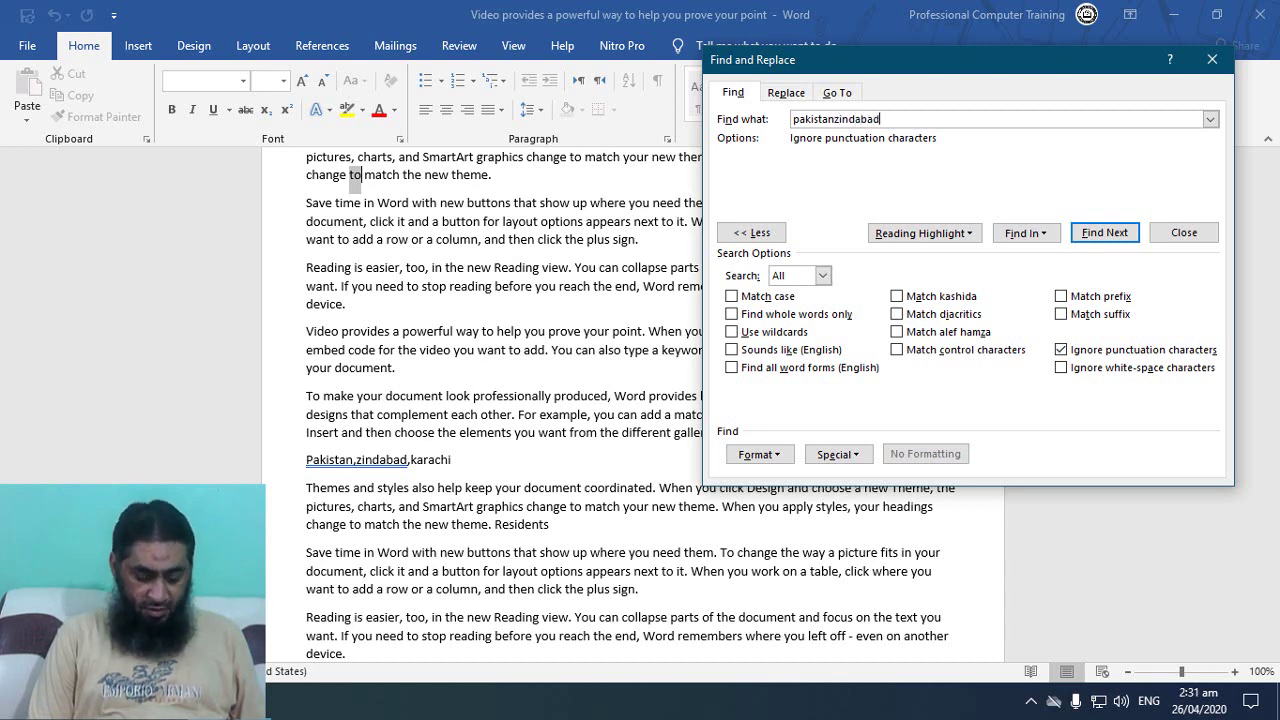
pyautogui.write('karachi')
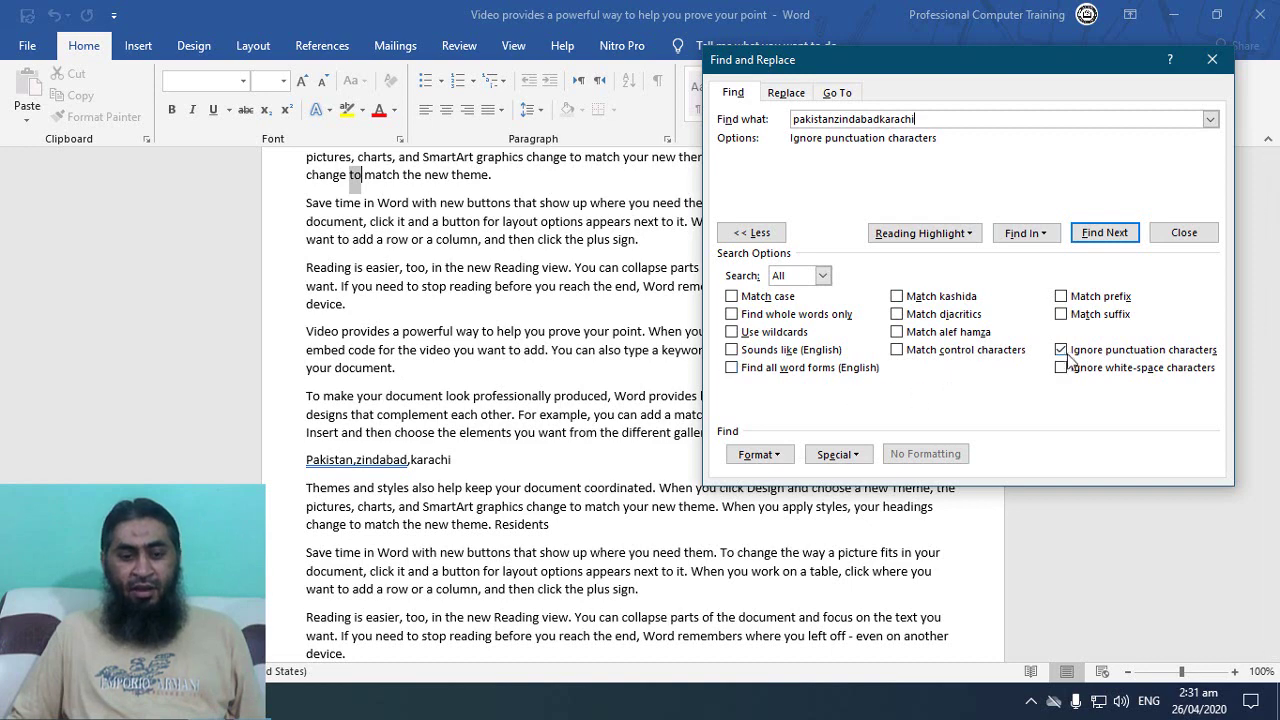
pyautogui.scroll(4, 612, 390)
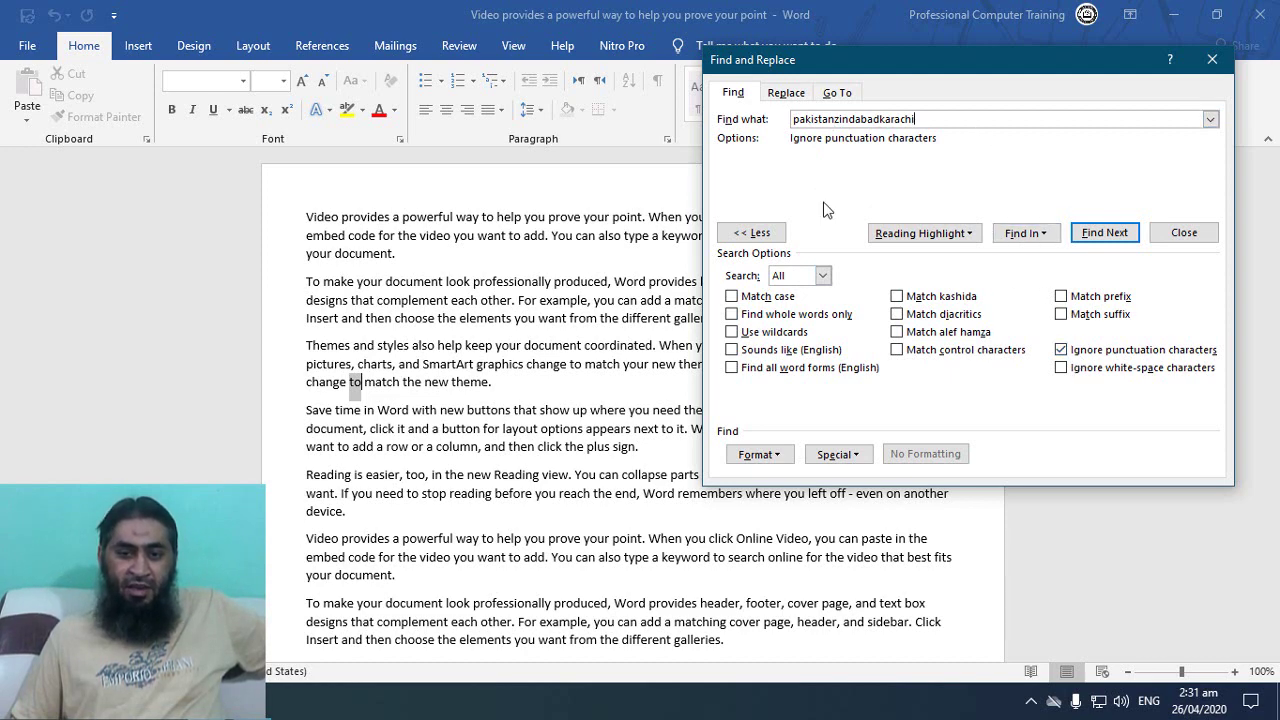
pyautogui.click(1104, 232)
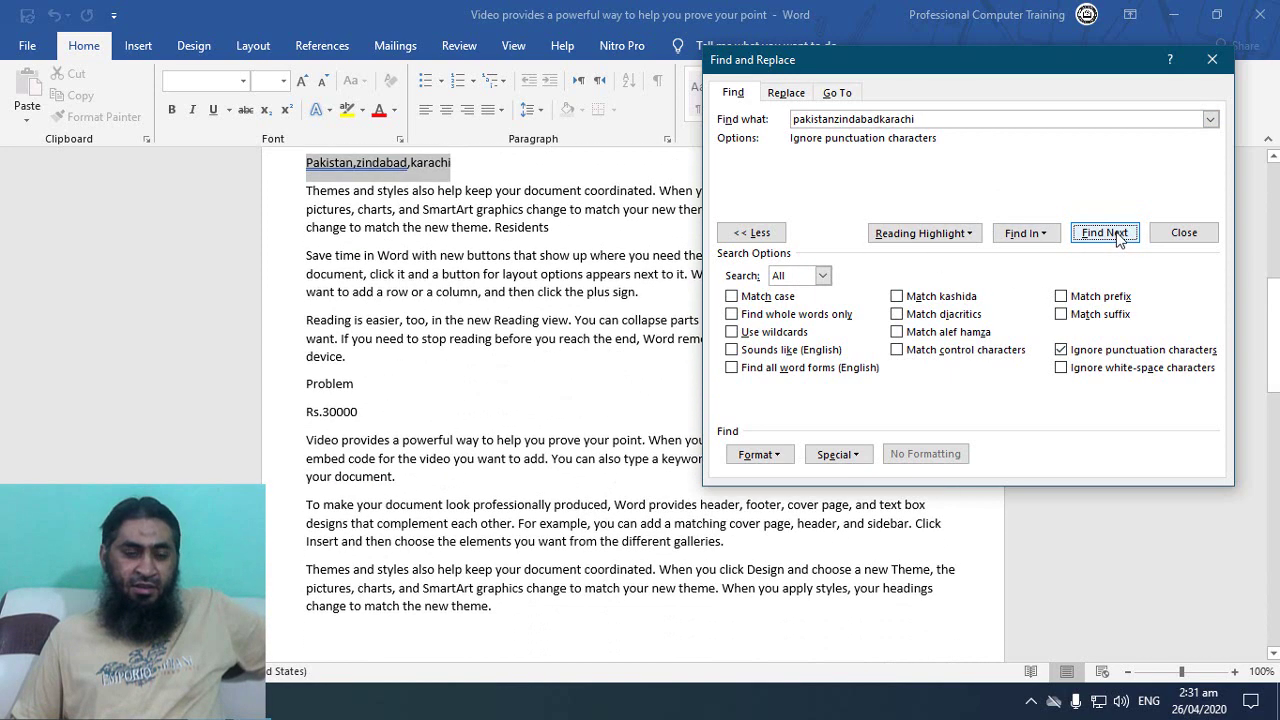
# Step: Highlight all matches, then clear the highlighting and turn Ignore punctuation off
pyautogui.scroll(2, 380, 255)
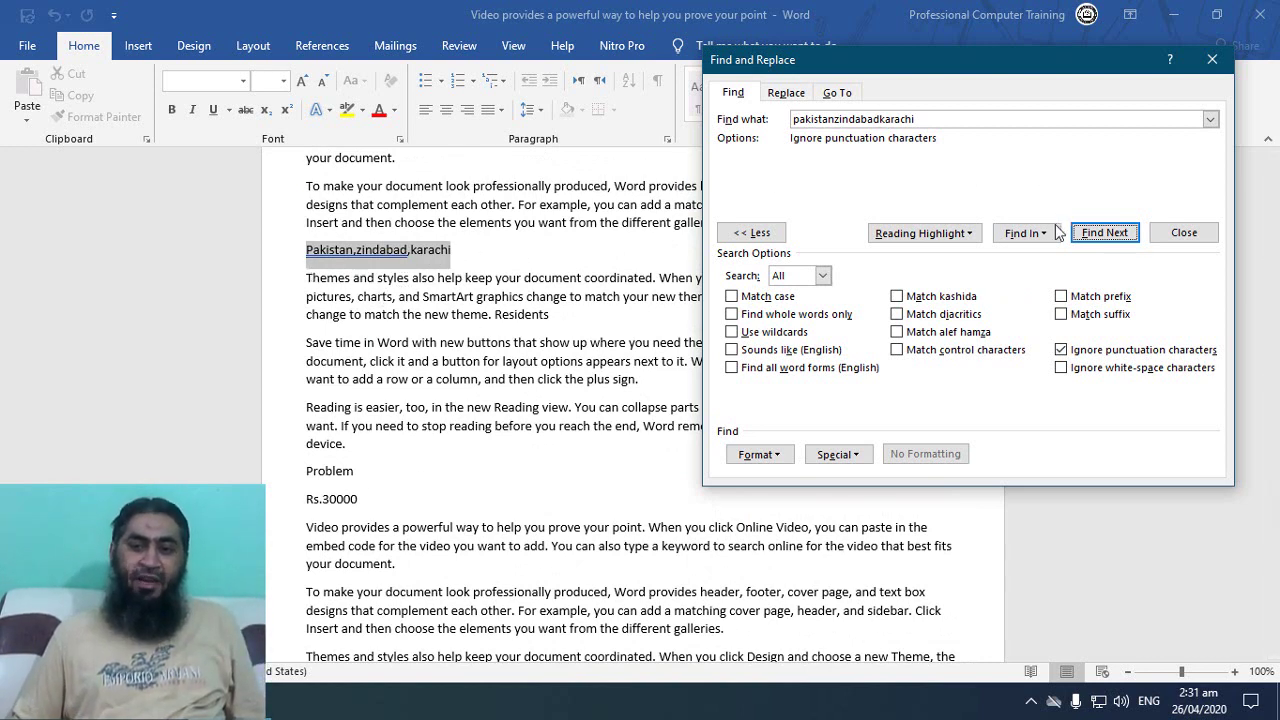
pyautogui.click(920, 233)
pyautogui.click(945, 252)
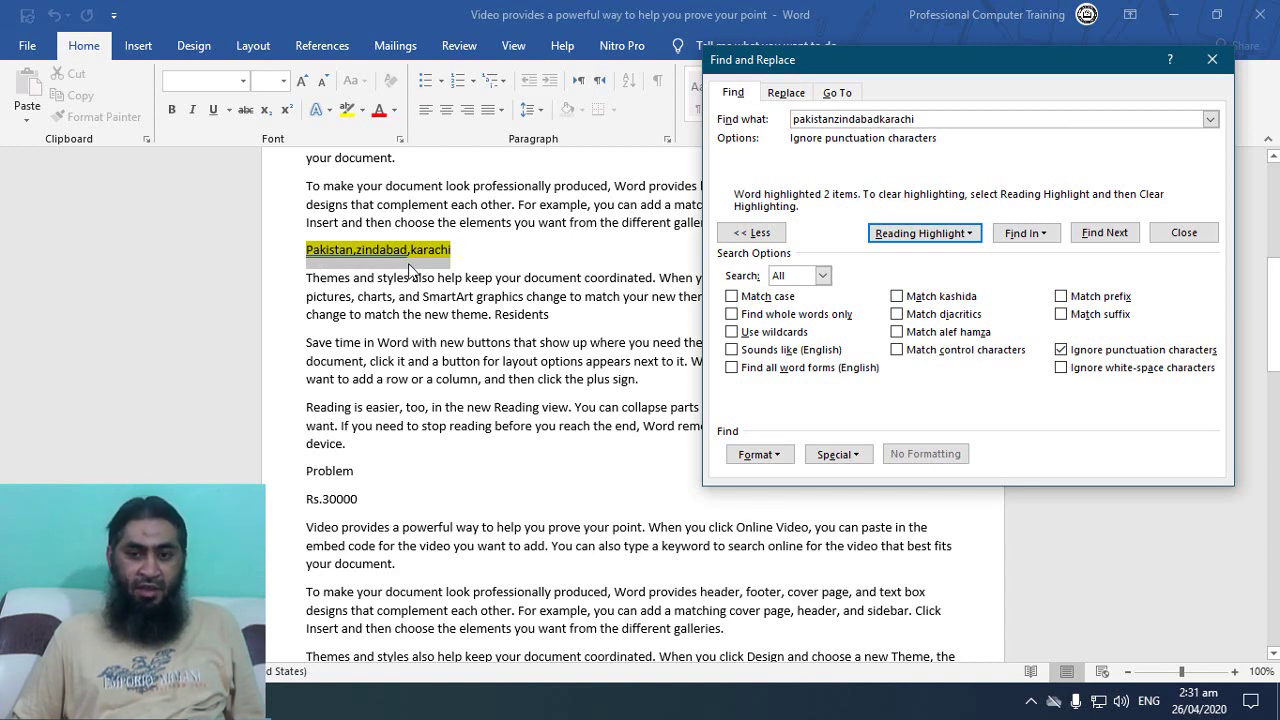
pyautogui.click(958, 233)
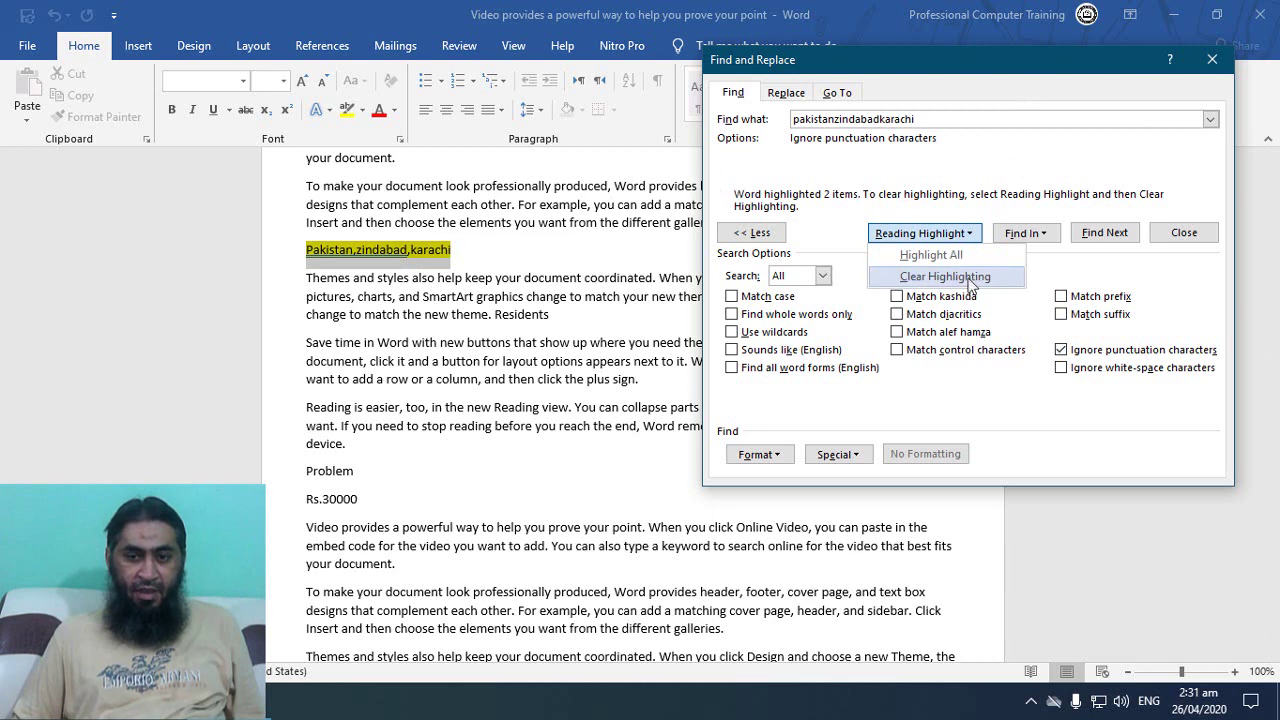
pyautogui.click(965, 272)
pyautogui.doubleClick(1037, 119)
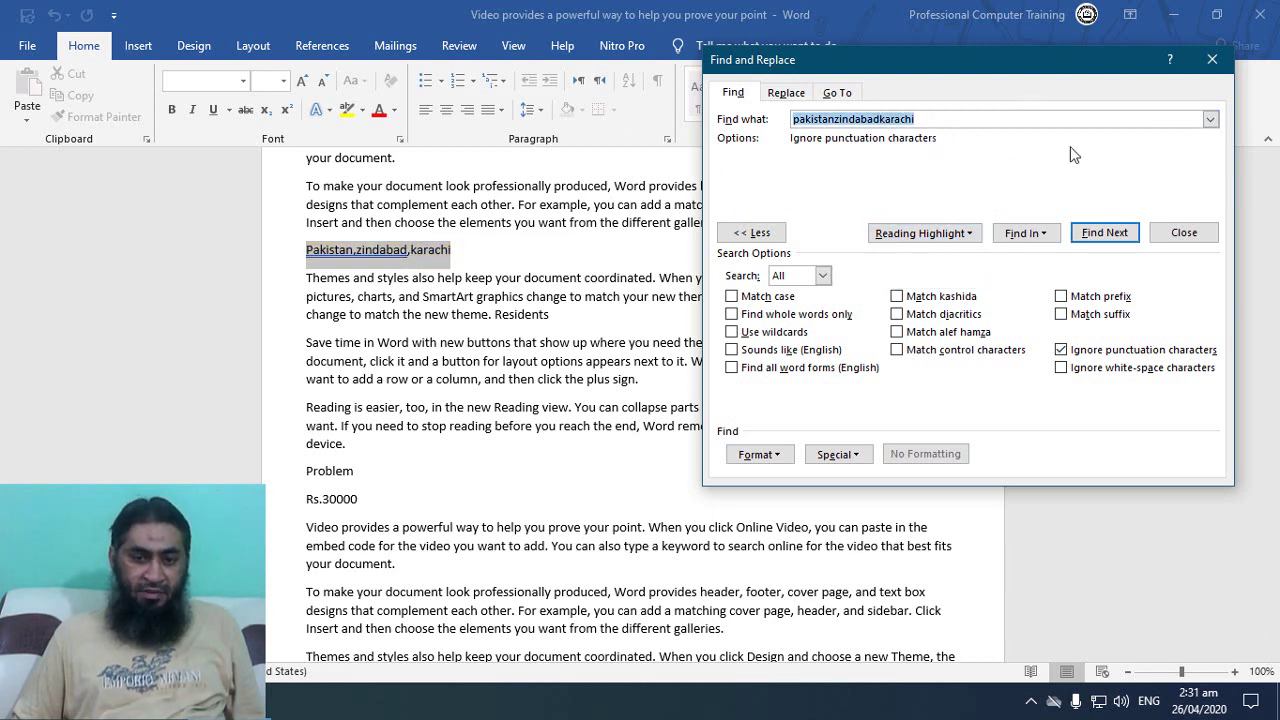
pyautogui.click(1145, 352)
# Step: Turn on Ignore white-space characters and set the search term to 'needtostop'
pyautogui.click(1134, 368)
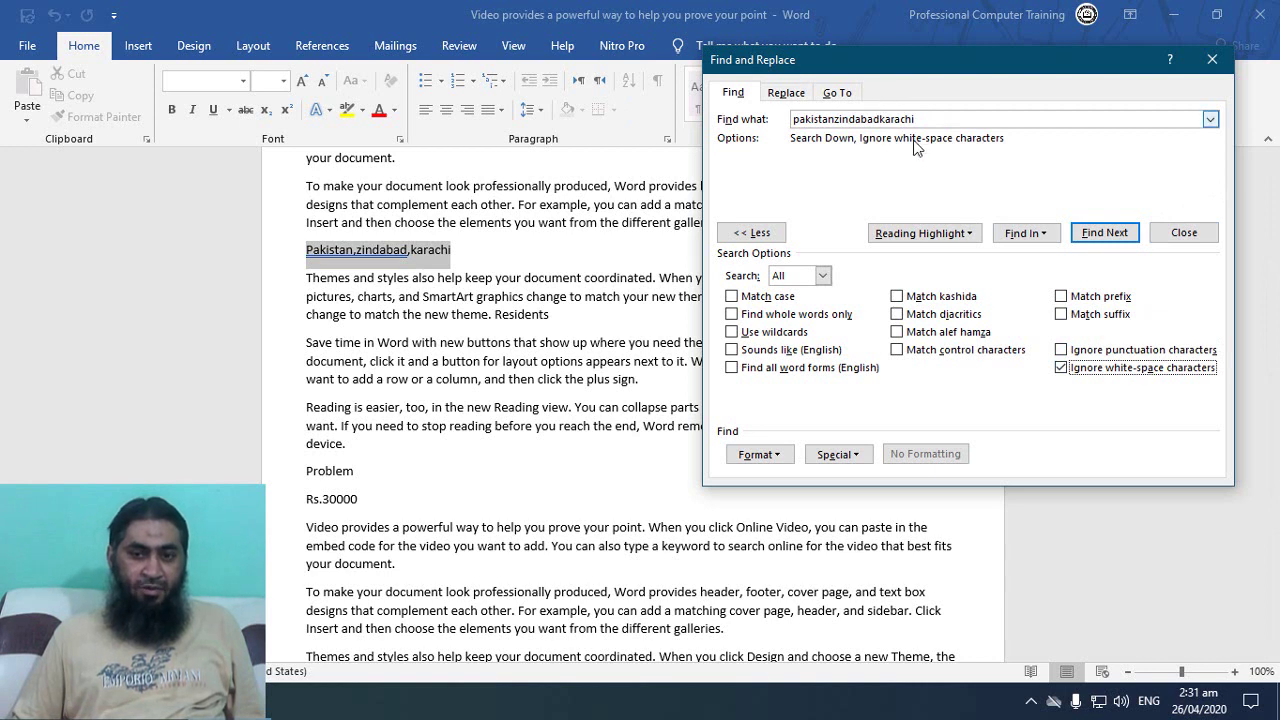
pyautogui.doubleClick(939, 121)
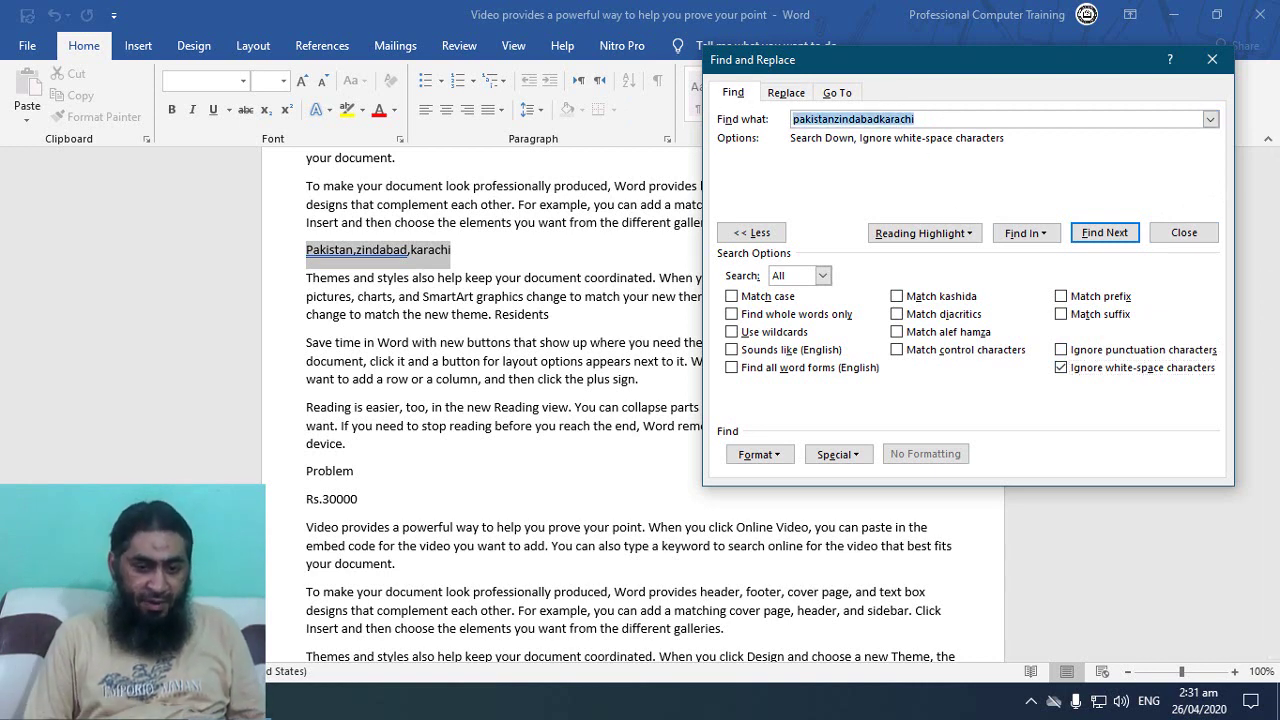
pyautogui.write('need')
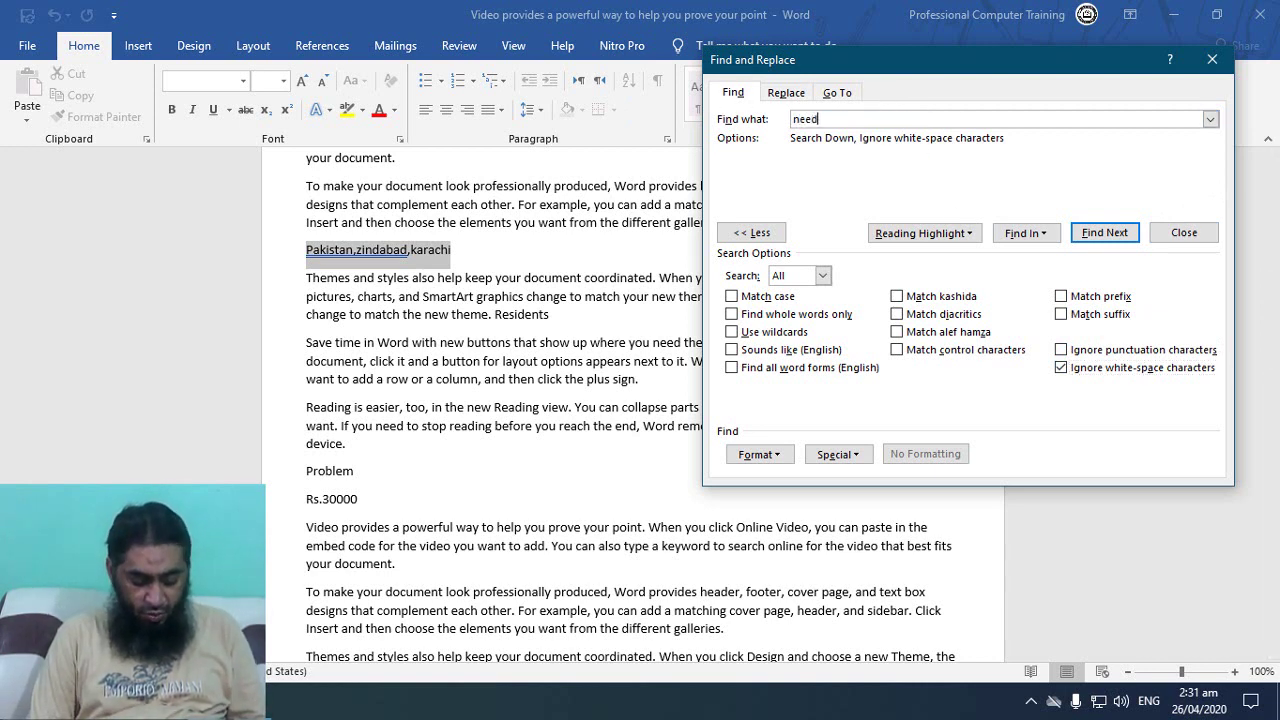
pyautogui.write('t')
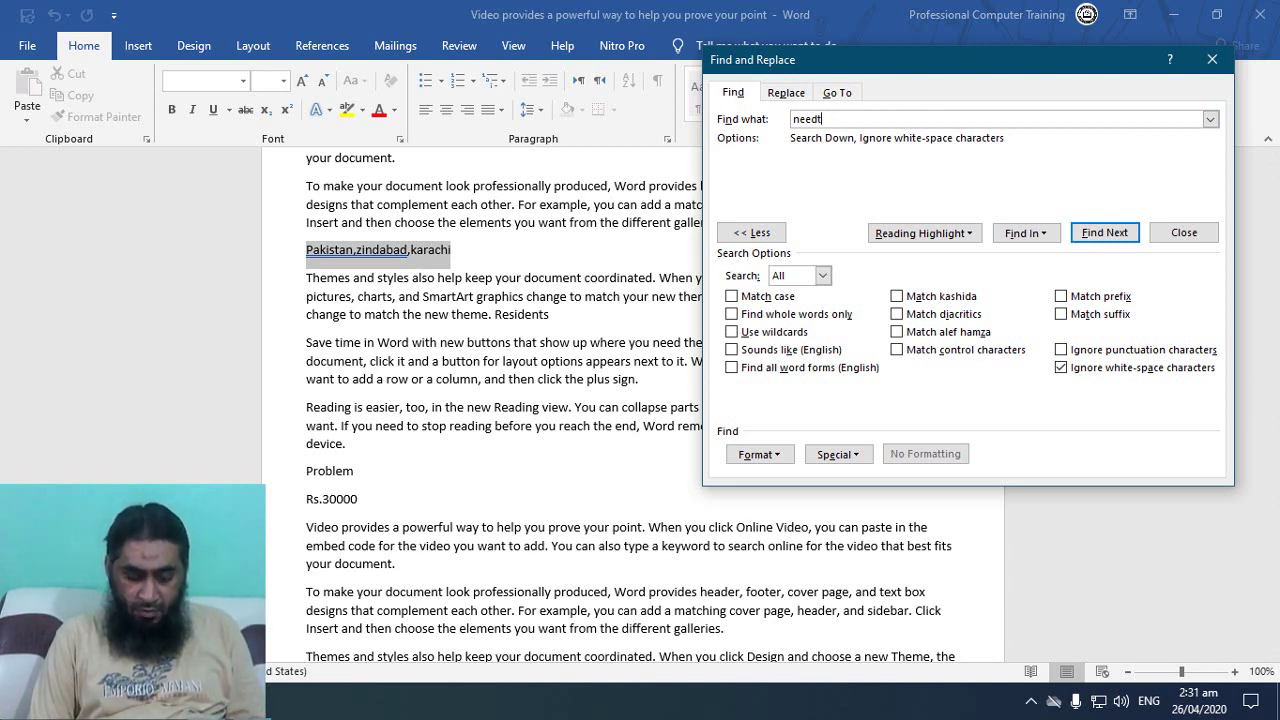
pyautogui.write('osto')
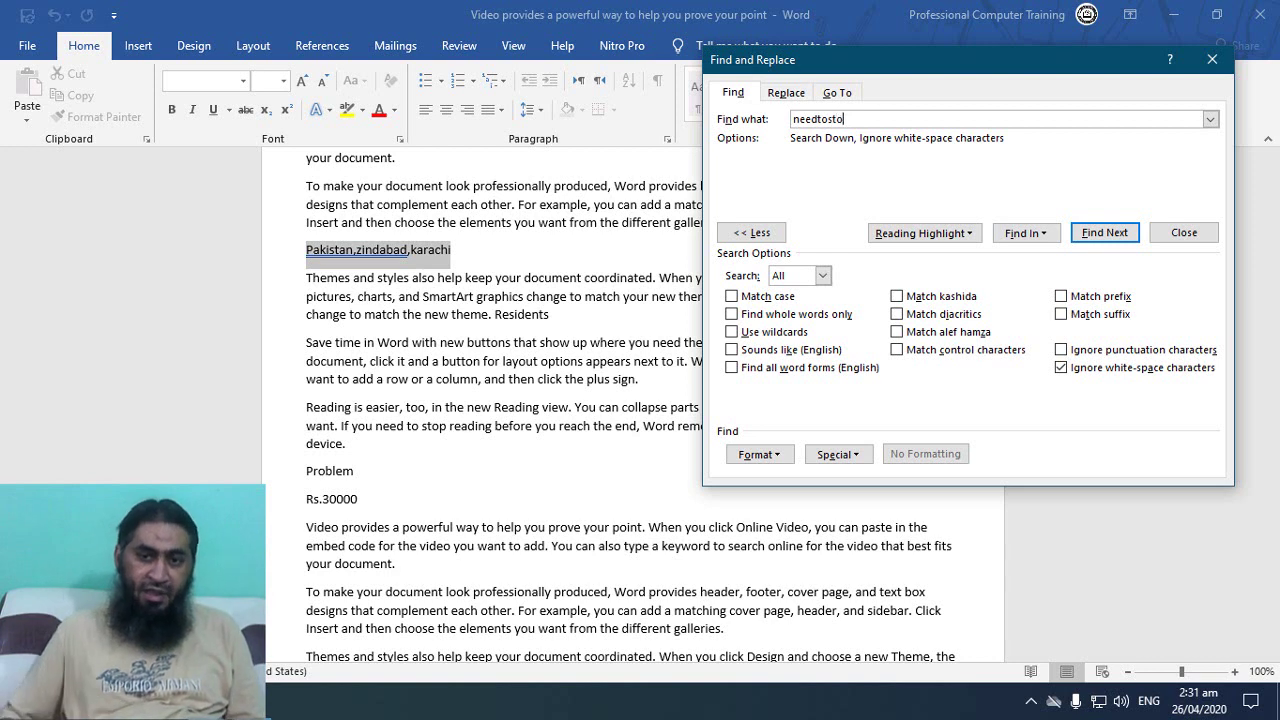
pyautogui.write('p')
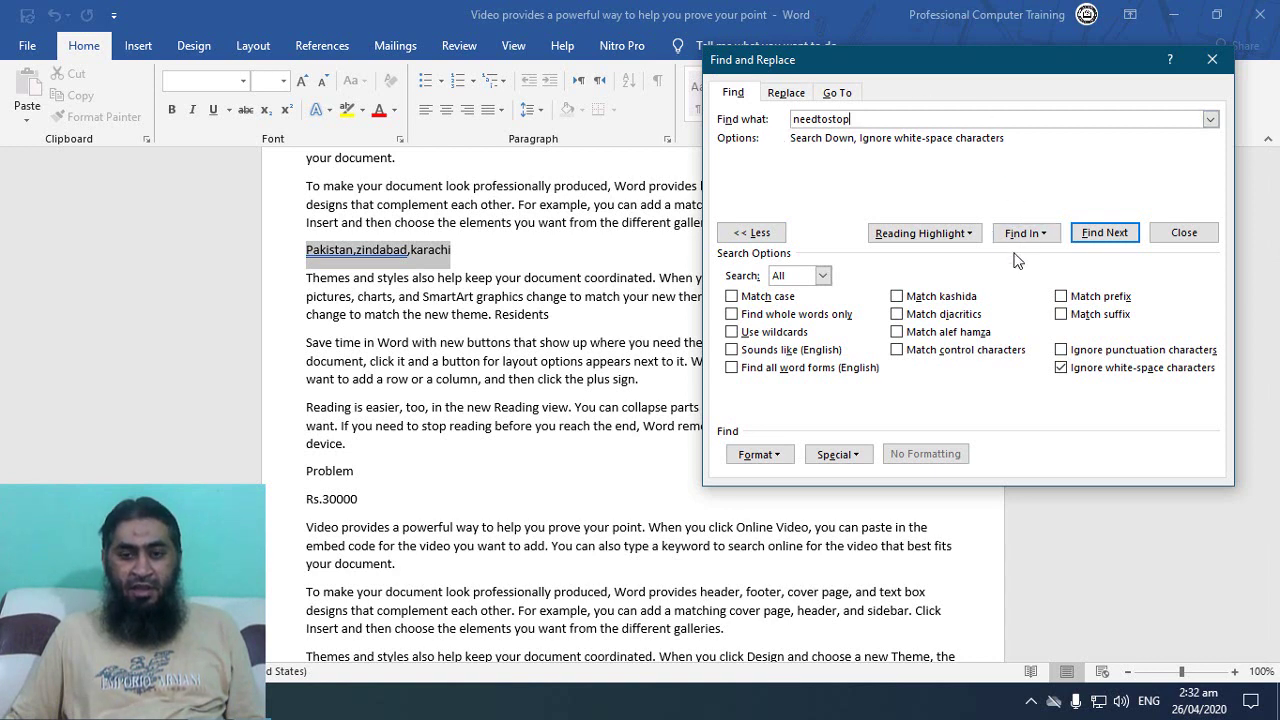
# Step: Try Highlight All for 'needtostop' and confirm Word finds no matching items
pyautogui.click(912, 232)
pyautogui.click(912, 250)
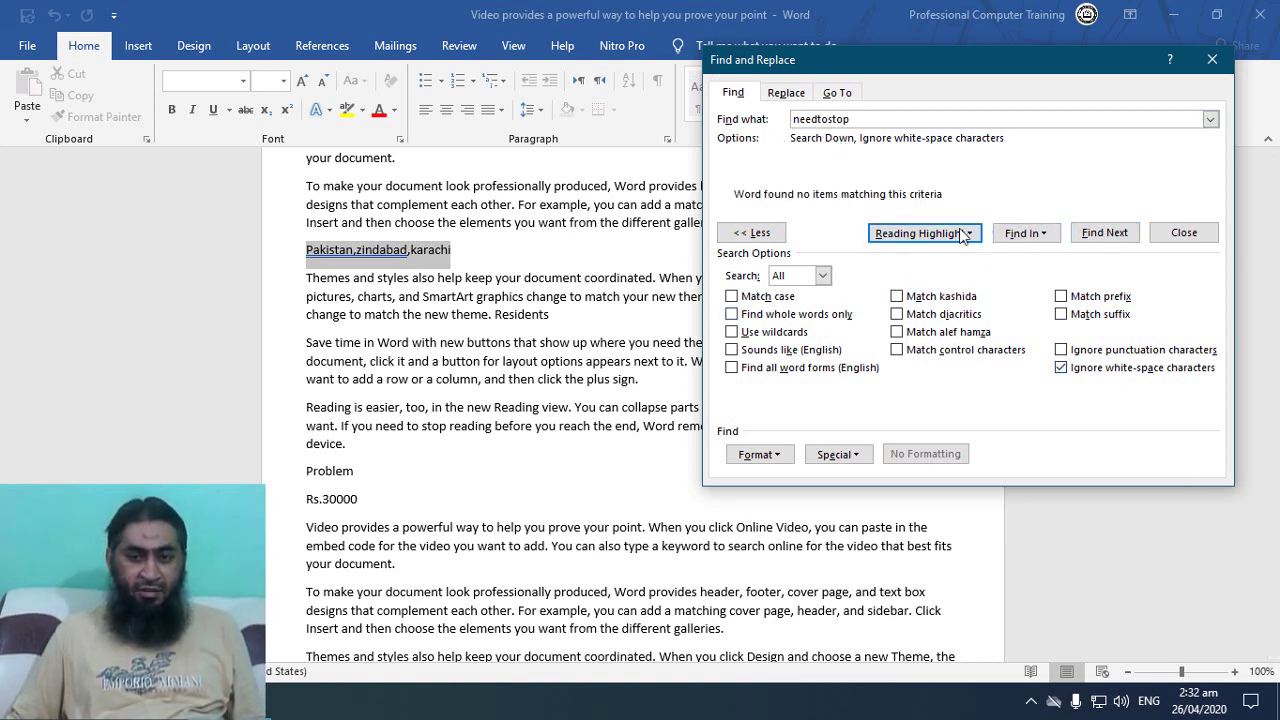
pyautogui.click(890, 235)
pyautogui.click(940, 251)
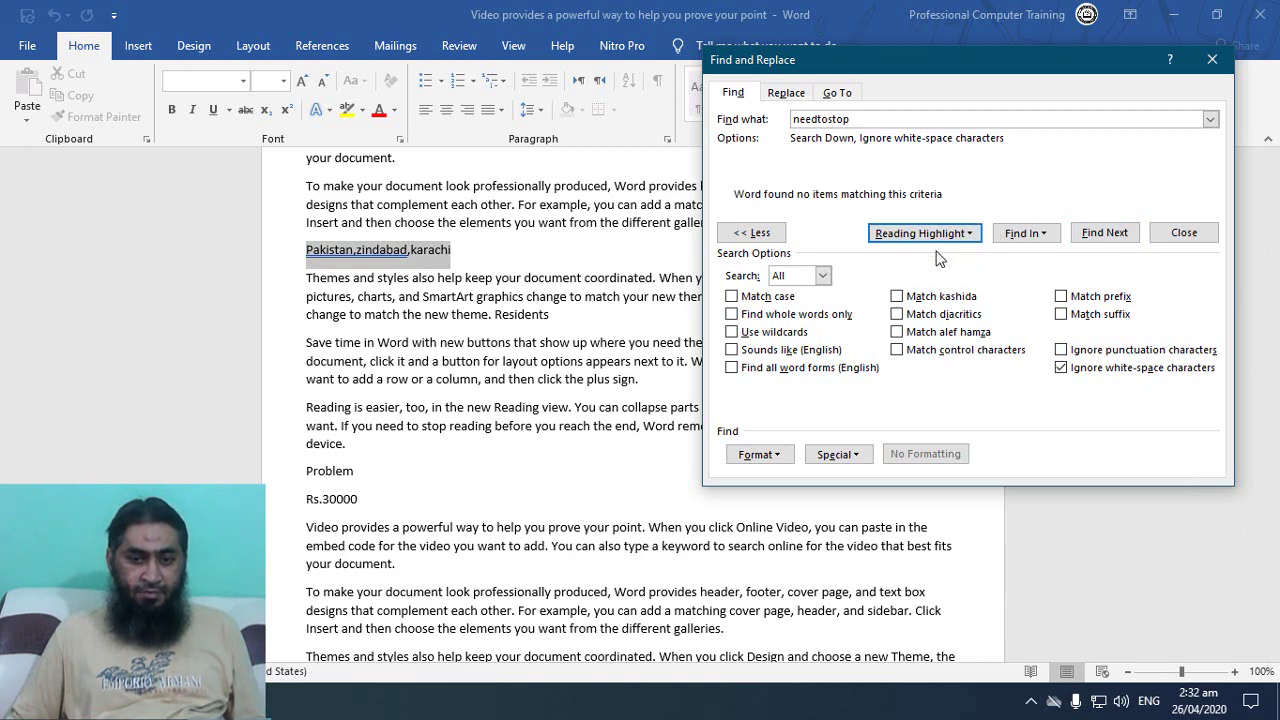
pyautogui.scroll(-3, 575, 350)
pyautogui.scroll(3, 590, 360)
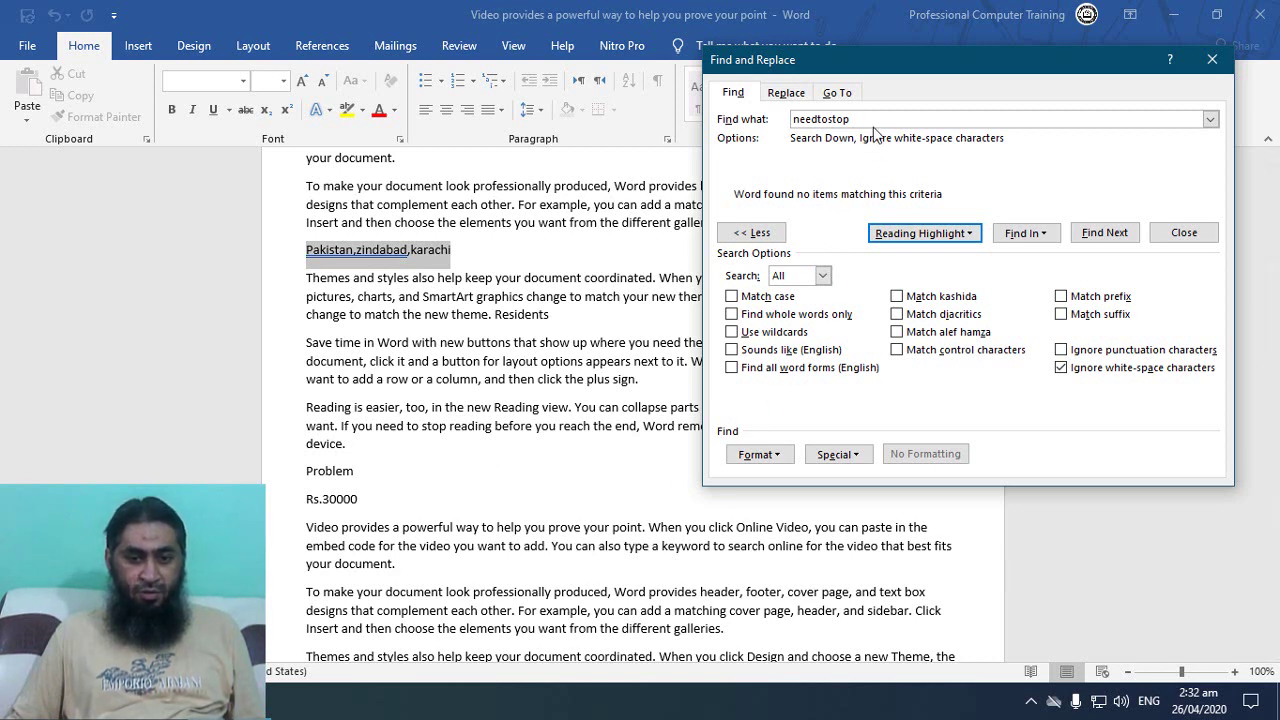
# Step: Change the search term to 'videoyouwant' and attempt Highlight All
pyautogui.click(1104, 232)
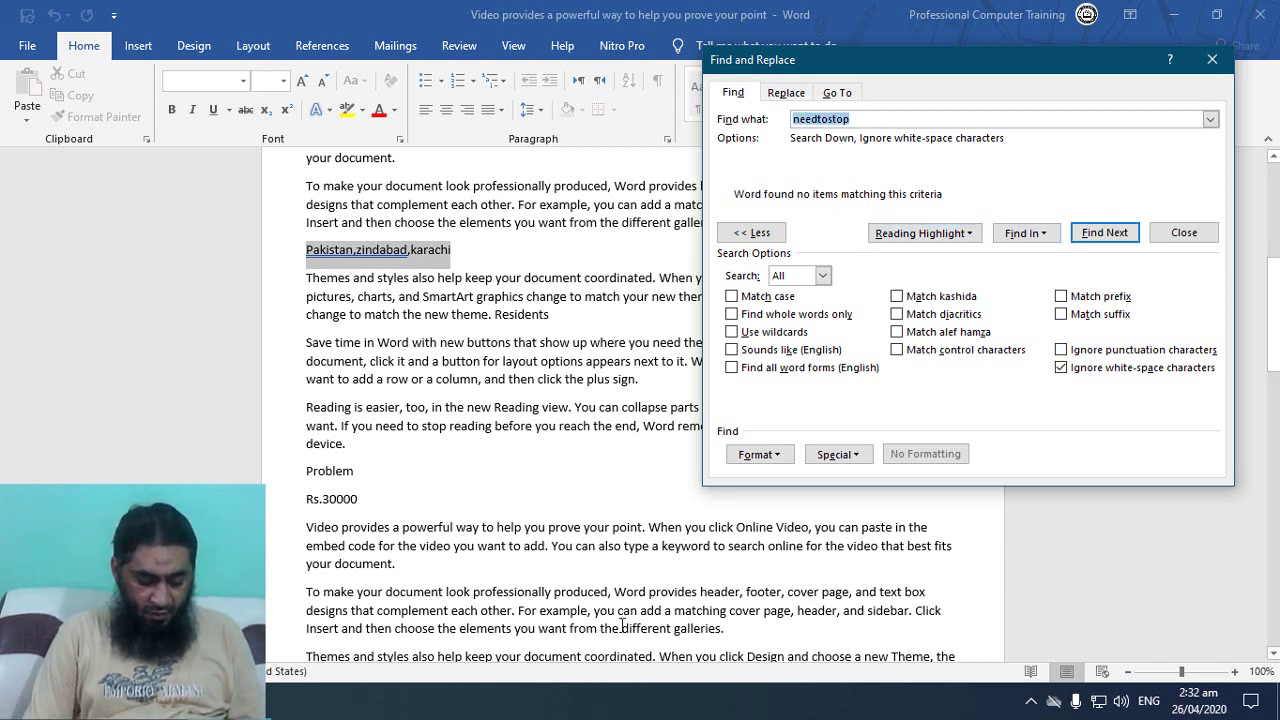
pyautogui.write('videoyo')
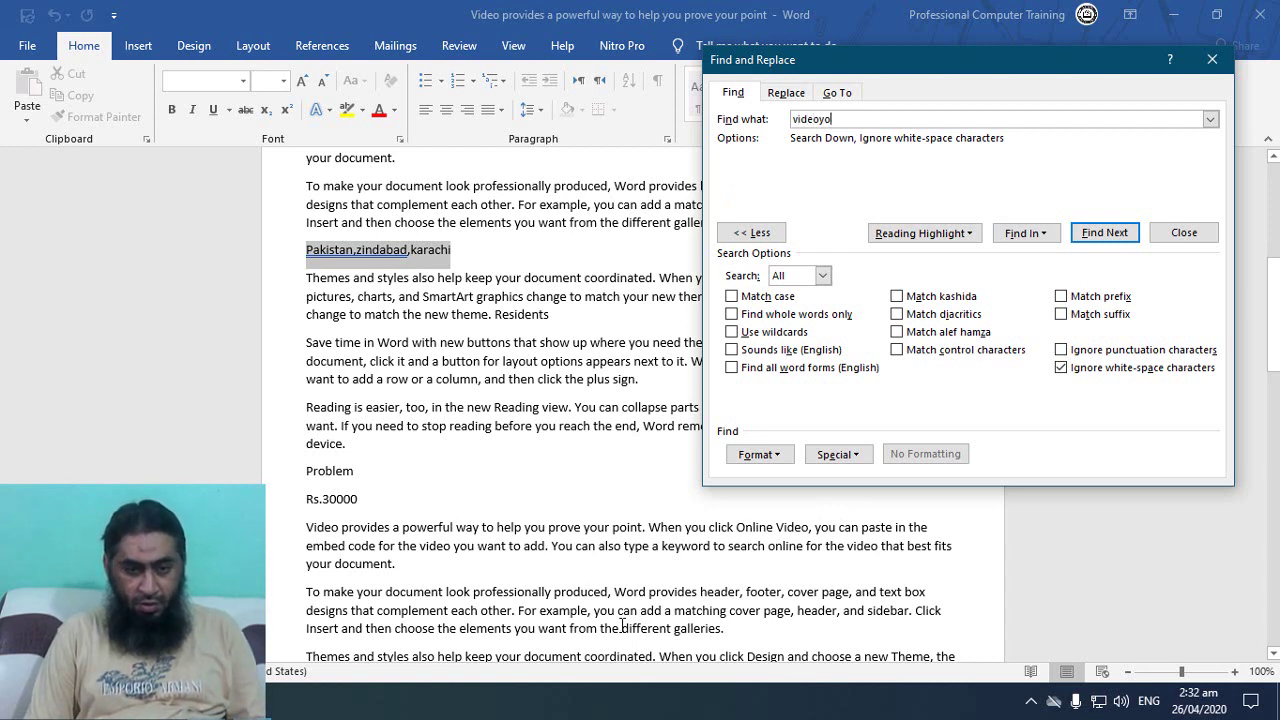
pyautogui.write('u')
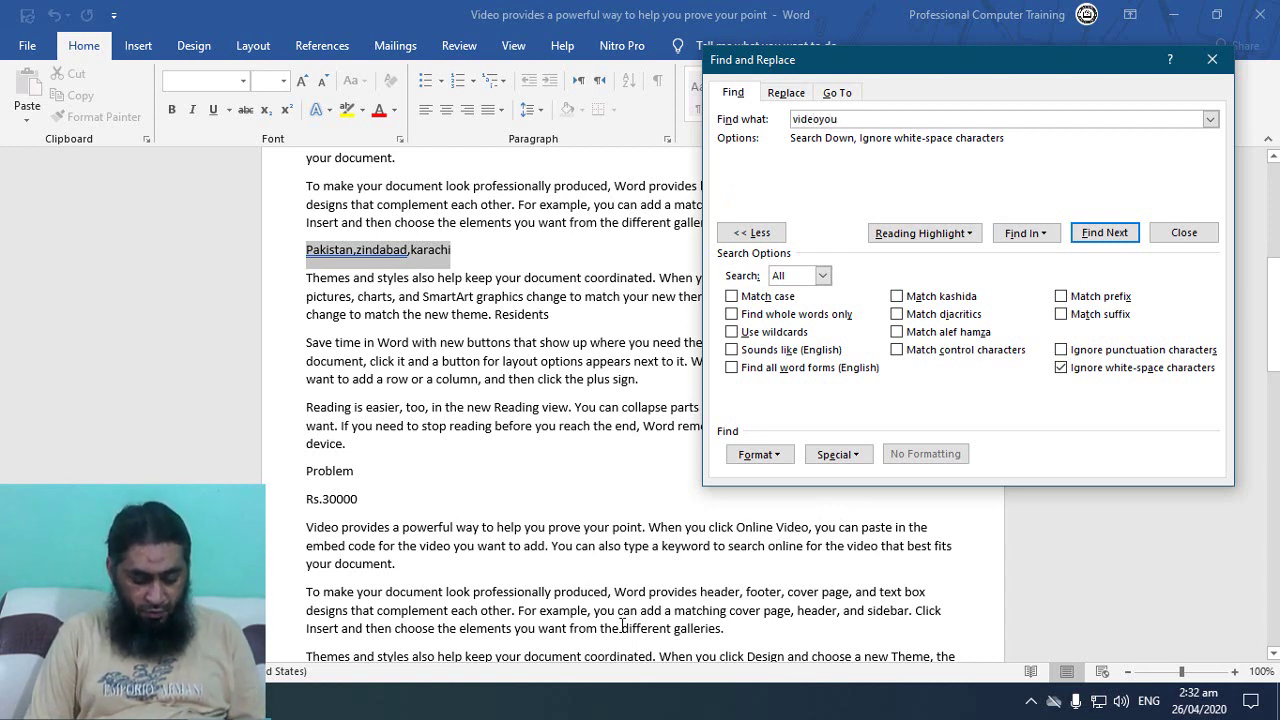
pyautogui.write('want')
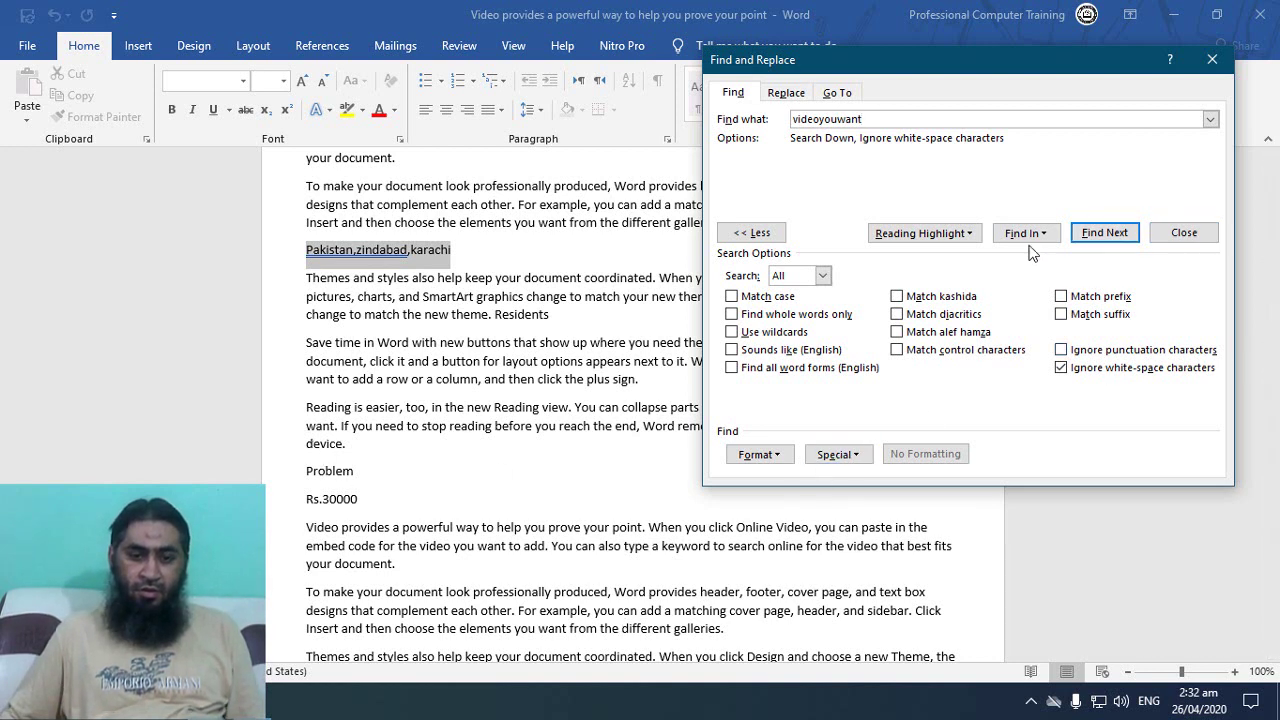
pyautogui.click(918, 236)
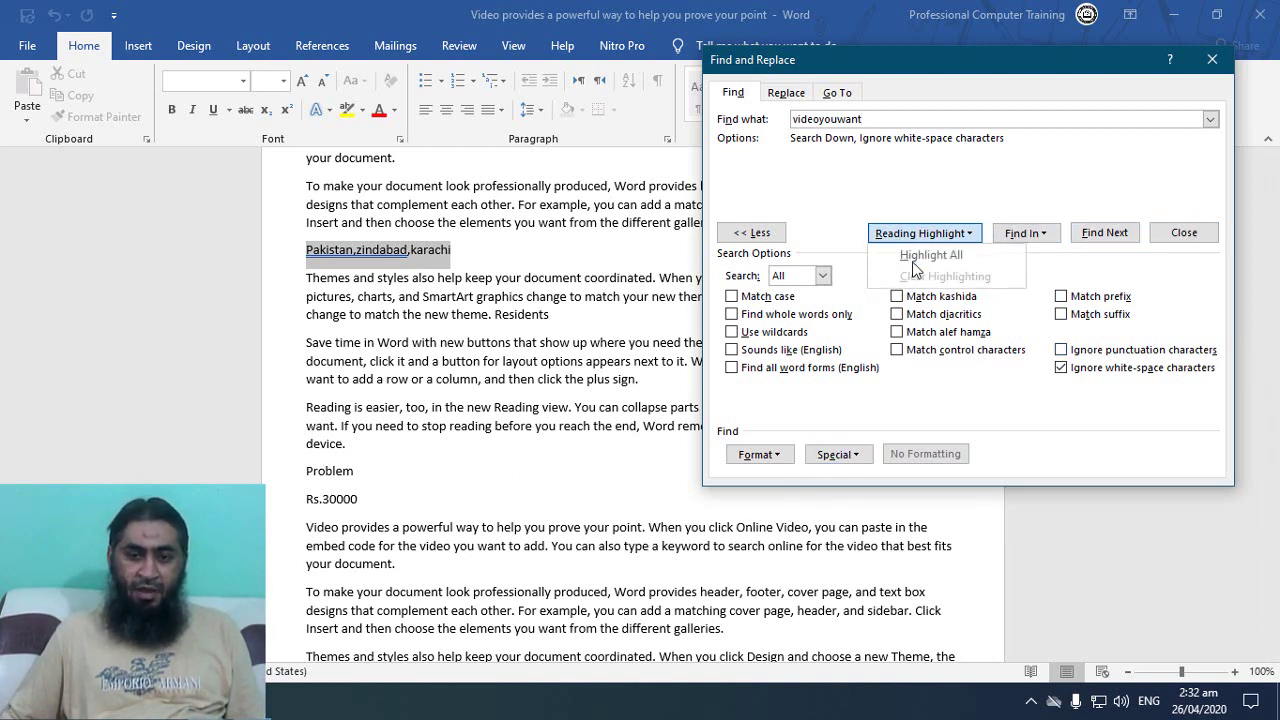
pyautogui.click(913, 256)
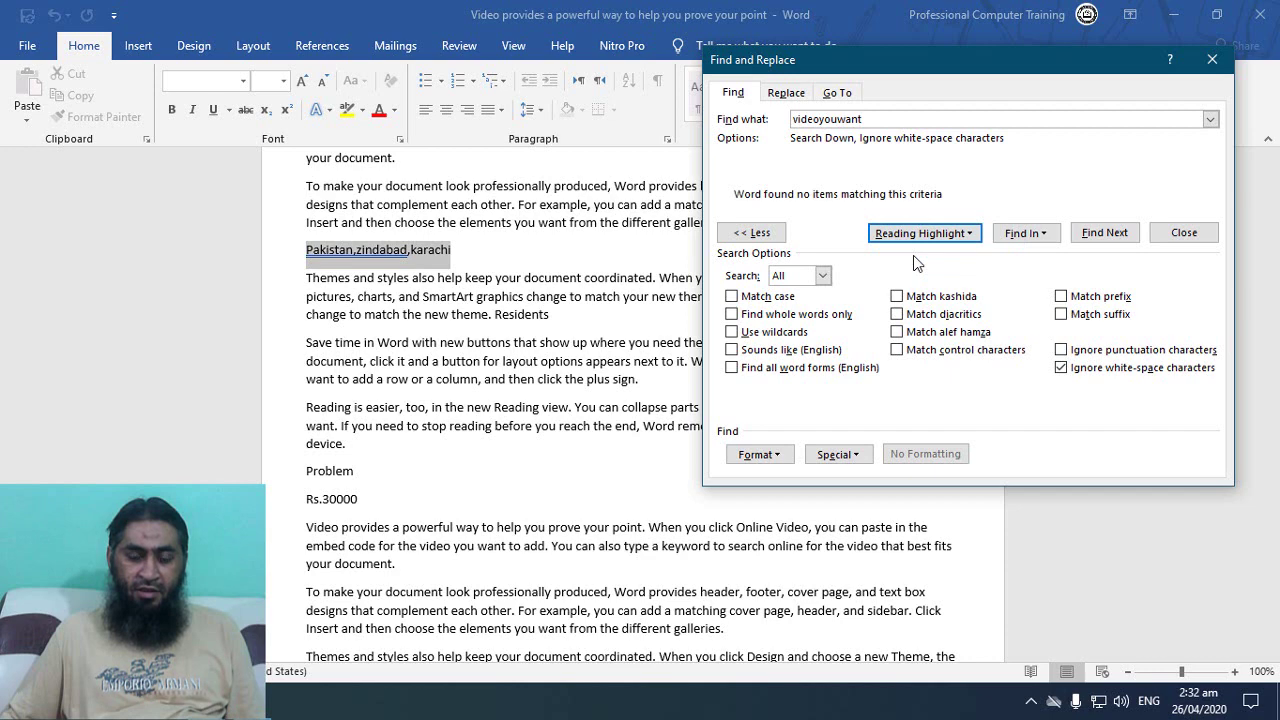
# Step: Find the next match, search the rest of the document, and highlight all 4 'video you want' occurrences
pyautogui.click(1104, 232)
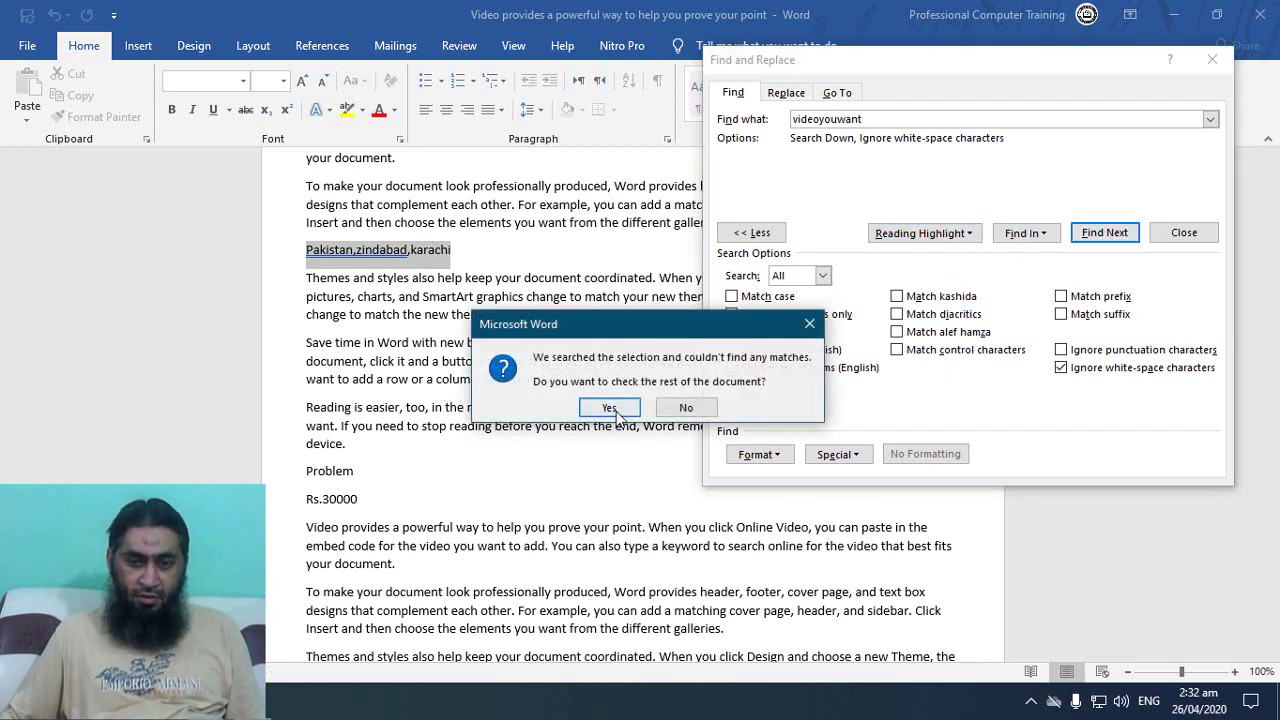
pyautogui.click(609, 407)
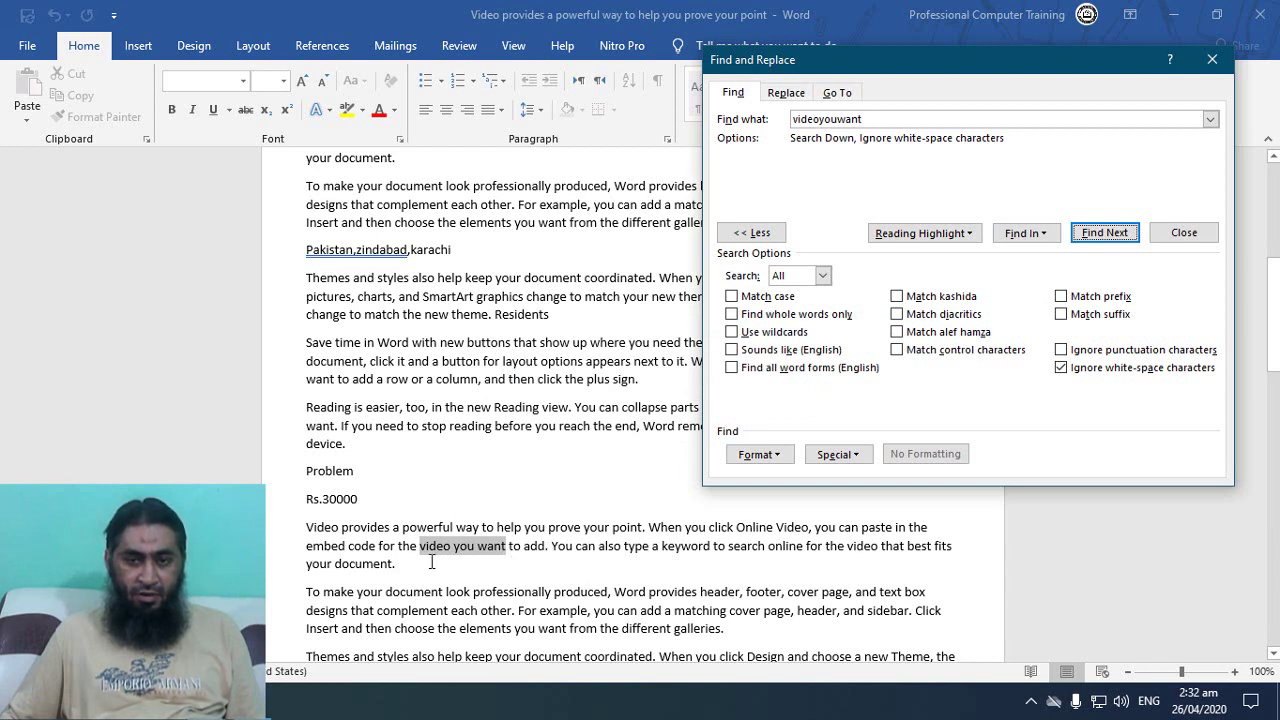
pyautogui.click(924, 232)
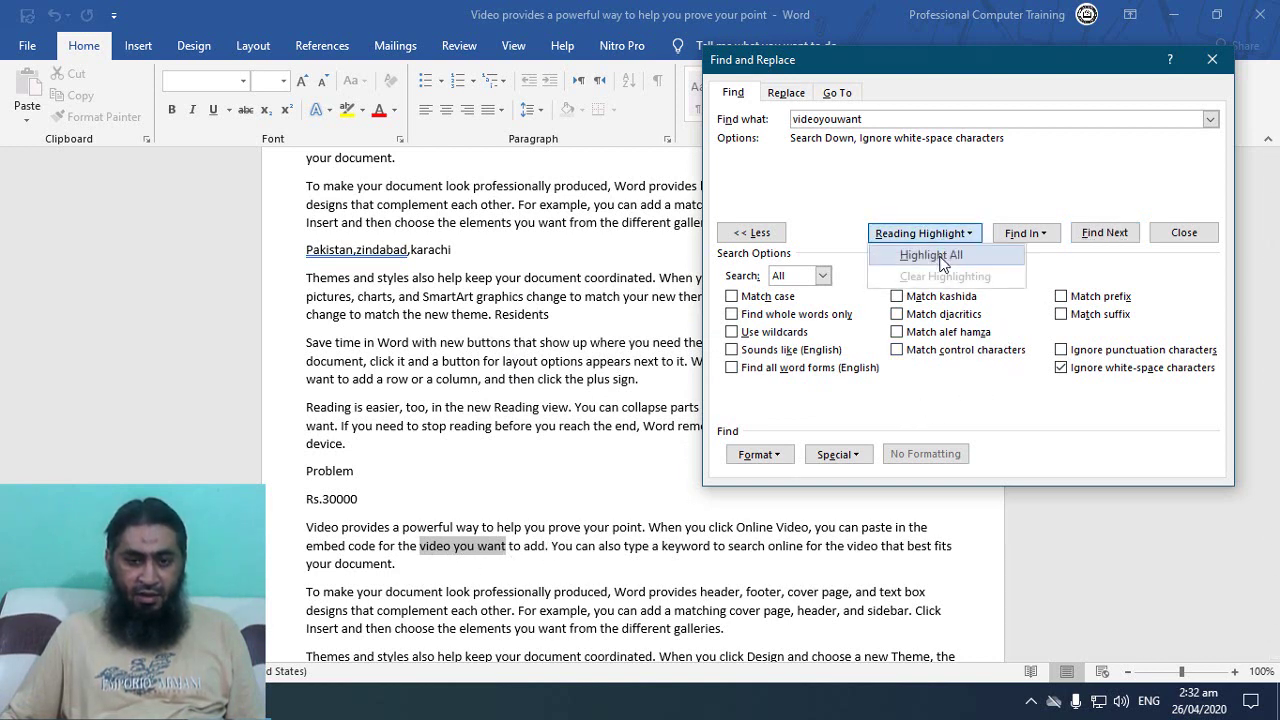
pyautogui.click(920, 251)
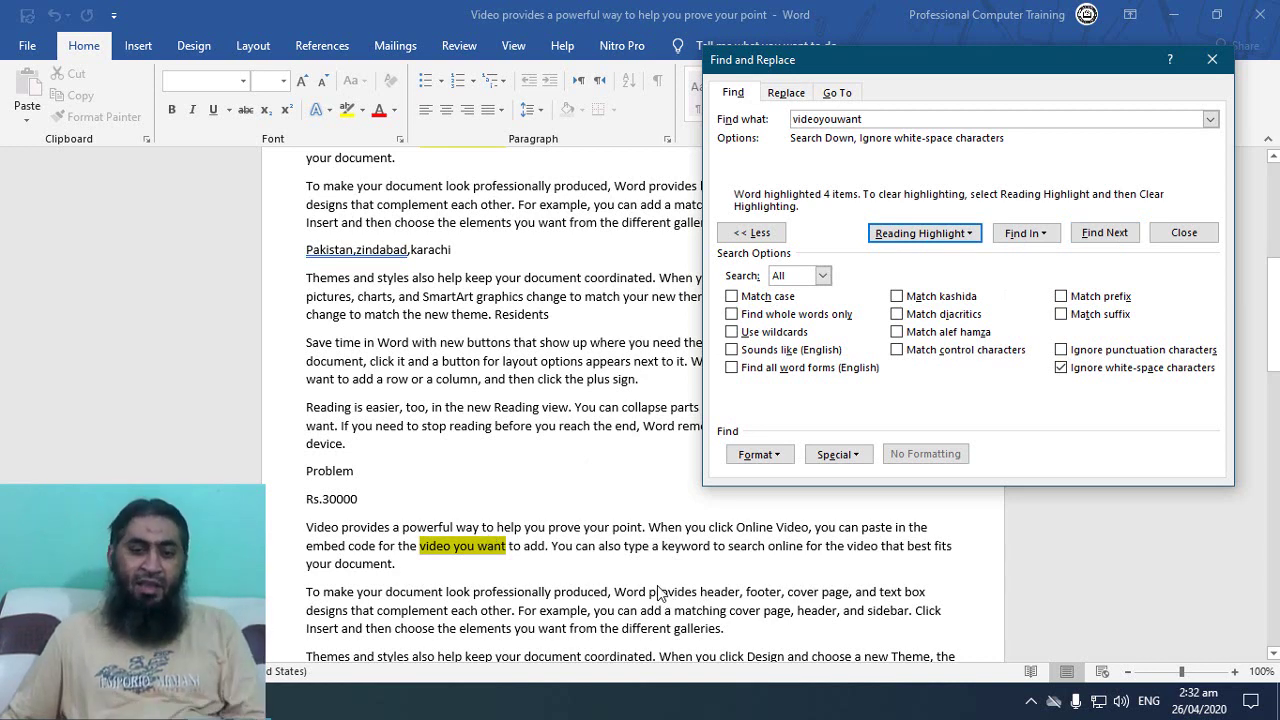
pyautogui.click(759, 454)
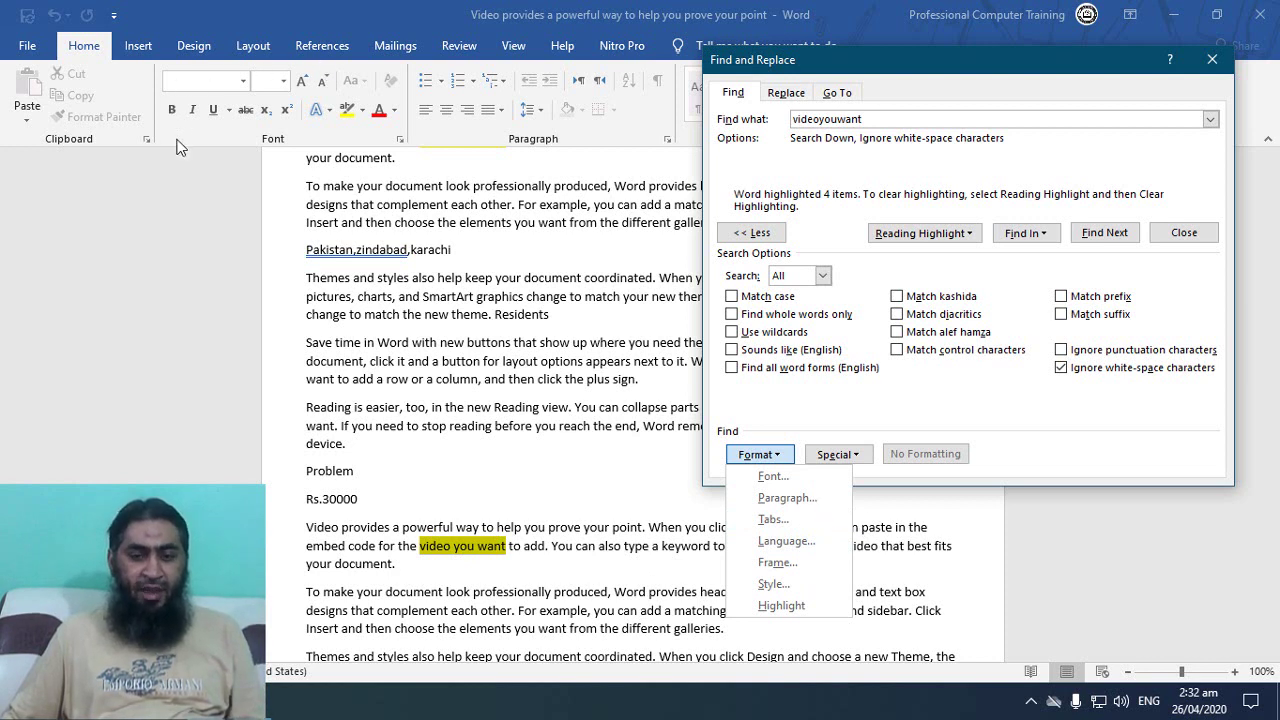
pyautogui.click(831, 497)
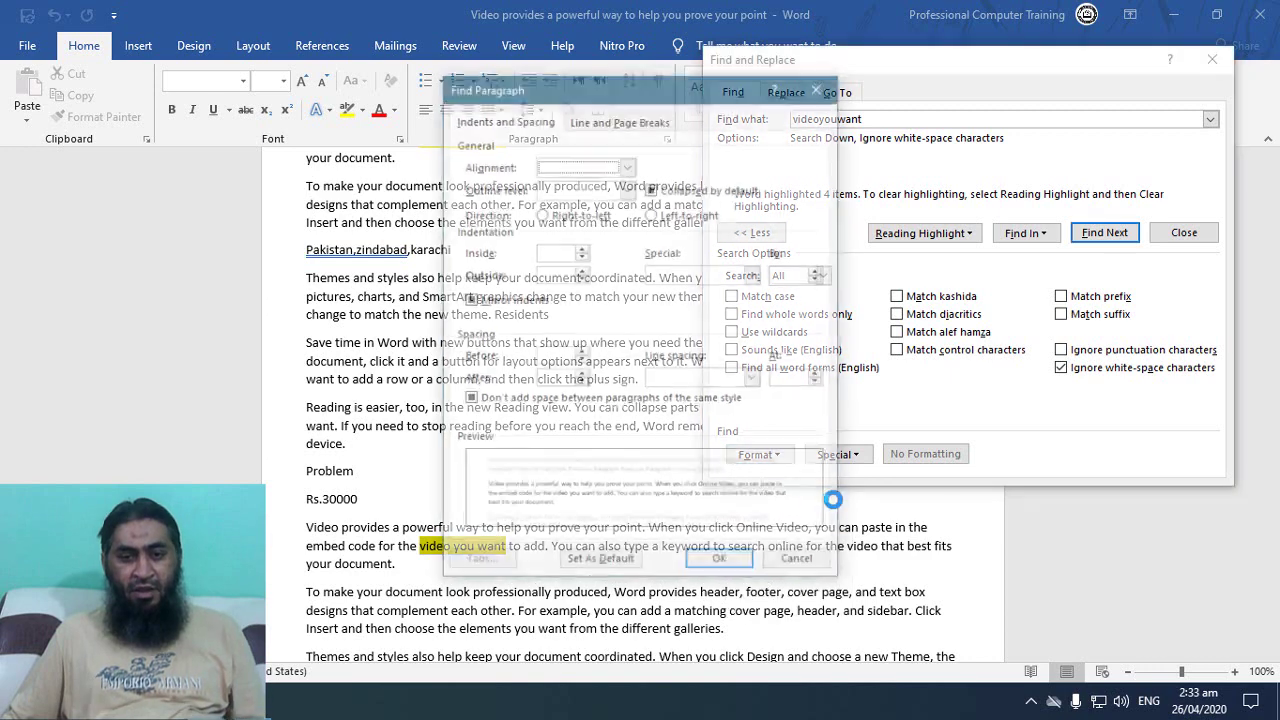
pyautogui.press('Escape')
pyautogui.click(762, 454)
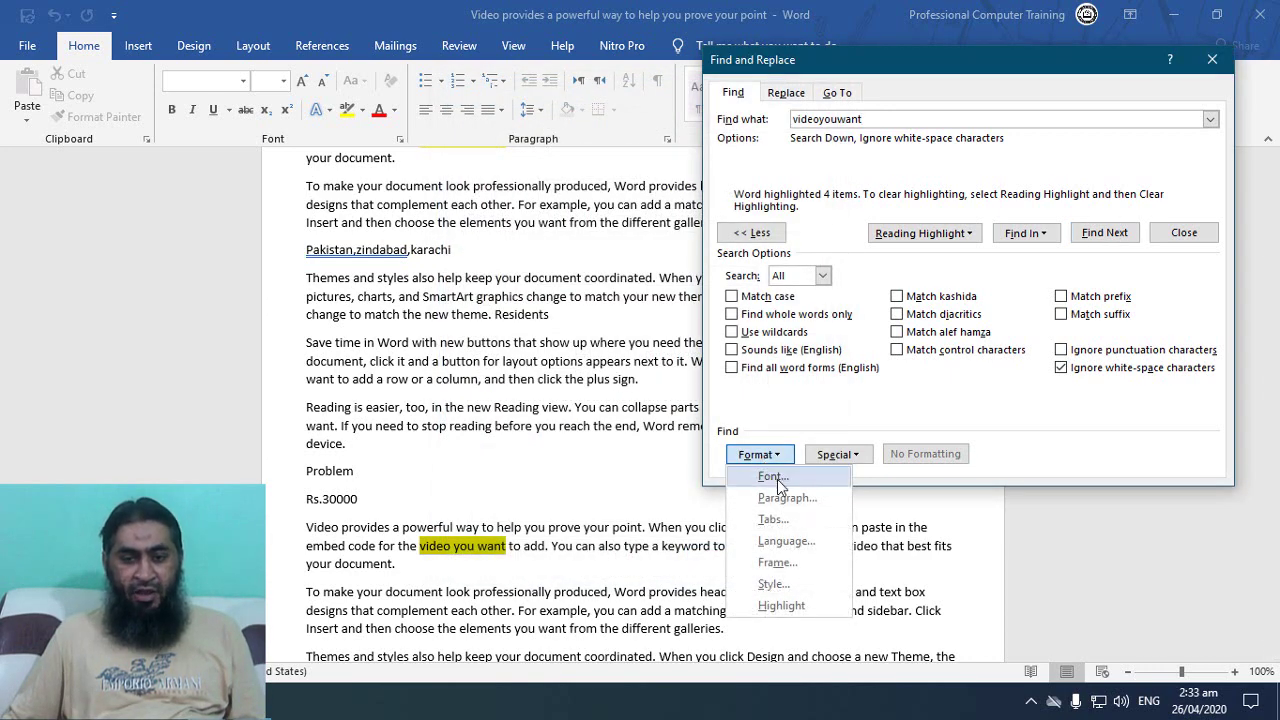
pyautogui.click(778, 475)
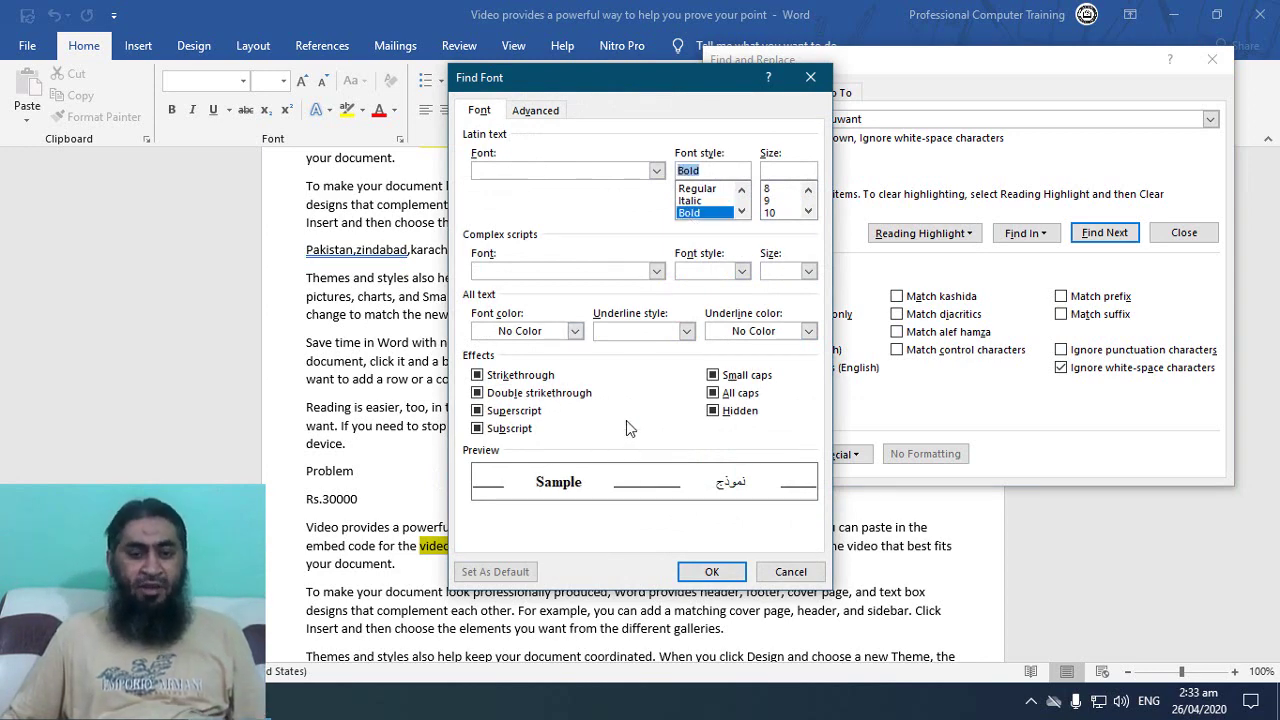
pyautogui.click(790, 571)
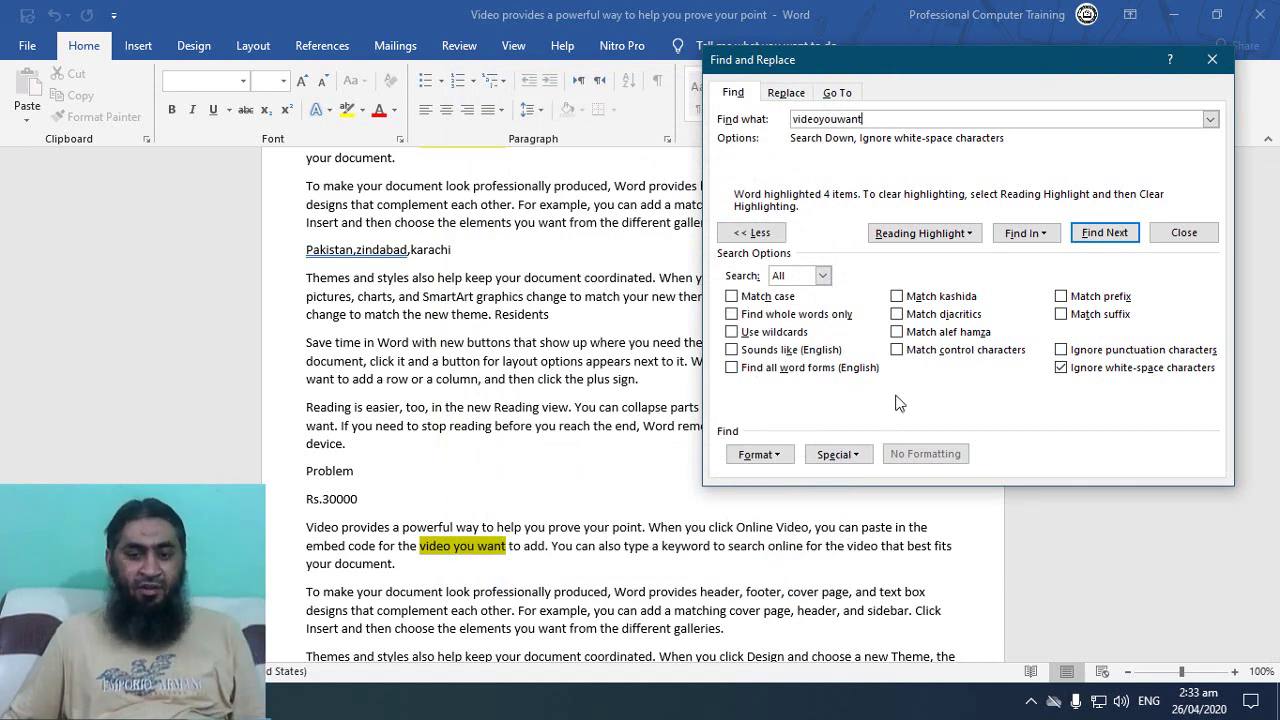
pyautogui.click(866, 455)
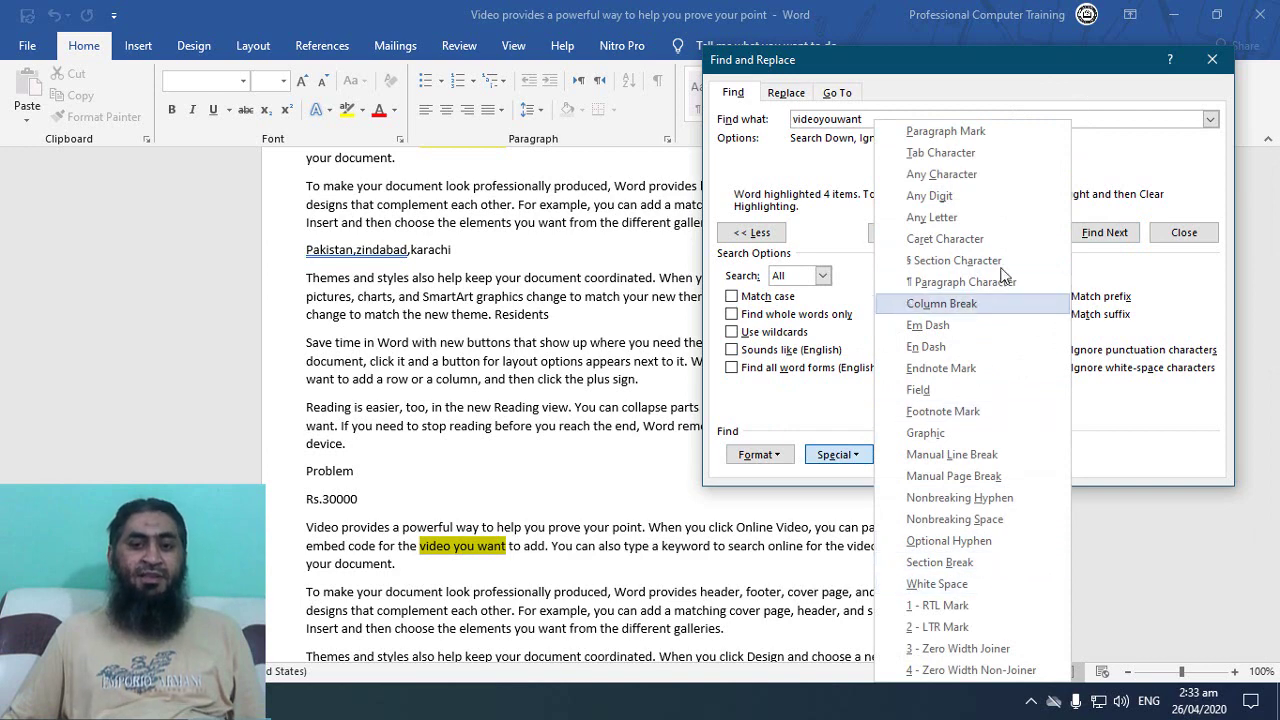
pyautogui.click(1111, 426)
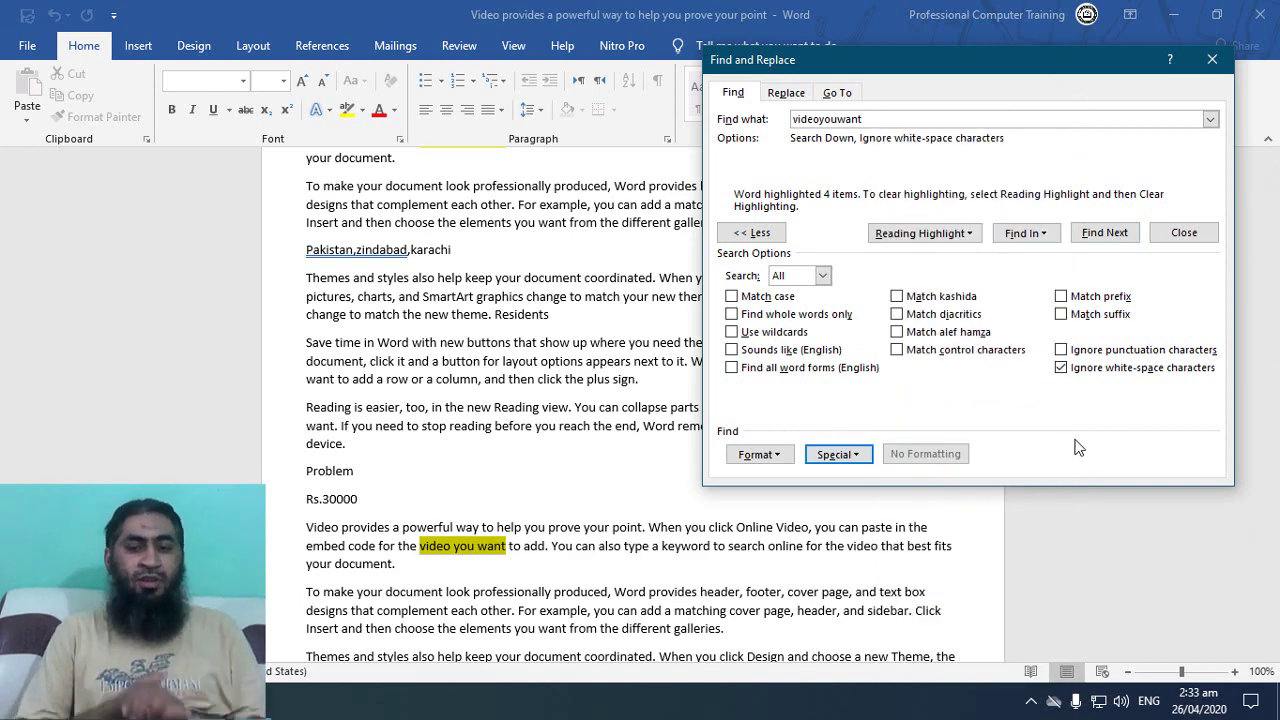